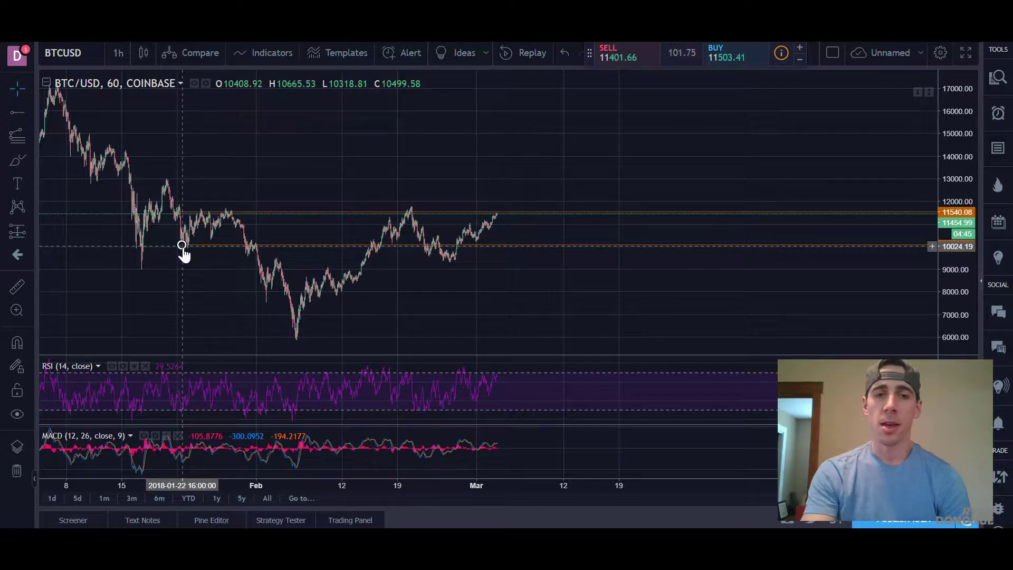
pyautogui.moveTo(235, 246); pyautogui.dragTo(227, 247)
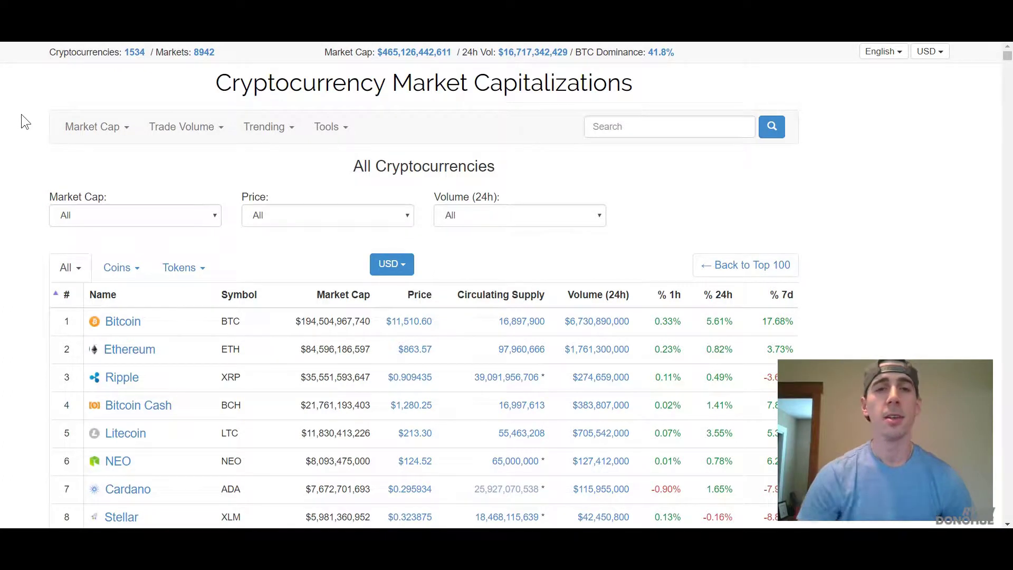
# Step: Open the global charts from the total market cap figure and show the Total Market Capitalization chart for 7d
pyautogui.click(423, 53)
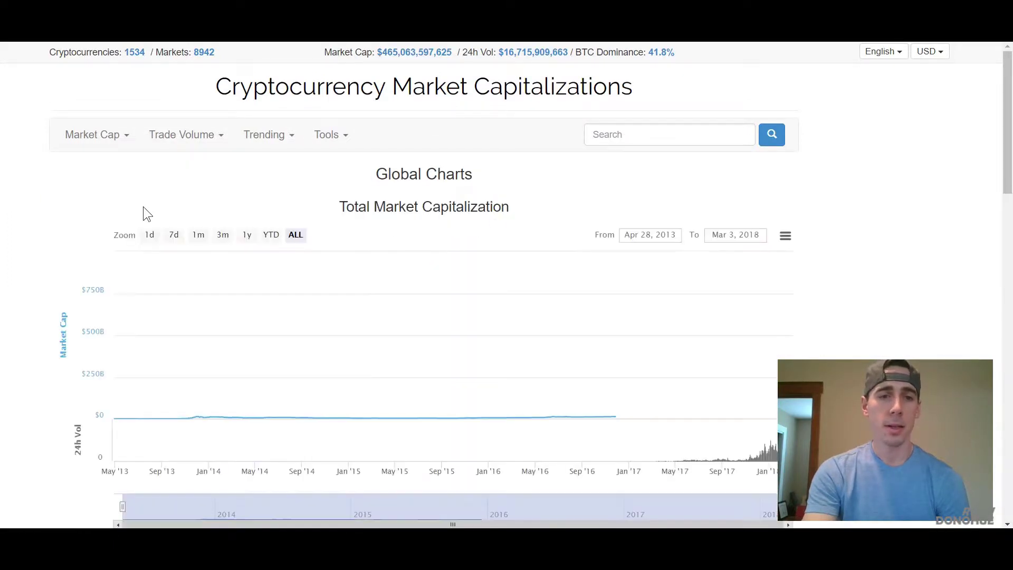
pyautogui.scroll(-1, 35, 168)
pyautogui.scroll(1, 130, 152)
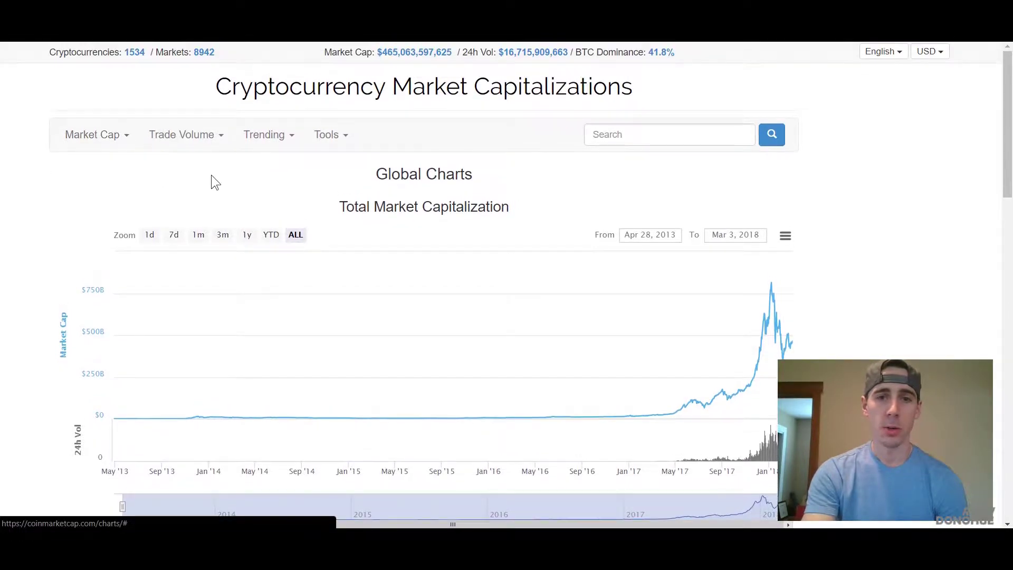
pyautogui.click(174, 235)
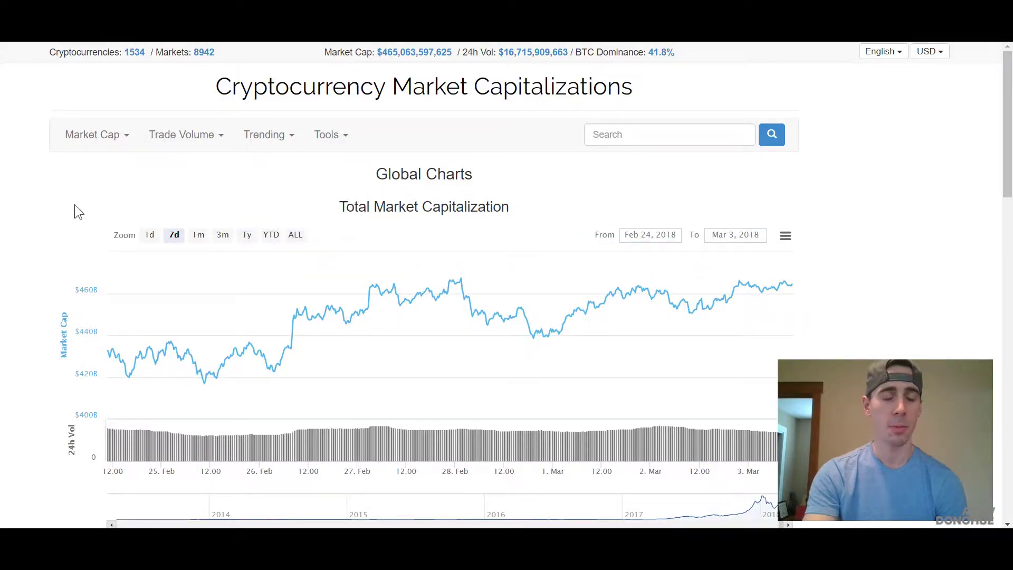
pyautogui.scroll(-9, 75, 205)
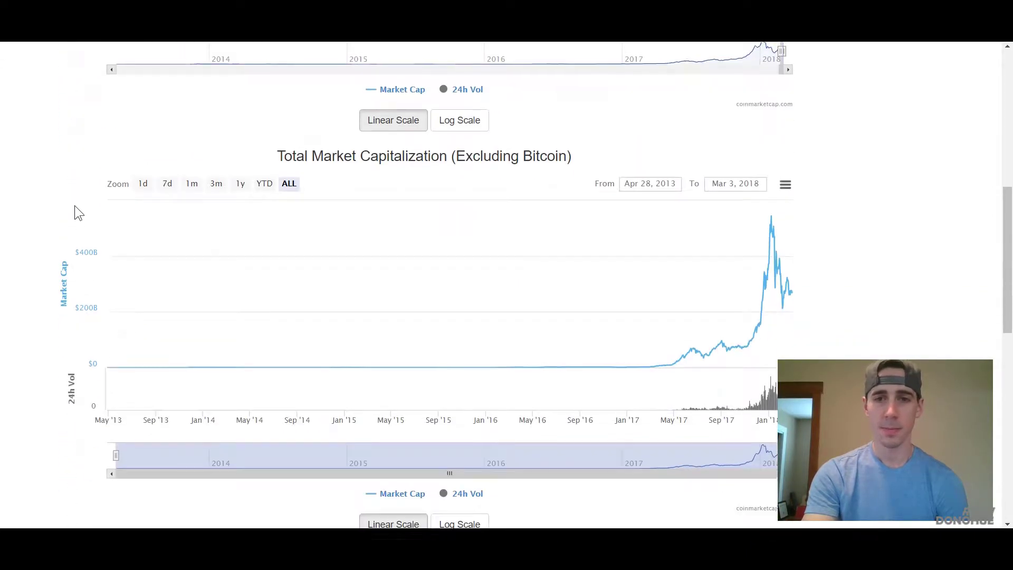
pyautogui.scroll(10, 75, 206)
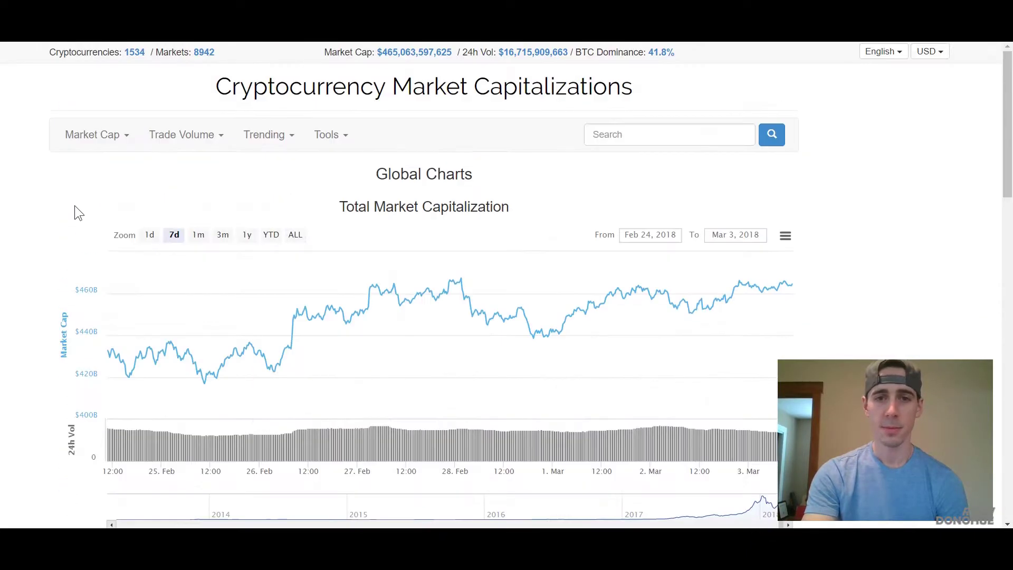
# Step: Return to the main cryptocurrency ranking page and display the complete list of all cryptocurrencies
pyautogui.click(321, 95)
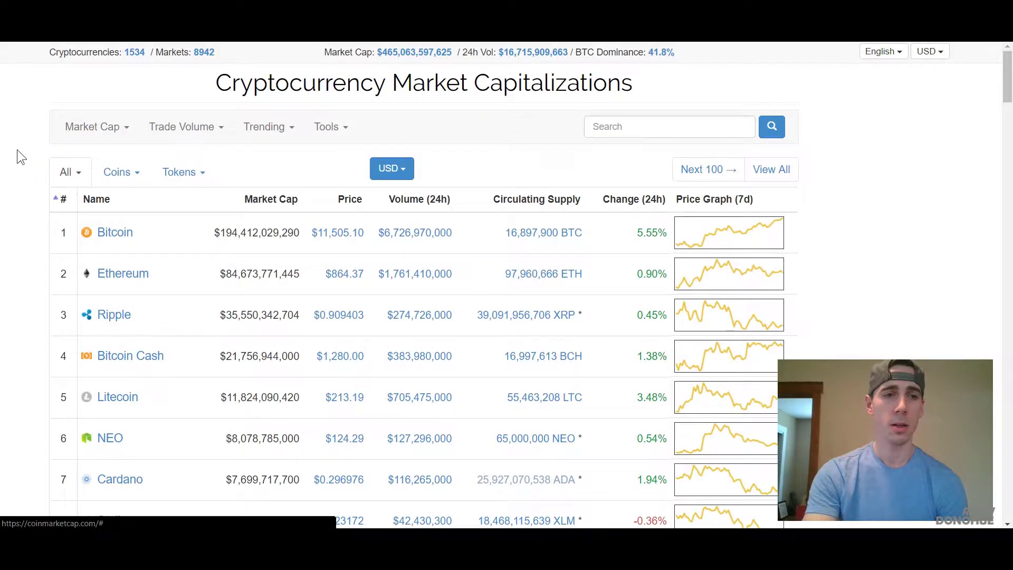
pyautogui.scroll(-1, 20, 149)
pyautogui.scroll(1, 20, 149)
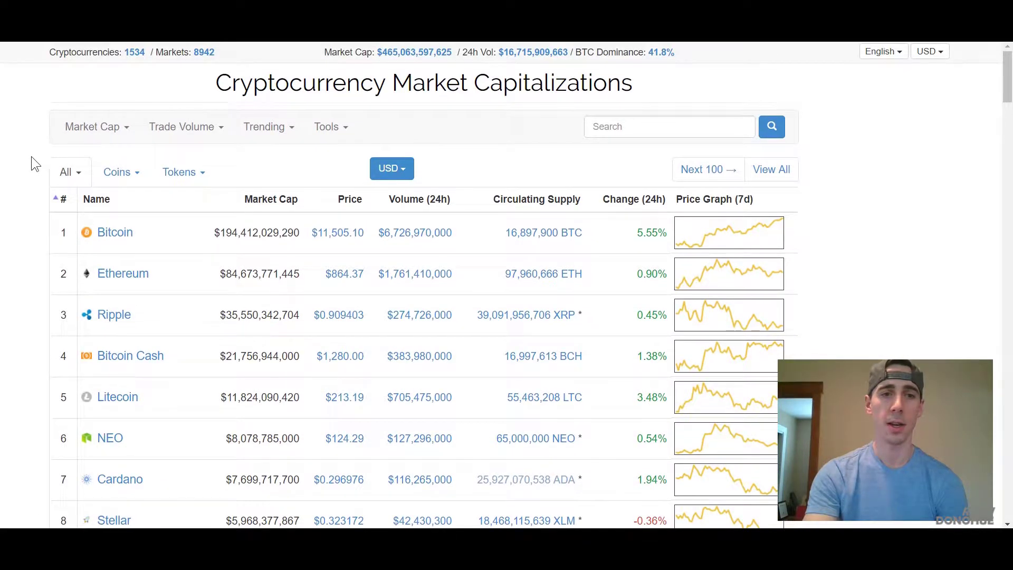
pyautogui.click(765, 168)
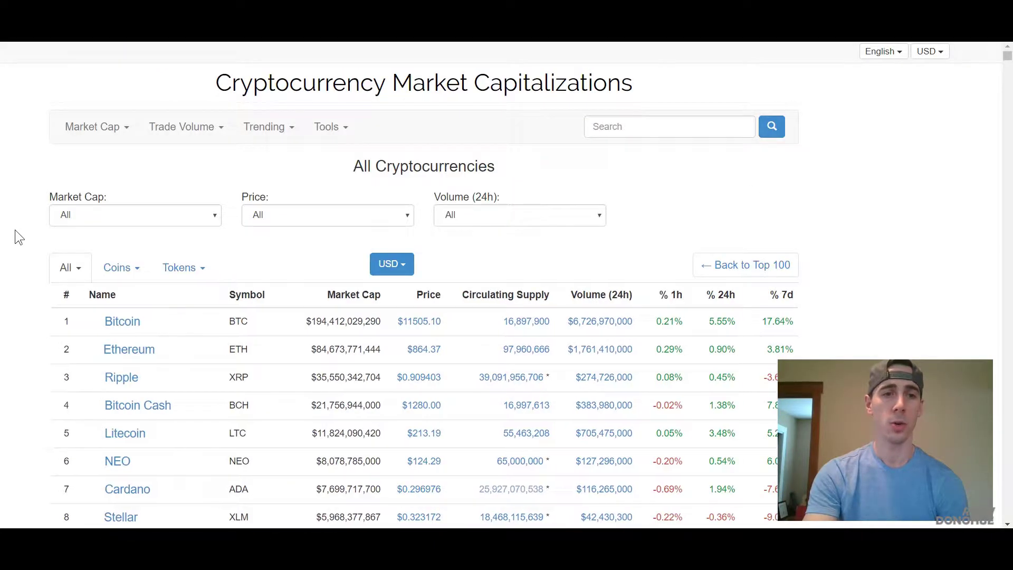
# Step: Examine the full cryptocurrency list for each coin's market cap, price, 24-hour volume and percentage changes
pyautogui.scroll(-1, 36, 197)
pyautogui.scroll(-3, 33, 189)
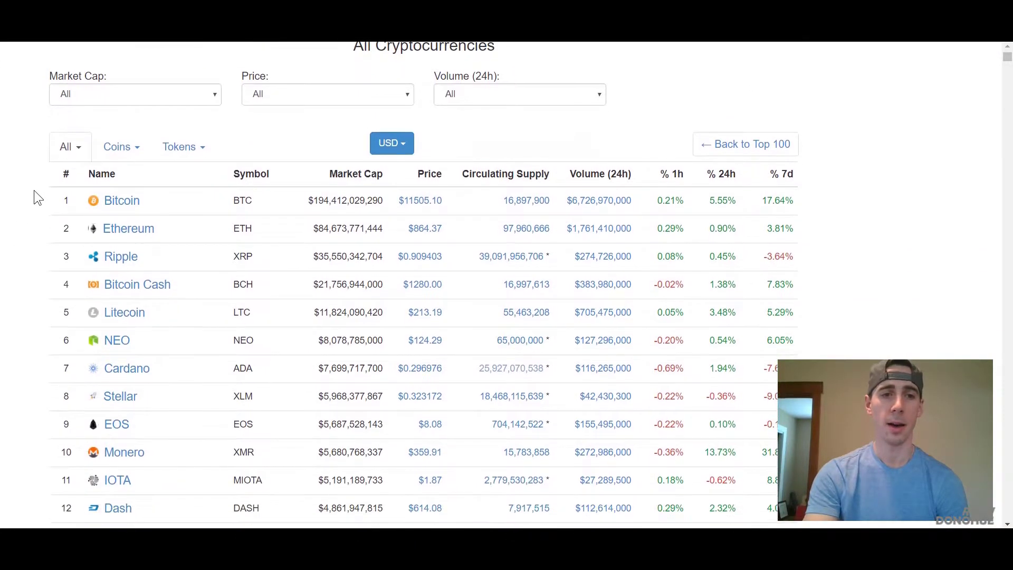
pyautogui.scroll(1, 33, 190)
pyautogui.scroll(2, 34, 191)
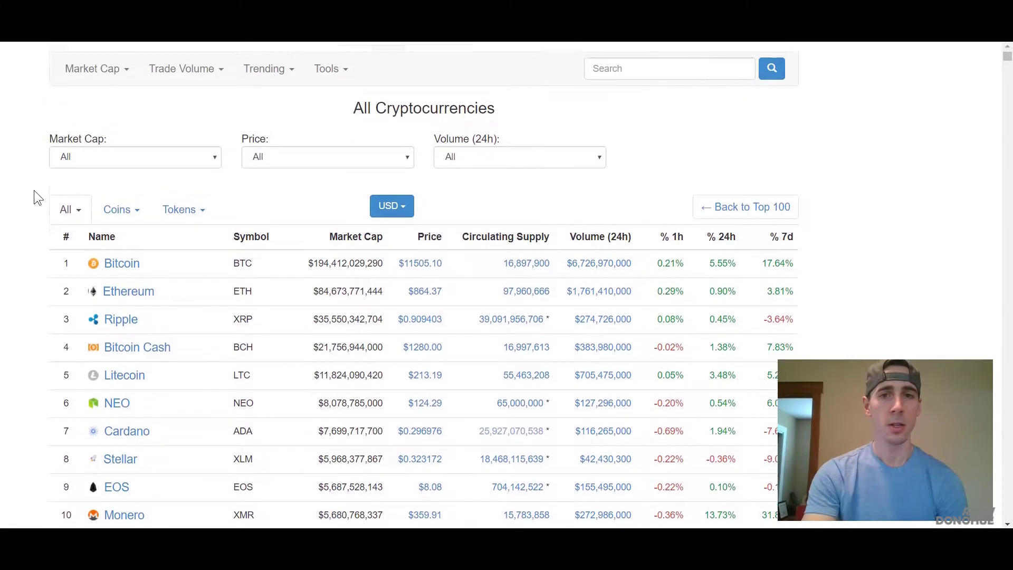
pyautogui.scroll(-1, 34, 191)
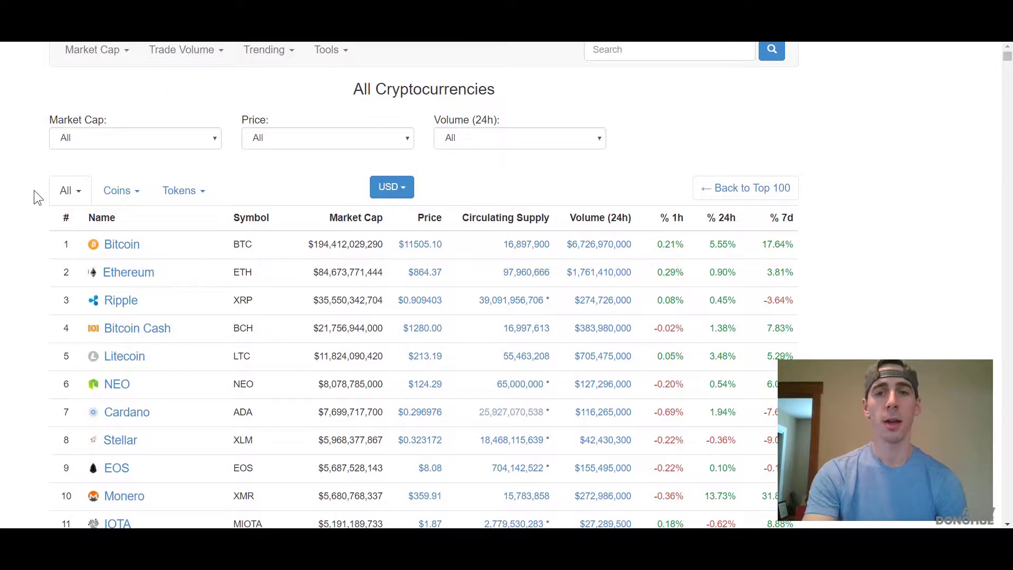
pyautogui.scroll(1, 33, 190)
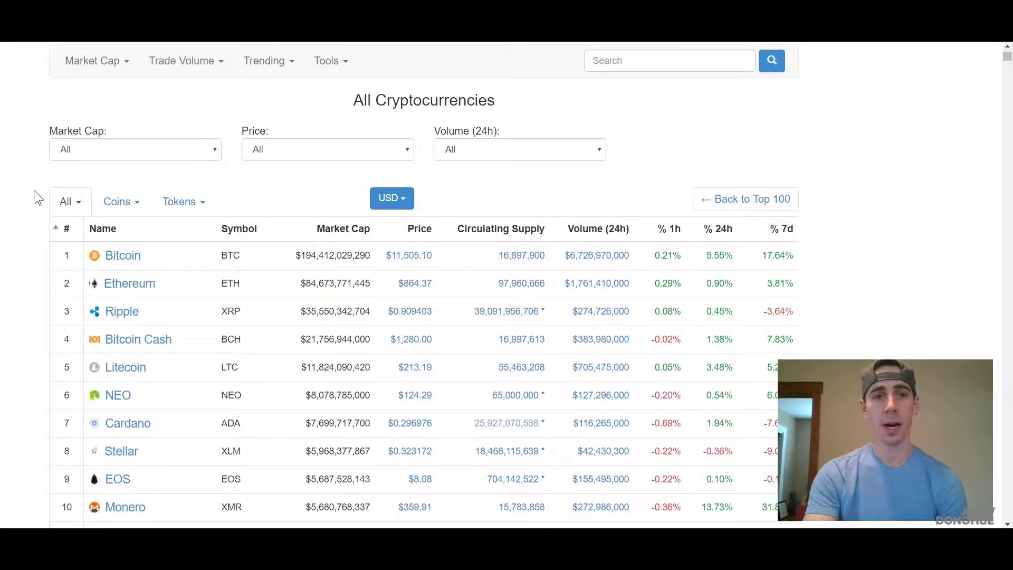
pyautogui.scroll(-2, 34, 190)
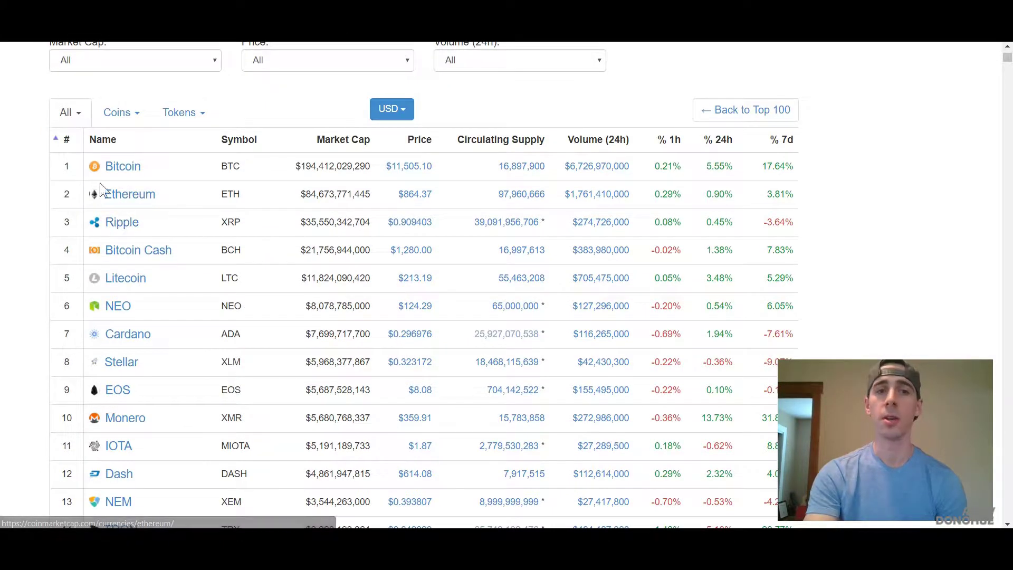
pyautogui.scroll(3, 34, 154)
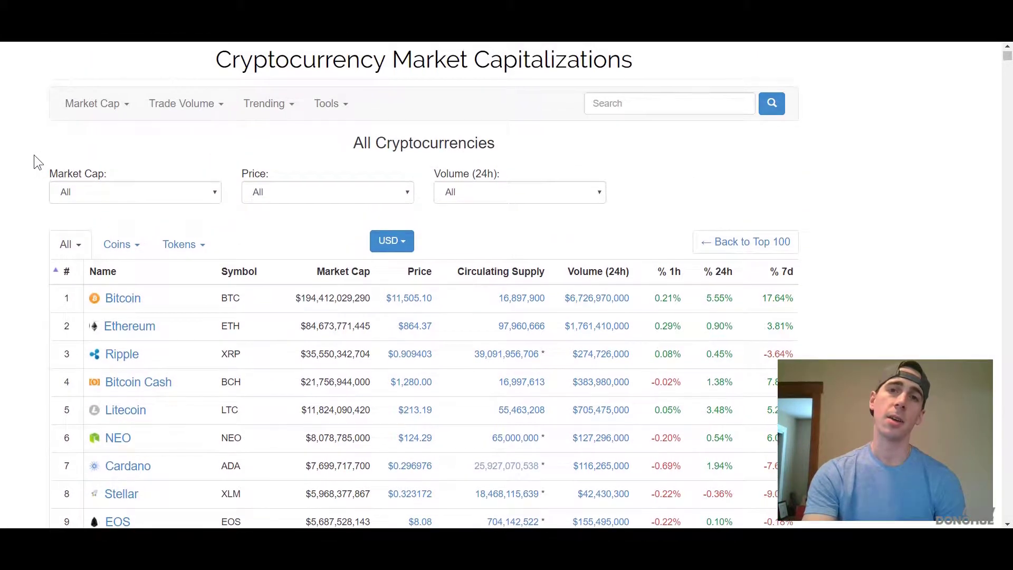
pyautogui.scroll(1, 34, 155)
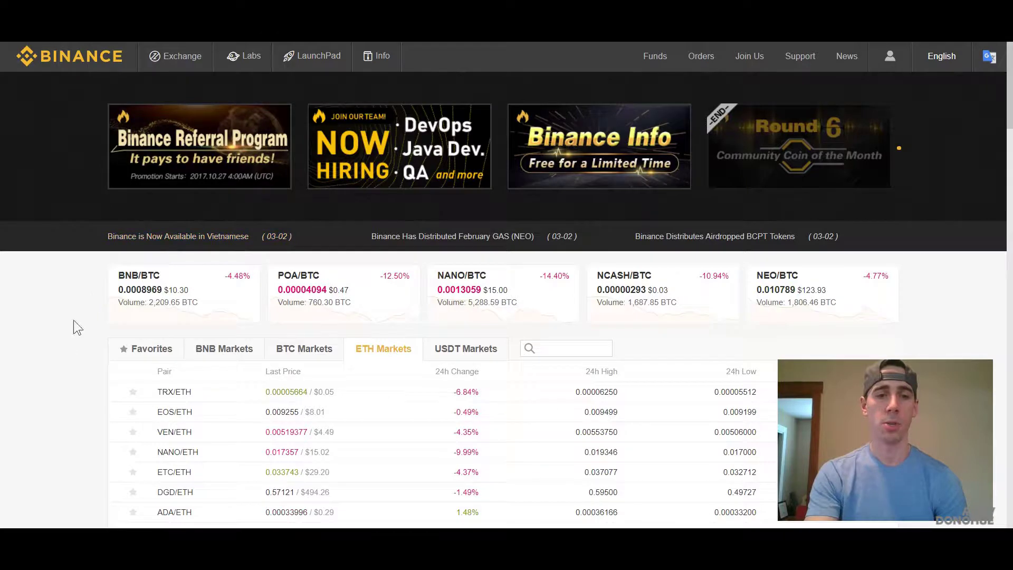
# Step: Look through the ETH Markets pairs on Binance and open the TRX/ETH trading page to view its chart and order book
pyautogui.scroll(-1, 62, 348)
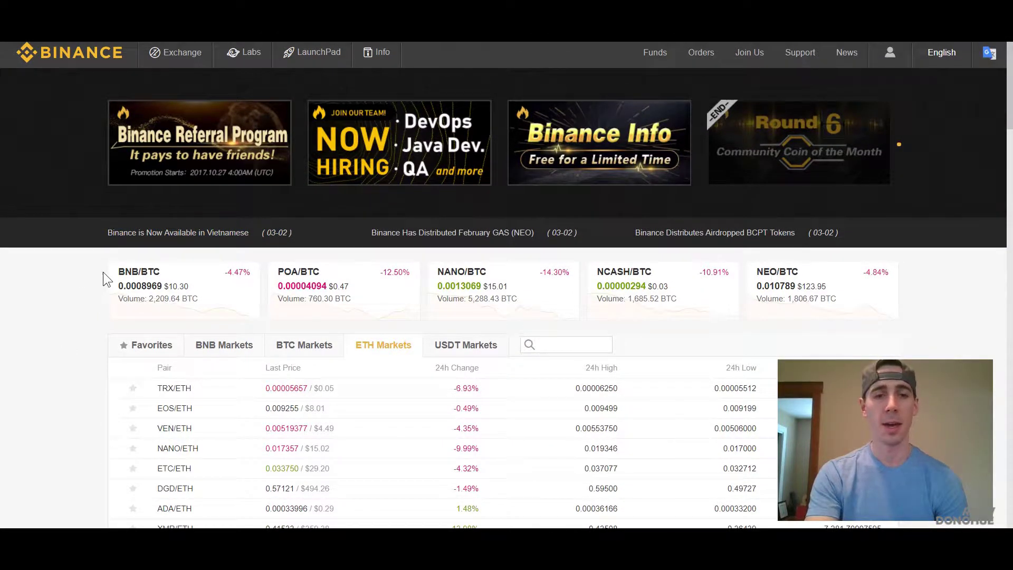
pyautogui.scroll(-2, 101, 278)
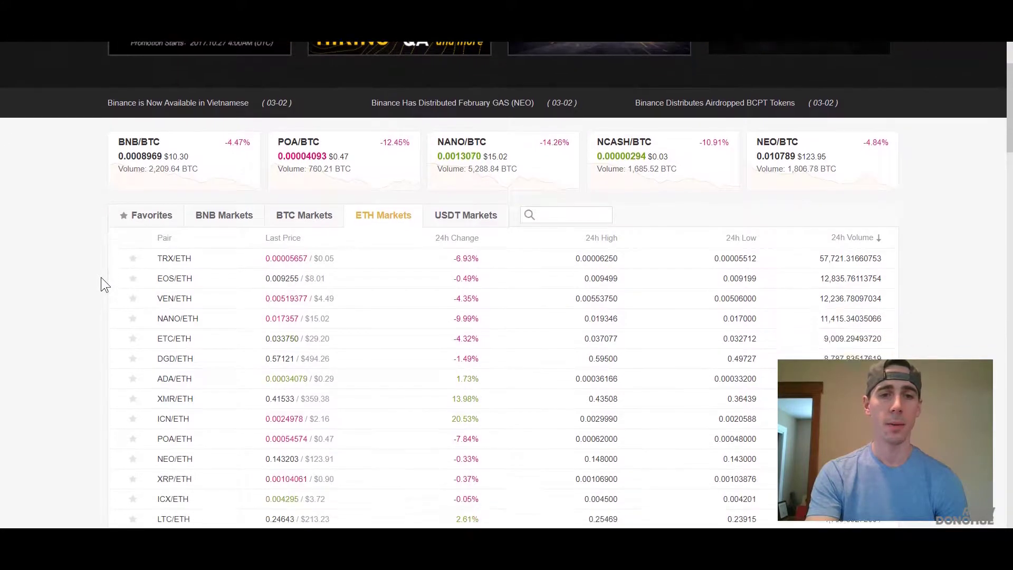
pyautogui.scroll(-1, 101, 278)
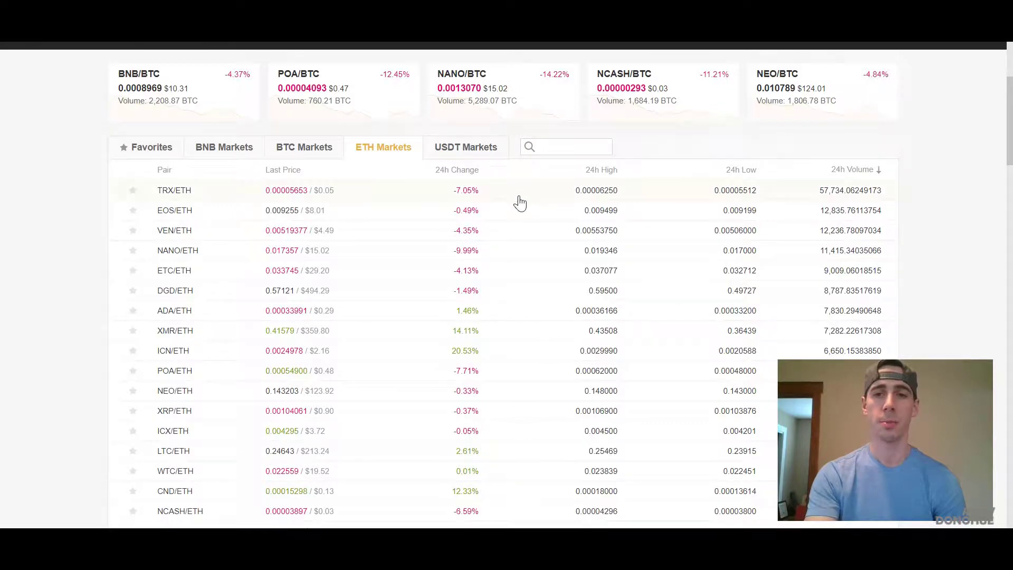
pyautogui.scroll(-10, 519, 202)
pyautogui.scroll(5, 520, 203)
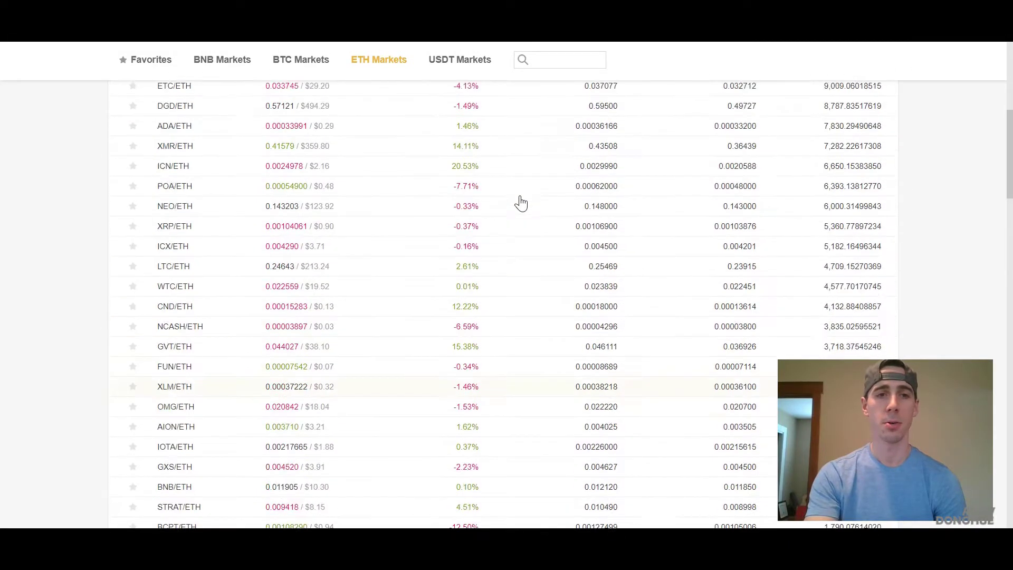
pyautogui.scroll(4, 520, 203)
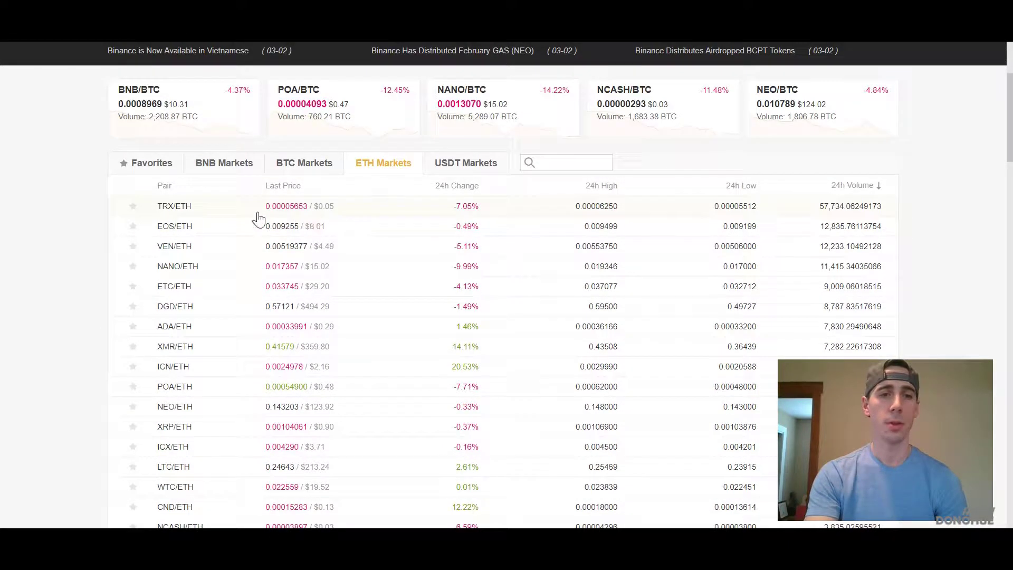
pyautogui.click(211, 213)
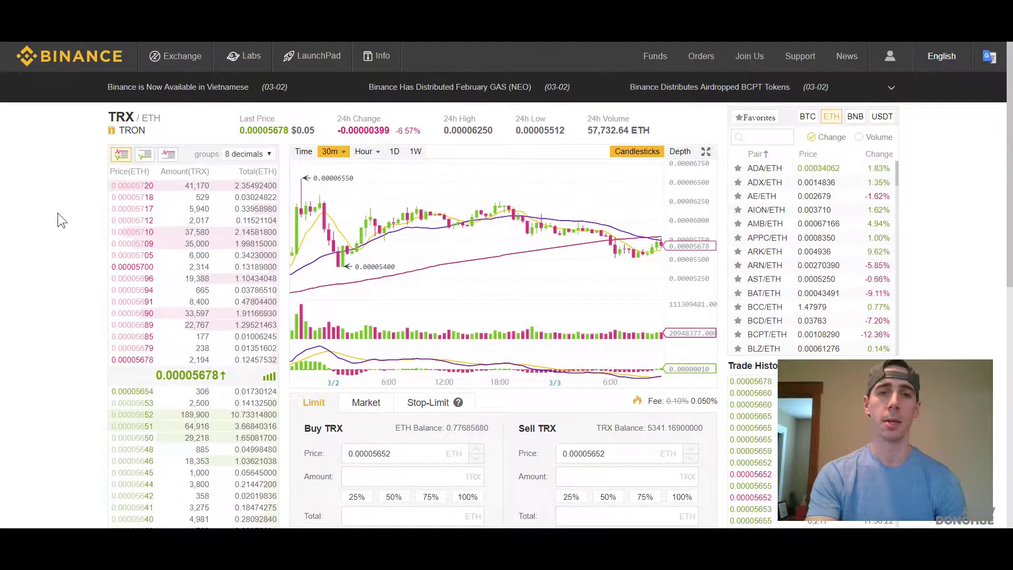
pyautogui.scroll(-1, 58, 220)
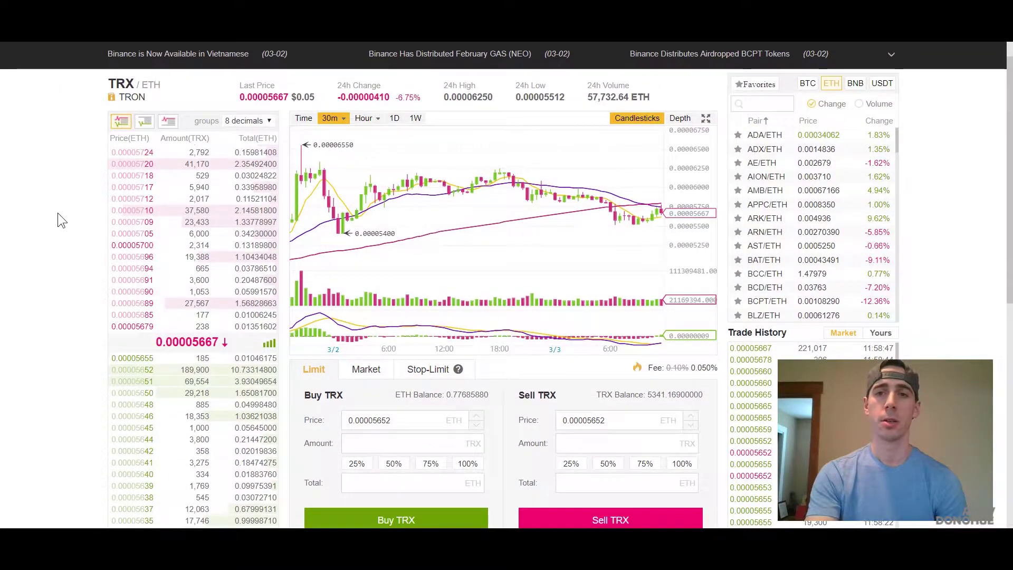
pyautogui.scroll(1, 58, 220)
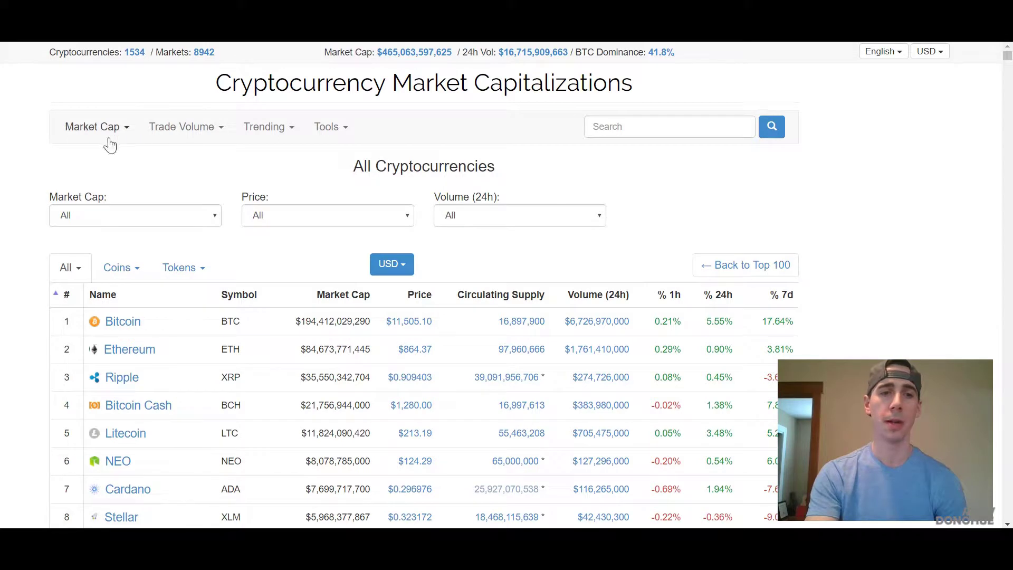
# Step: On CoinMarketCap, open the Bitcoin page from the full list and display its markets table
pyautogui.scroll(-1, 19, 145)
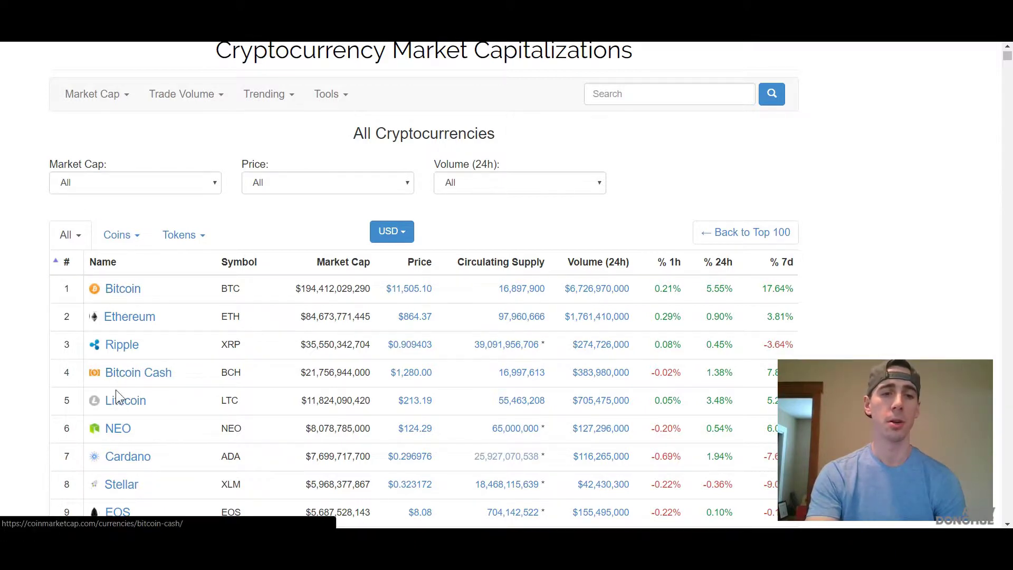
pyautogui.click(125, 299)
pyautogui.scroll(-1, 166, 323)
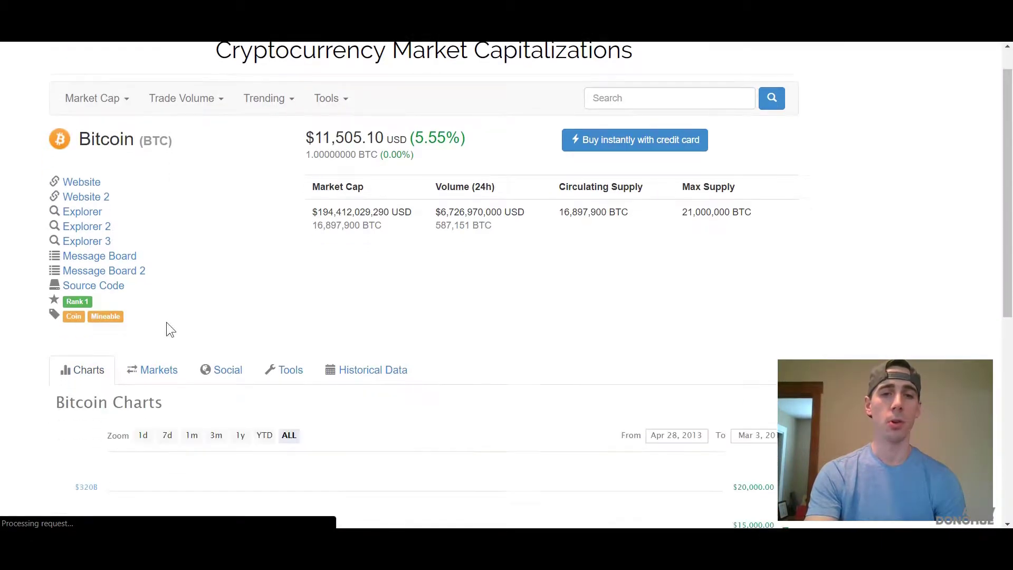
pyautogui.click(156, 365)
pyautogui.scroll(-3, 210, 359)
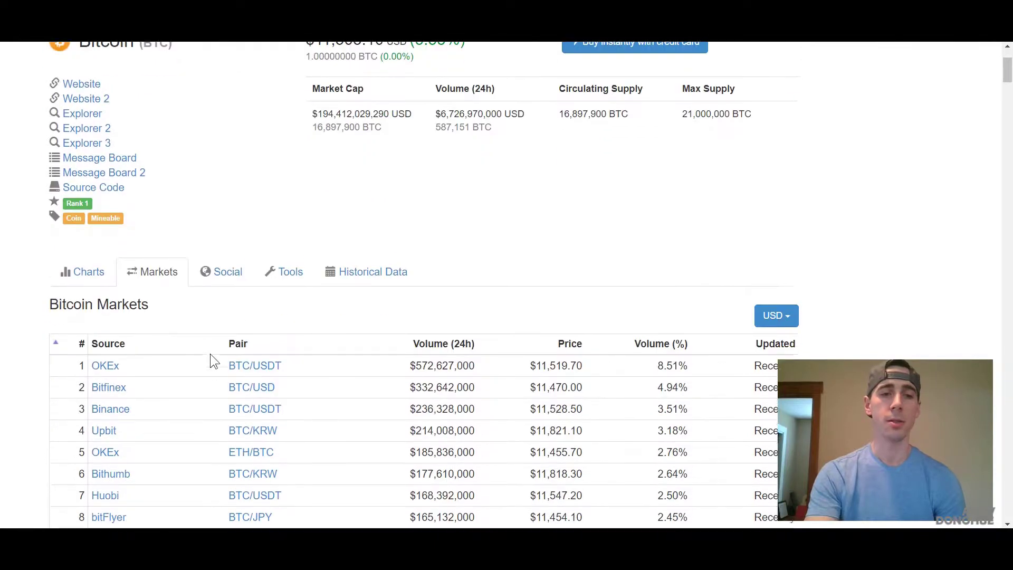
pyautogui.scroll(-2, 210, 353)
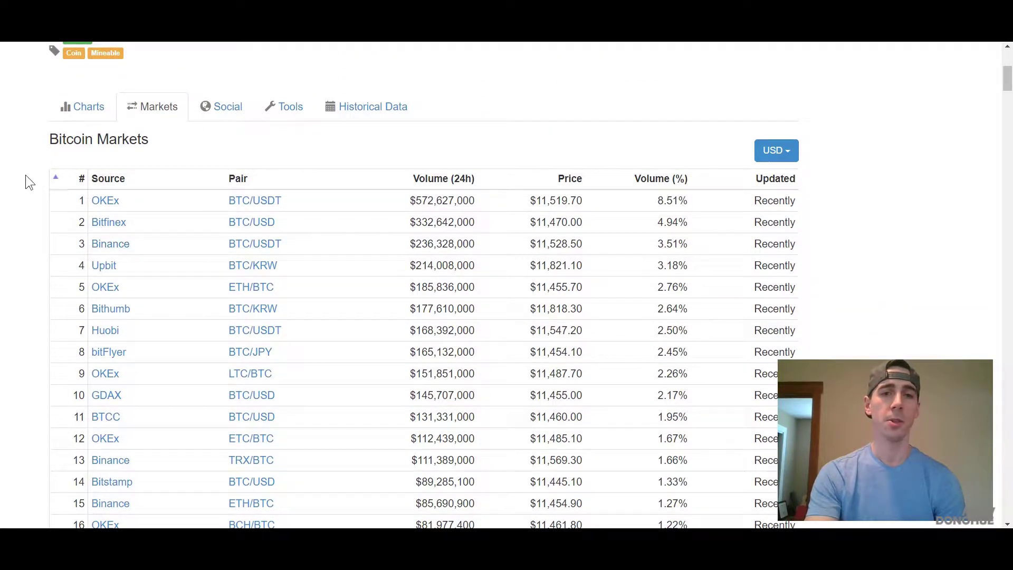
# Step: Highlight the 24-hour volumes of the OKEx and Binance BTC/USDT markets for comparison, then clear the selection
pyautogui.moveTo(444, 200); pyautogui.dragTo(422, 204)
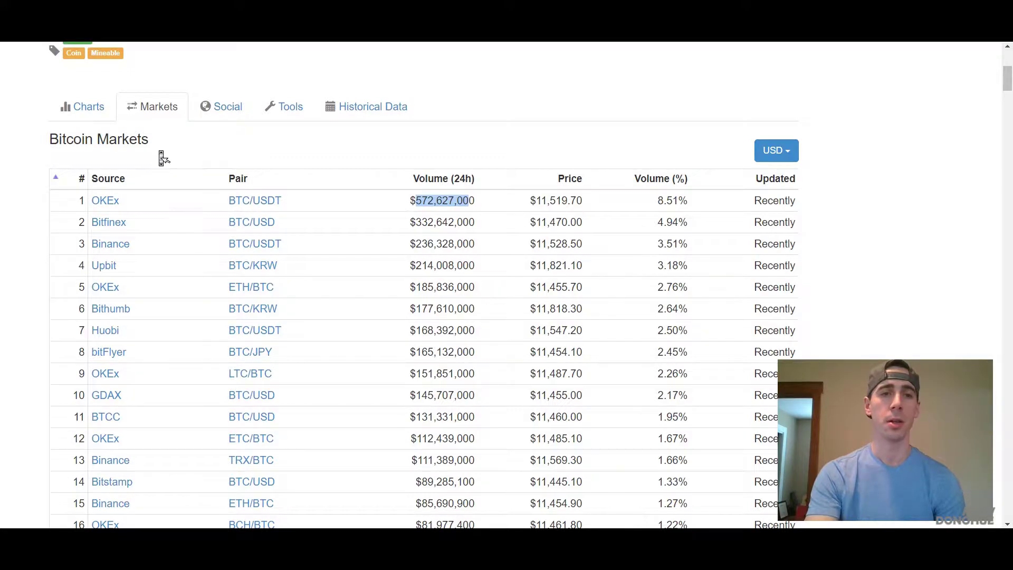
pyautogui.scroll(4, 163, 157)
pyautogui.scroll(-3, 131, 258)
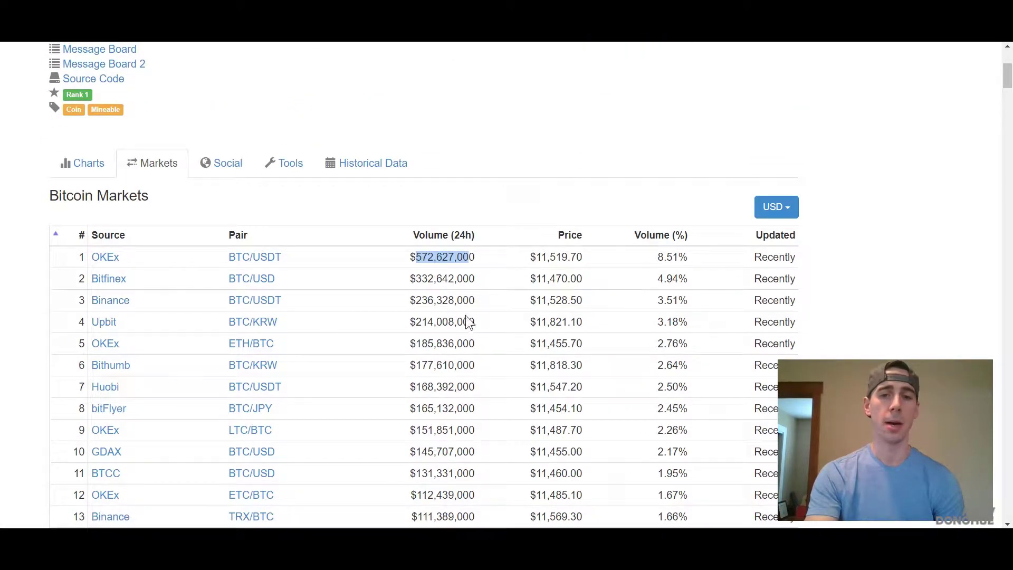
pyautogui.moveTo(477, 301); pyautogui.dragTo(429, 305)
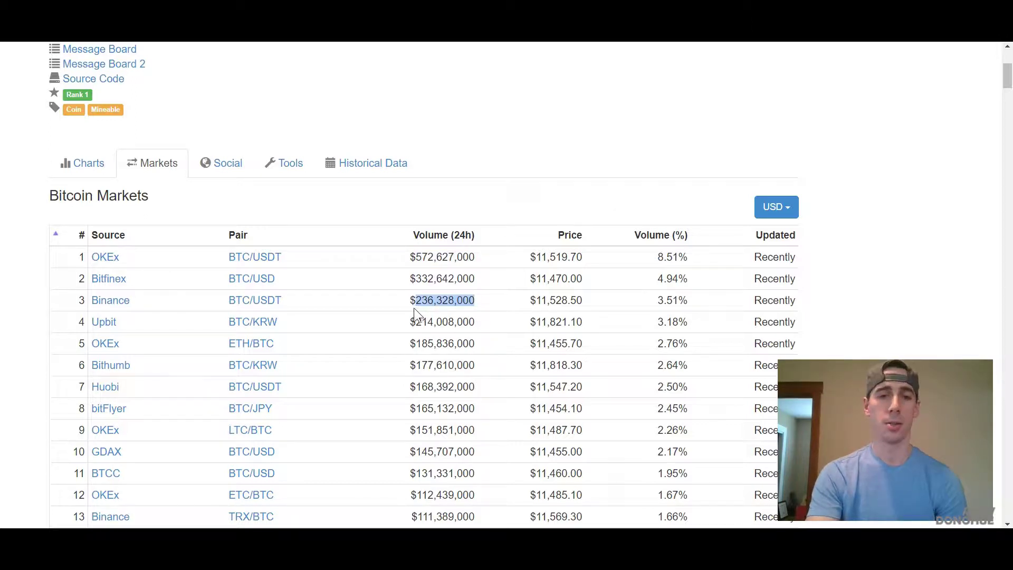
pyautogui.click(18, 227)
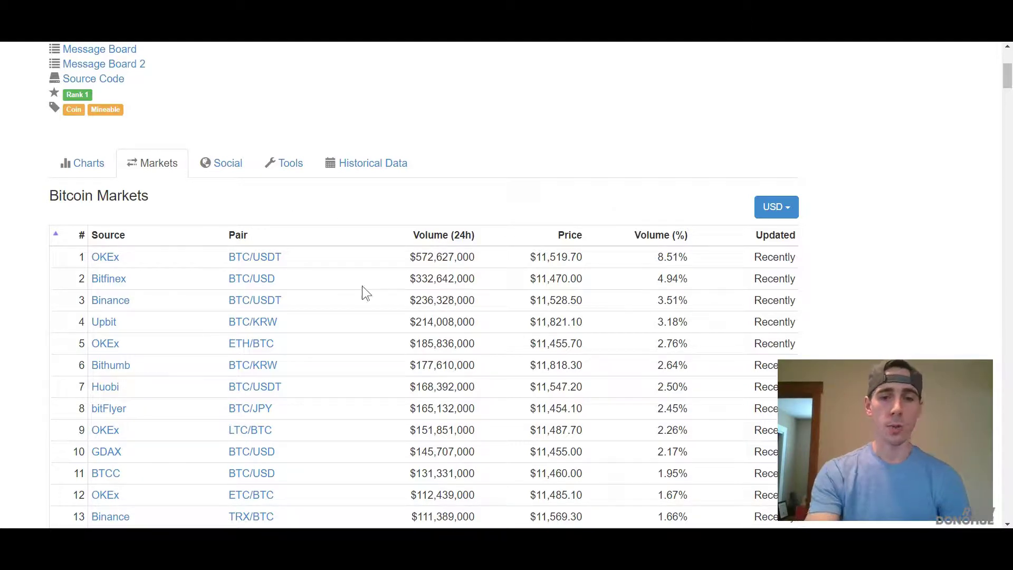
# Step: Examine the Bitcoin markets table for the exchanges and trading pairs on which Bitcoin is traded
pyautogui.scroll(-5, 278, 296)
pyautogui.scroll(2, 277, 296)
pyautogui.scroll(3, 278, 295)
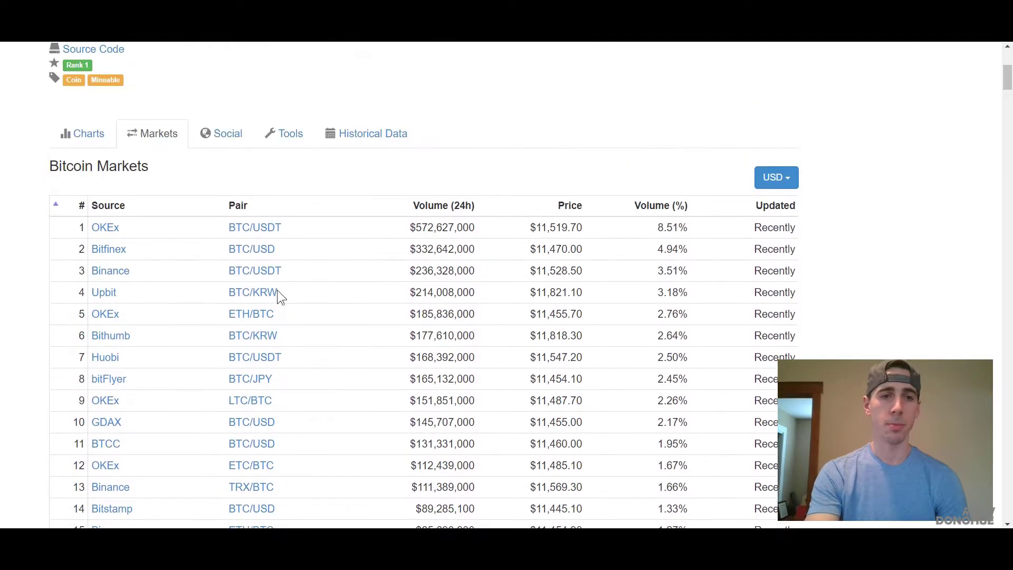
pyautogui.scroll(-2, 278, 295)
pyautogui.scroll(3, 278, 295)
pyautogui.scroll(1, 274, 290)
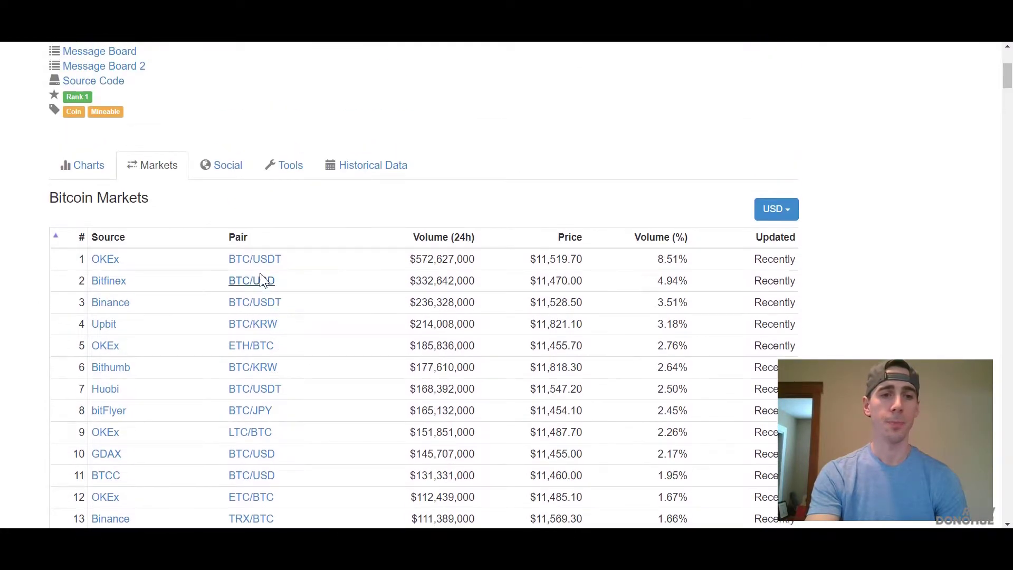
pyautogui.scroll(1, 98, 328)
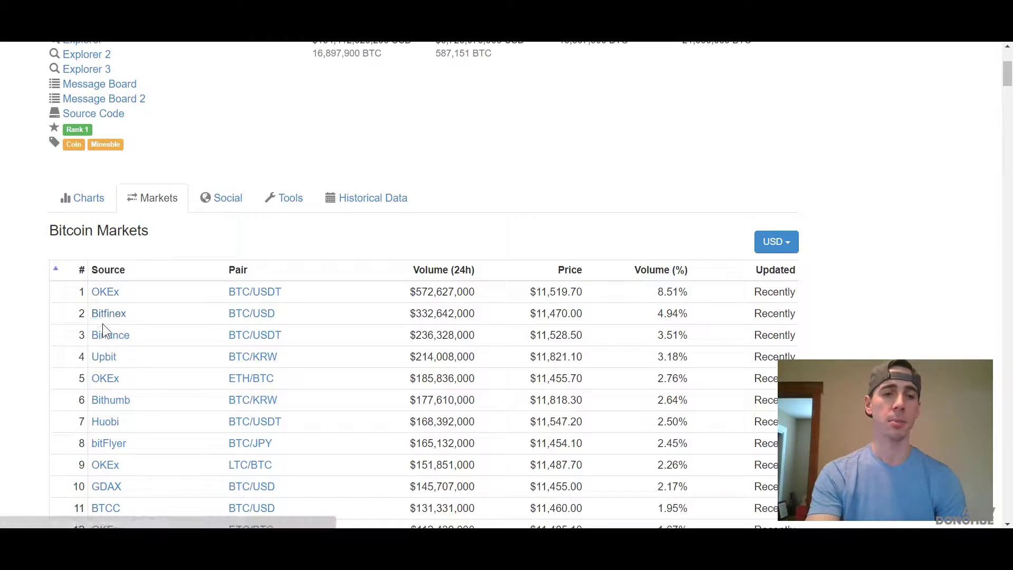
# Step: Highlight the GDAX BTC/USD market's 24-hour volume in the Bitcoin markets table and compare it with the top-ranked markets
pyautogui.scroll(-2, 120, 377)
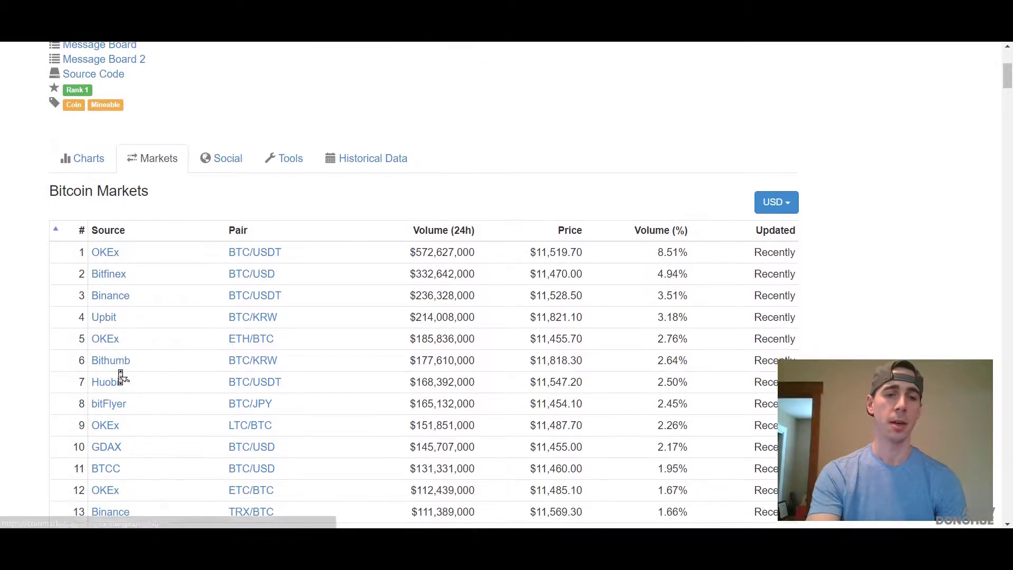
pyautogui.scroll(-3, 121, 377)
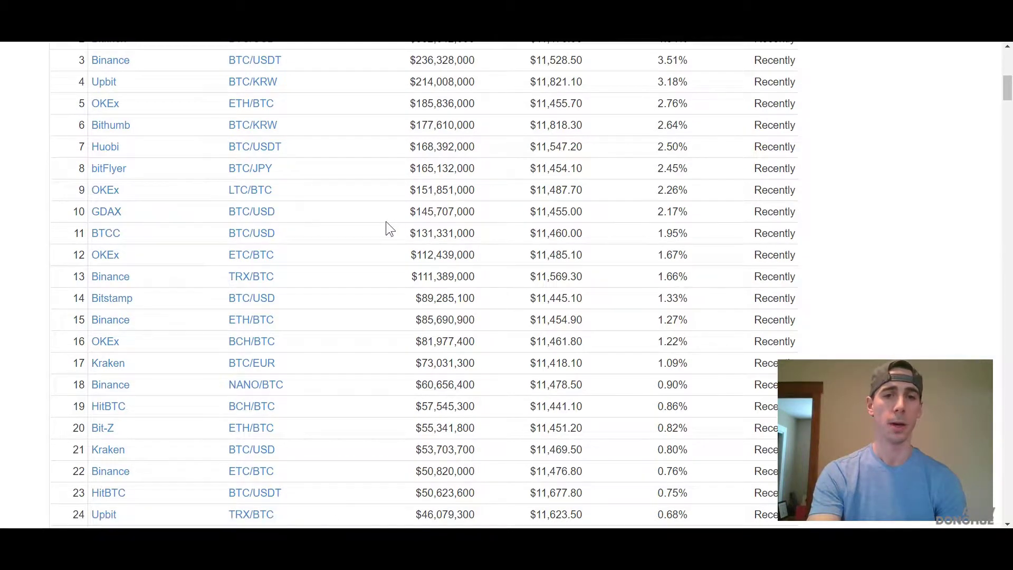
pyautogui.moveTo(413, 214); pyautogui.dragTo(497, 207)
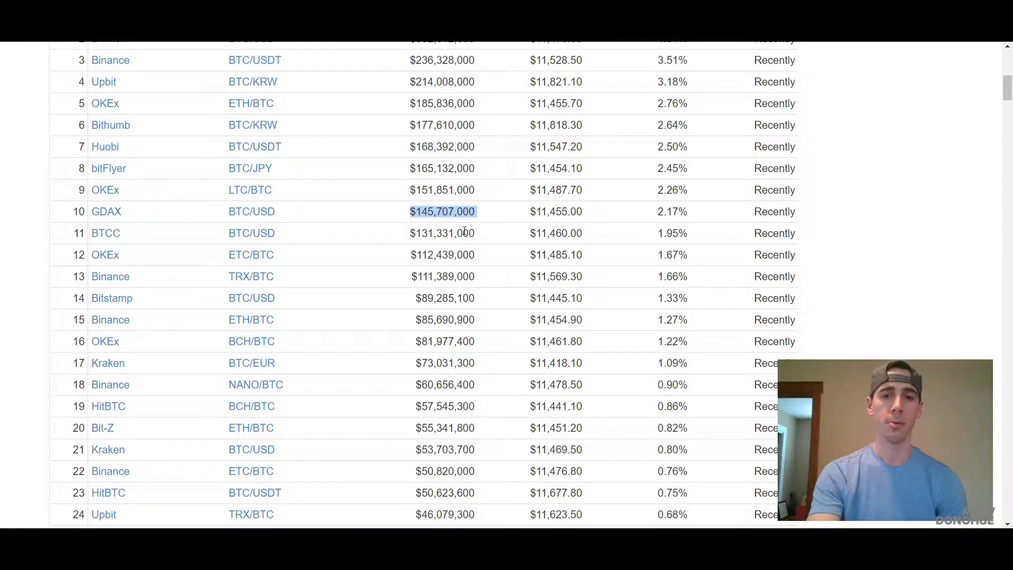
pyautogui.scroll(4, 454, 218)
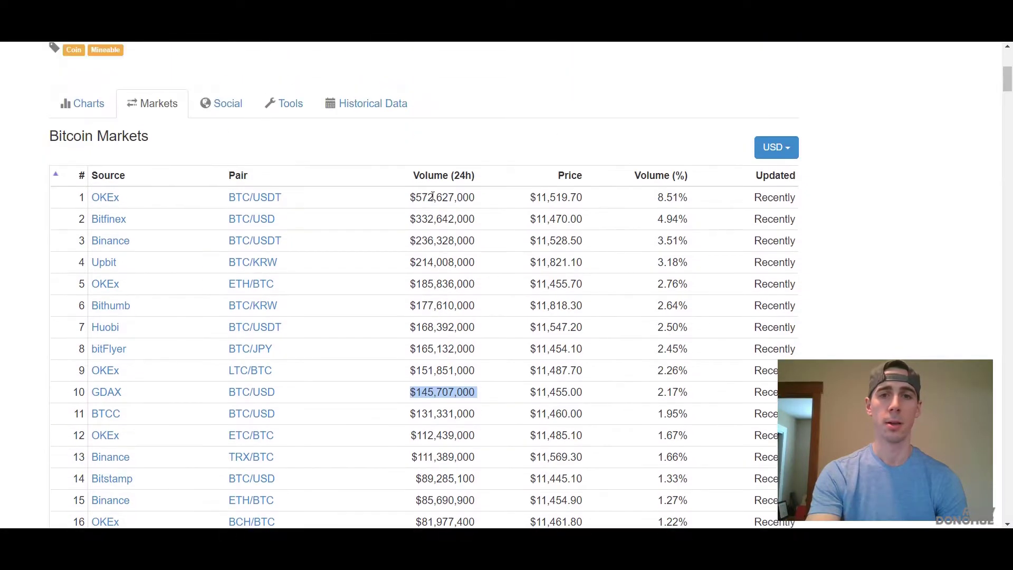
pyautogui.scroll(3, 443, 210)
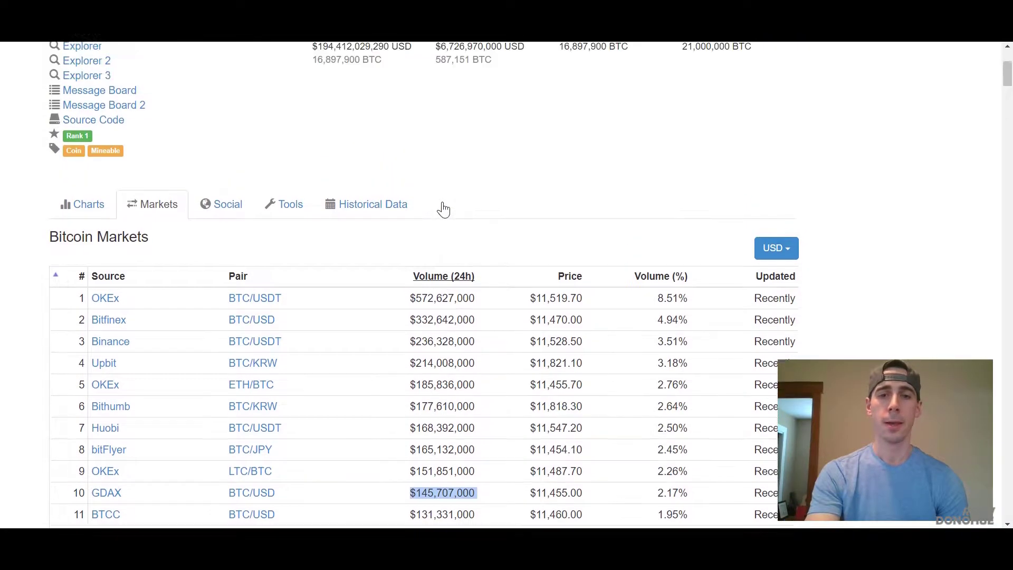
# Step: Review Bitcoin's price, market cap, 24-hour volume and supply figures at the head of its CoinMarketCap page
pyautogui.scroll(1, 443, 210)
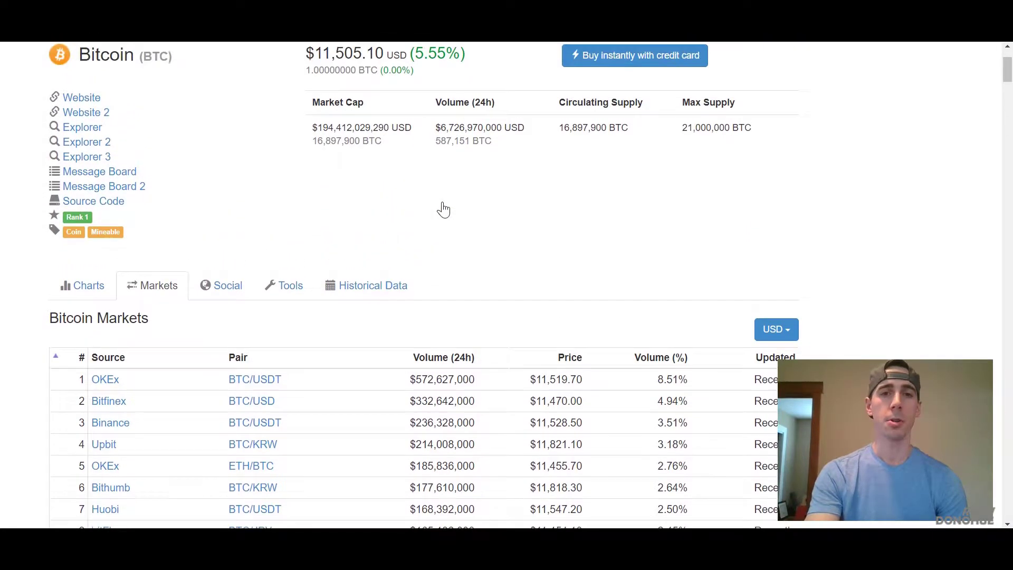
pyautogui.scroll(1, 443, 210)
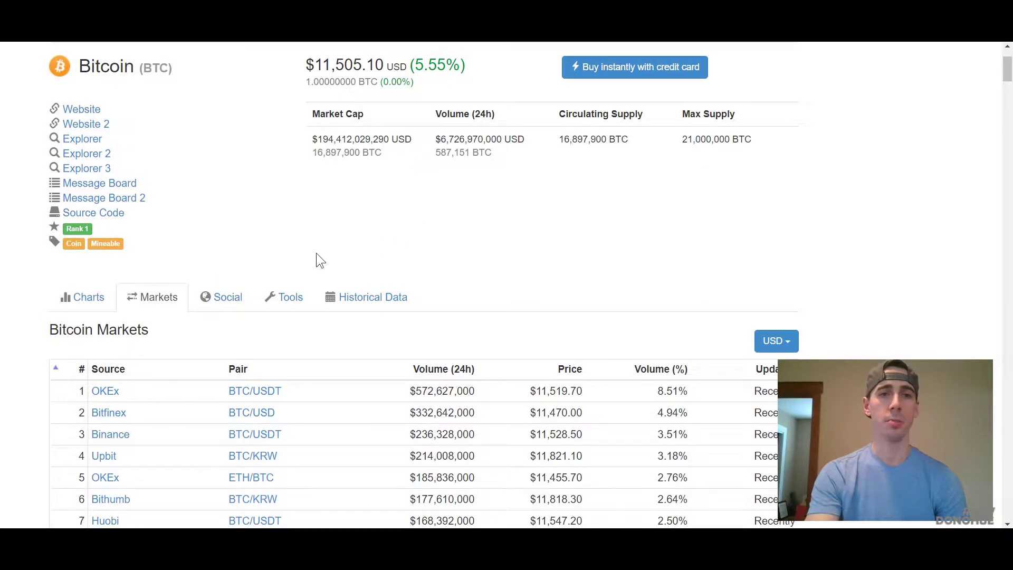
pyautogui.scroll(2, 317, 255)
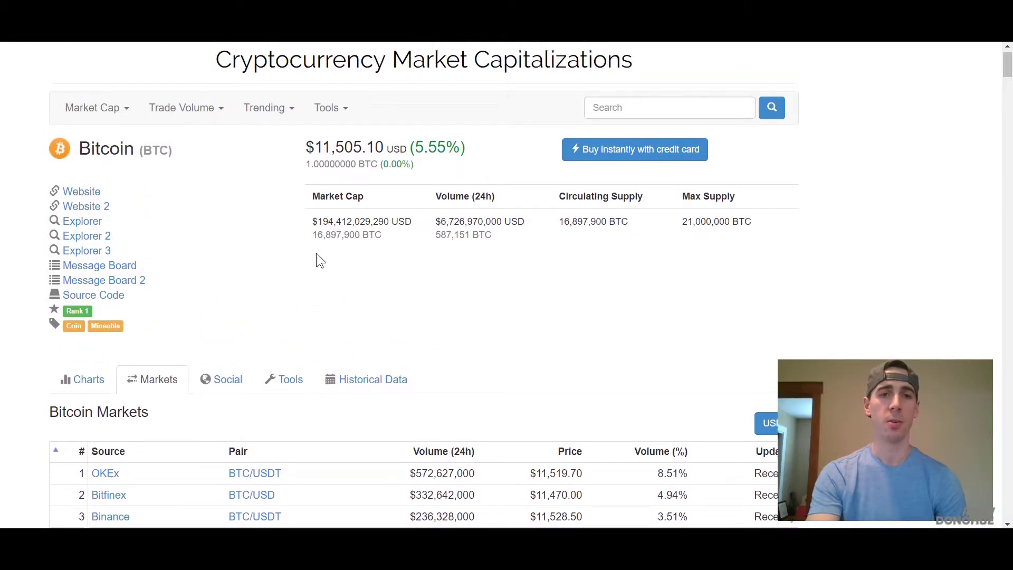
pyautogui.scroll(1, 317, 254)
pyautogui.scroll(-3, 316, 255)
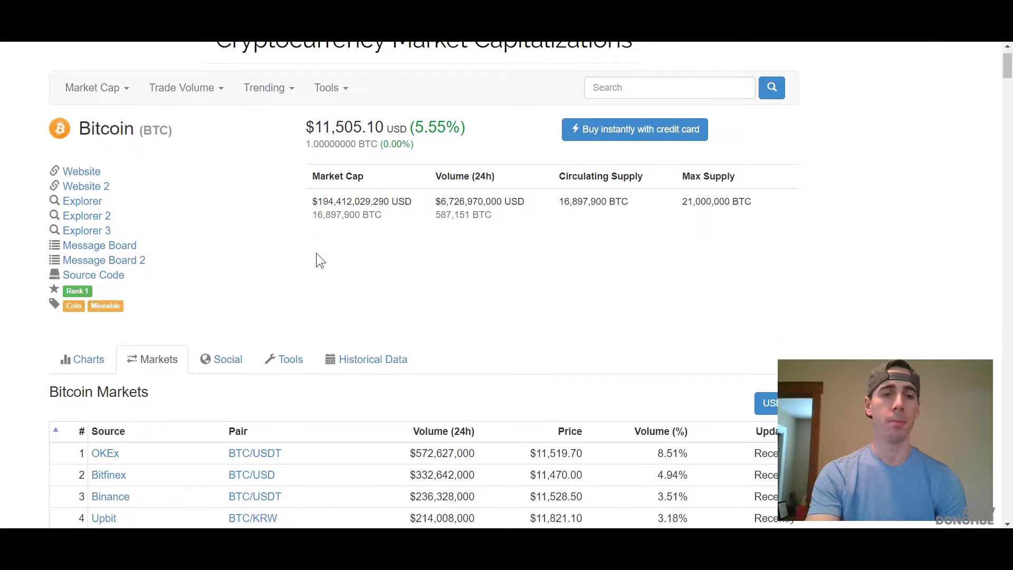
pyautogui.scroll(-1, 317, 254)
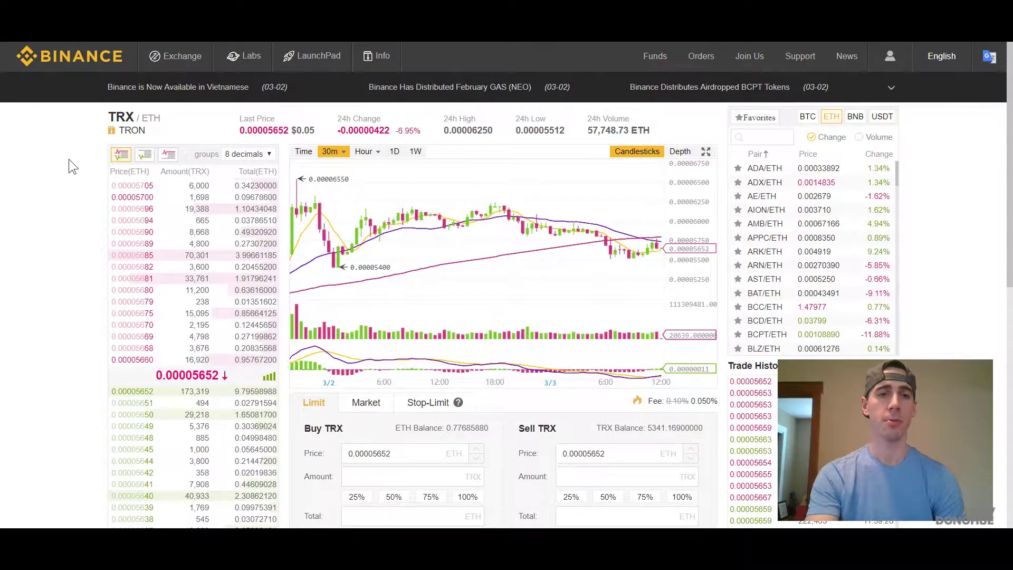
# Step: Switch to the TRX/ETH trading page on Binance and examine its order book, chart, buy and sell forms and pair list
pyautogui.scroll(-1, 69, 161)
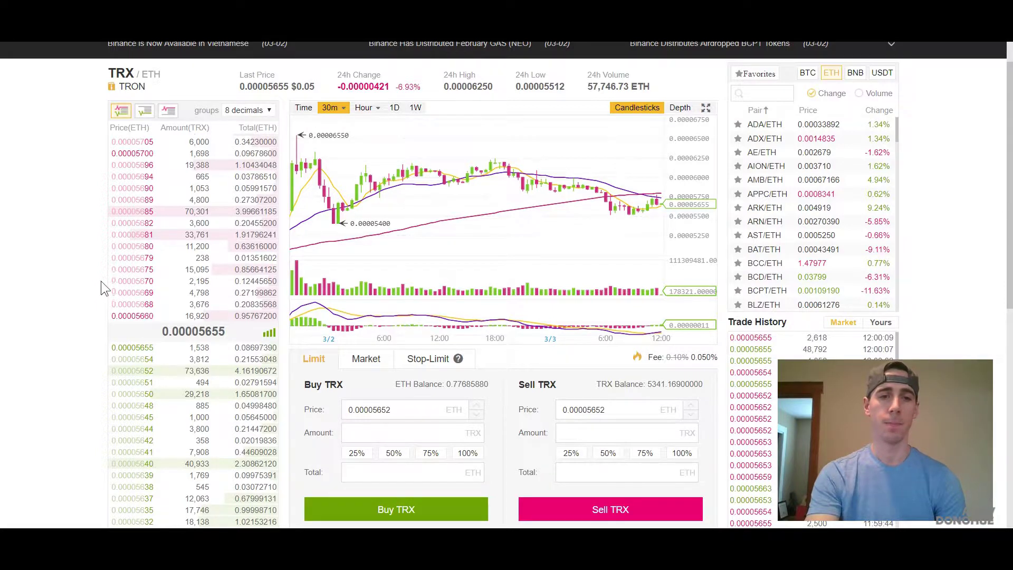
pyautogui.scroll(1, 90, 265)
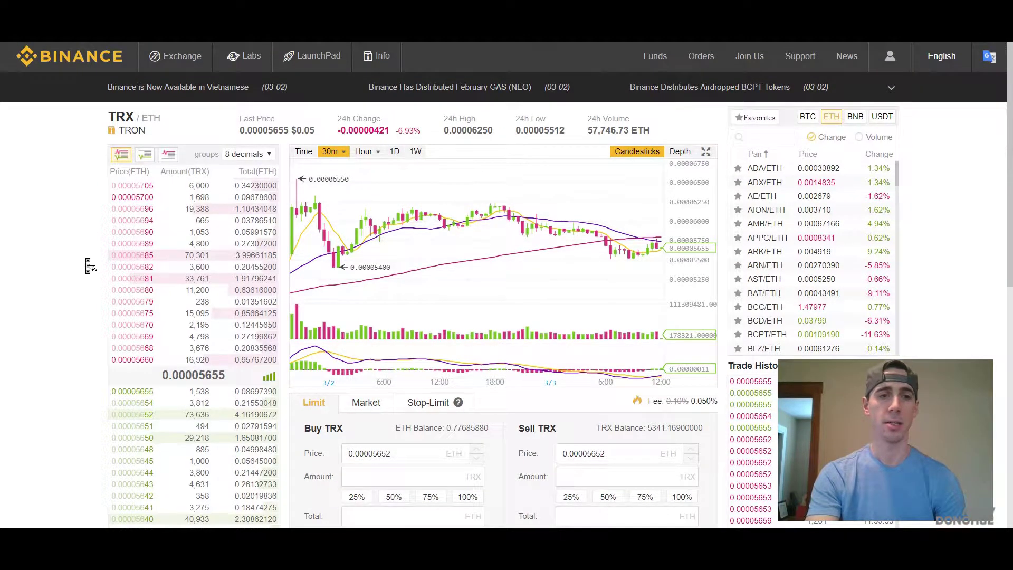
pyautogui.scroll(-1, 87, 258)
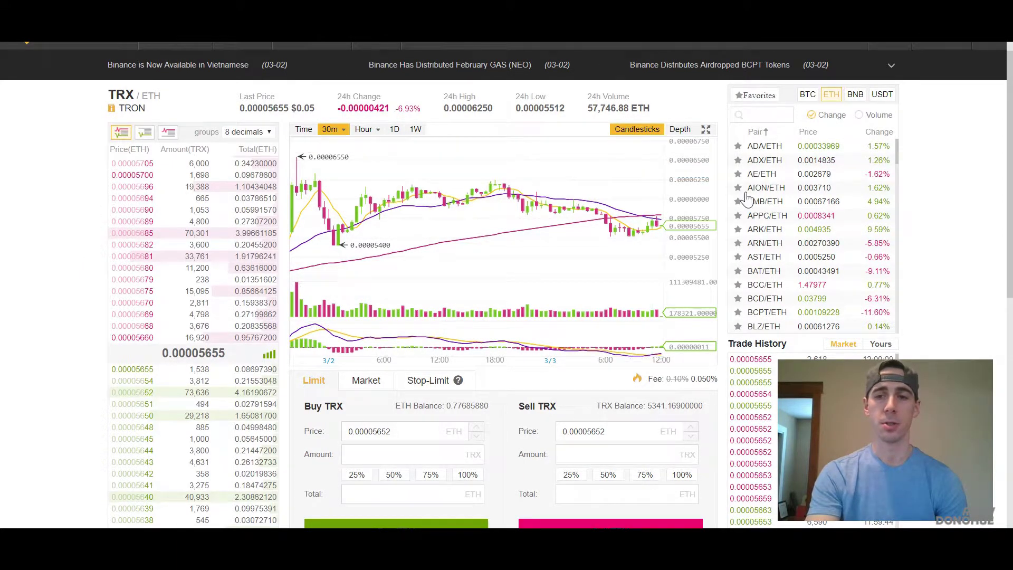
pyautogui.scroll(-1, 923, 136)
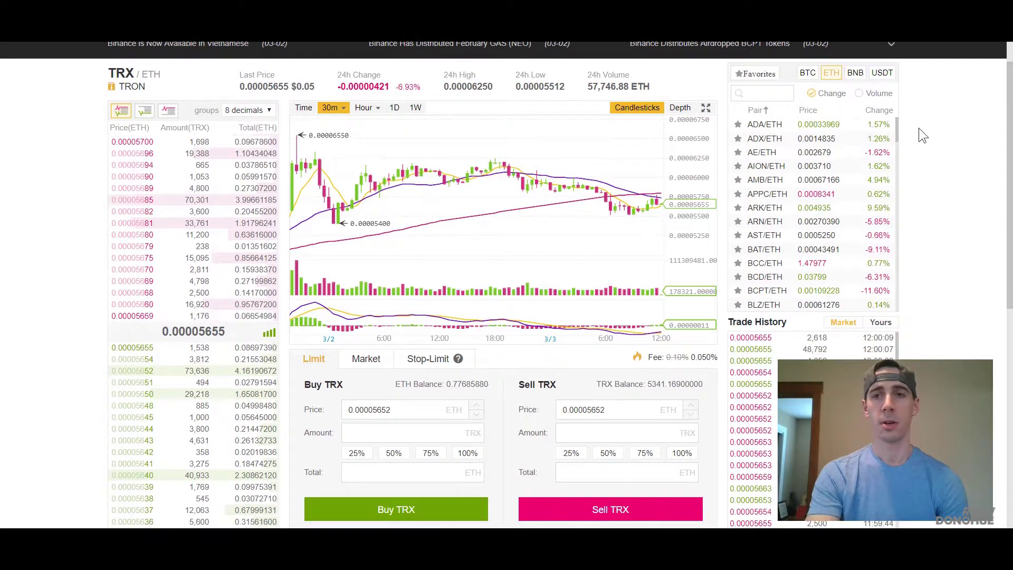
pyautogui.scroll(2, 919, 128)
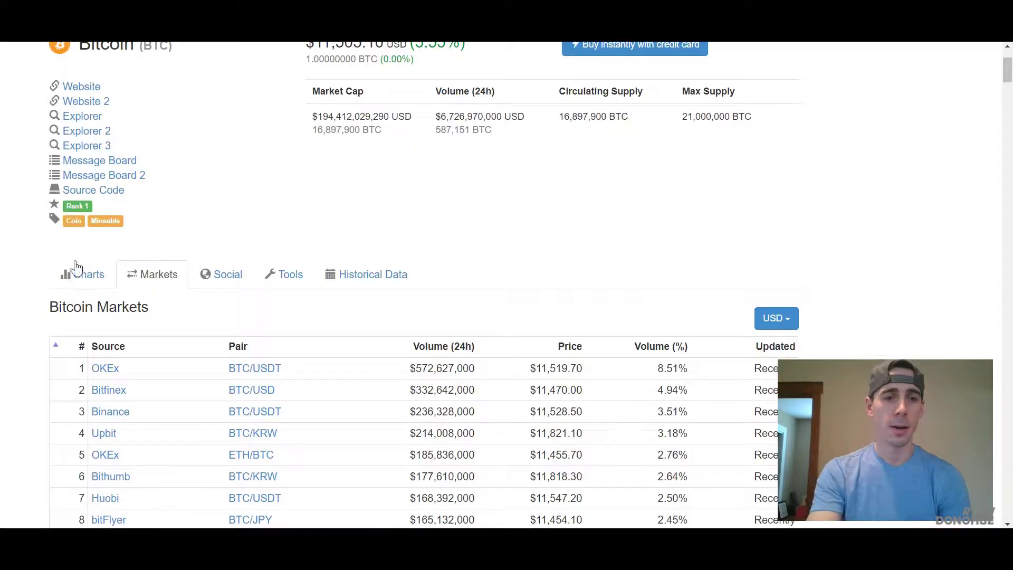
# Step: Return to the Bitcoin page on CoinMarketCap and look over the exchanges listed in its markets table
pyautogui.scroll(-5, 75, 267)
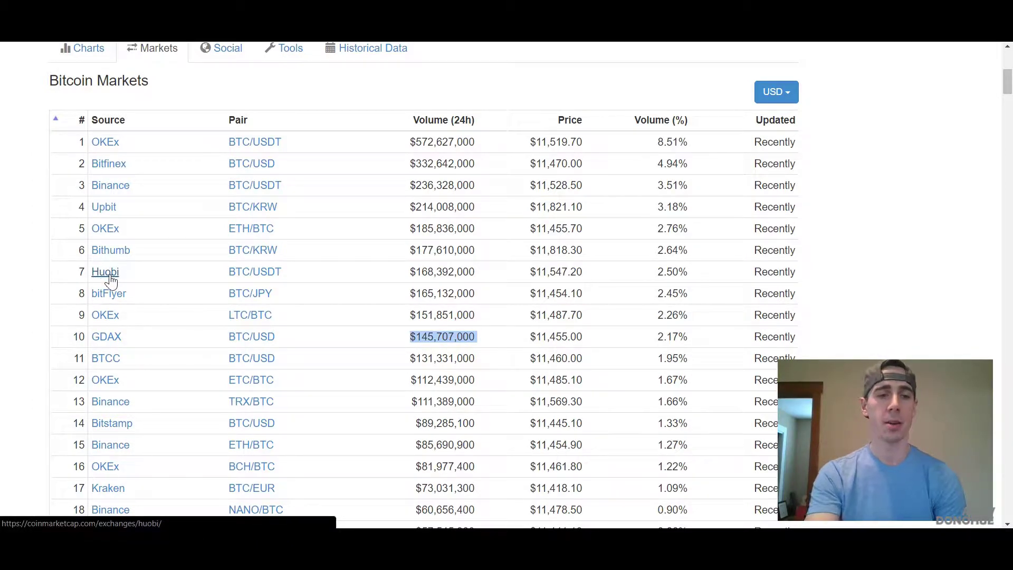
pyautogui.scroll(-1, 111, 281)
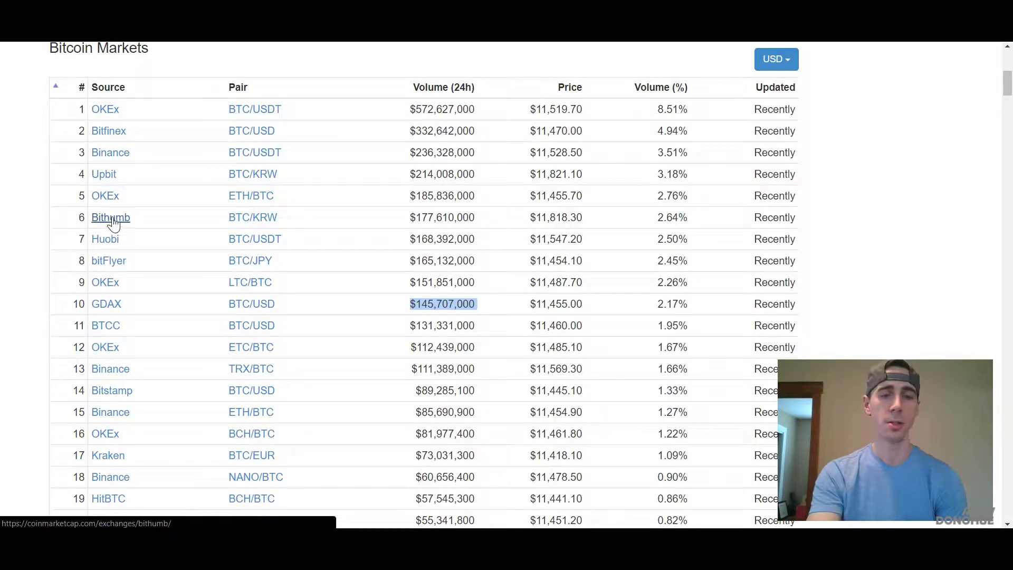
pyautogui.scroll(3, 163, 166)
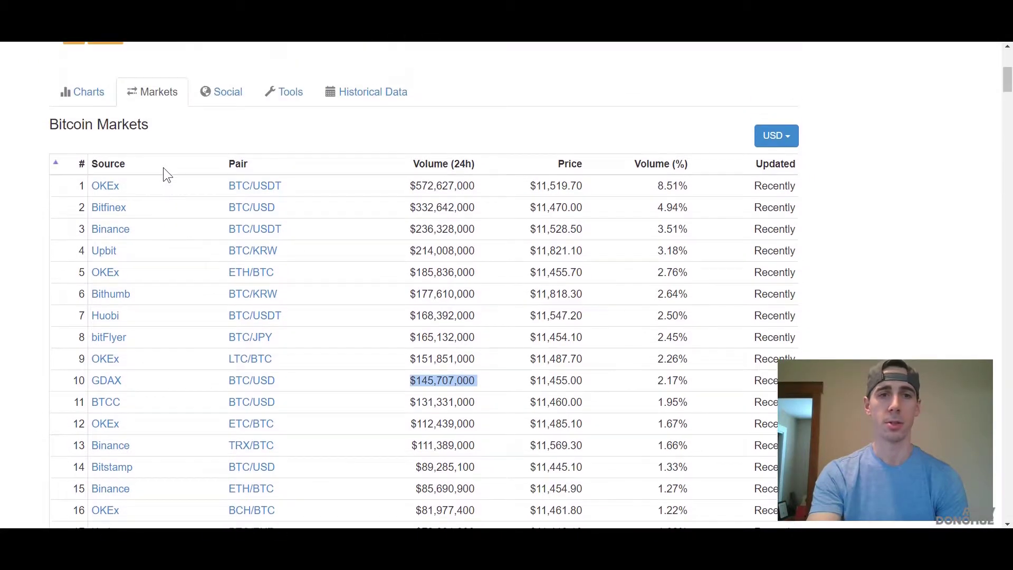
pyautogui.scroll(5, 163, 167)
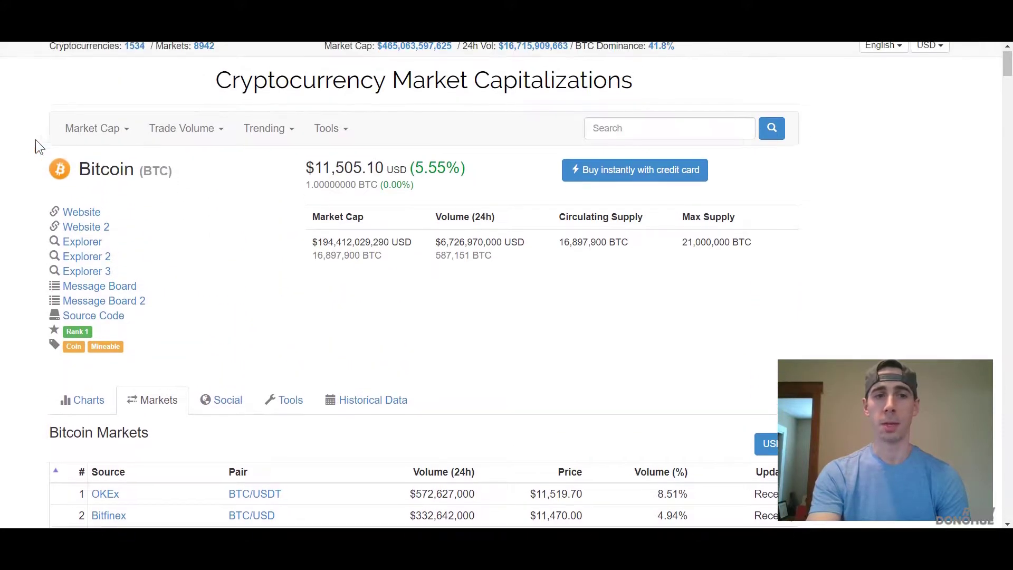
pyautogui.scroll(1, 7, 122)
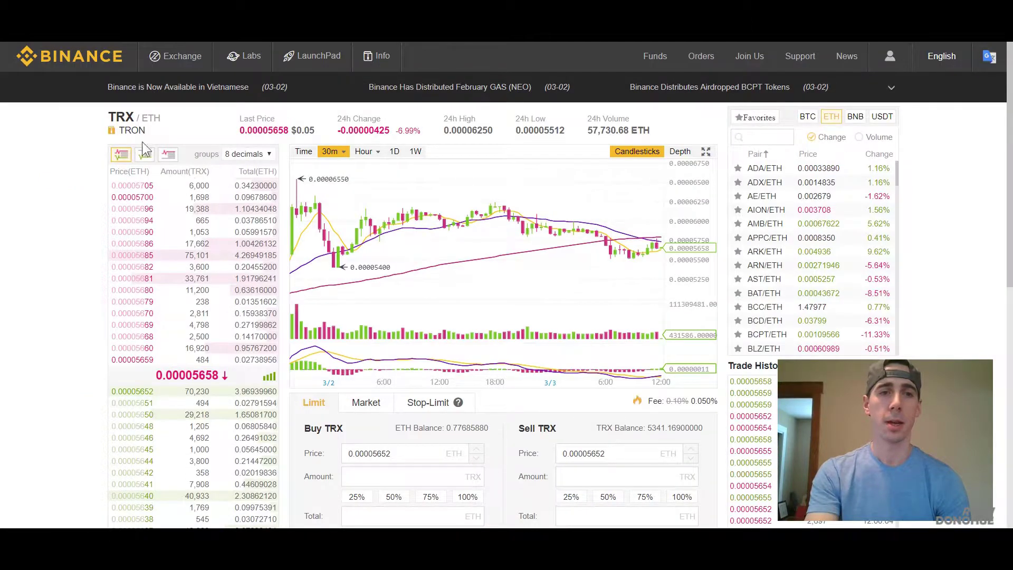
# Step: Switch back to the TRX/ETH trading page on Binance, look it over and open the Basic exchange view
pyautogui.scroll(-2, 44, 158)
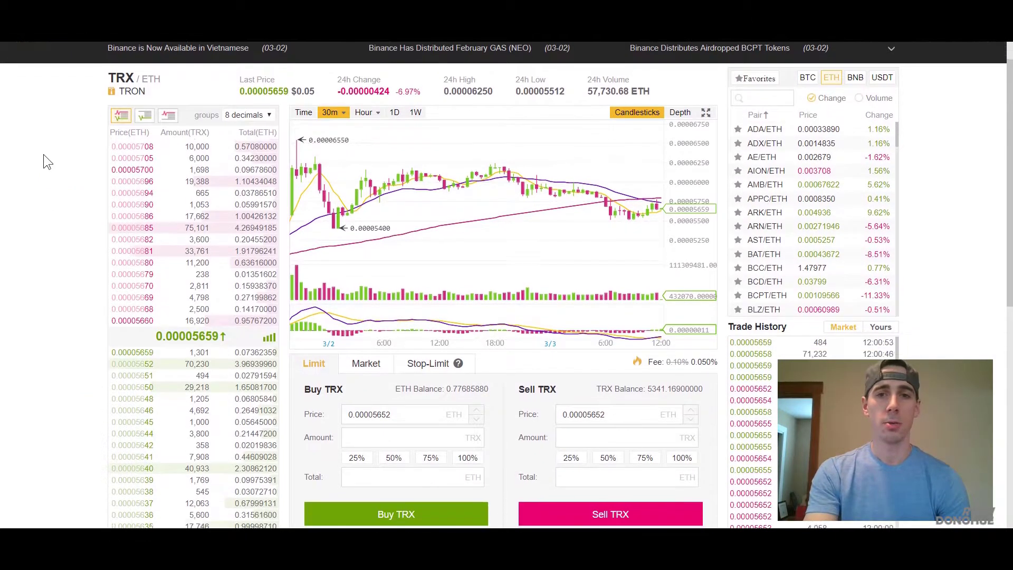
pyautogui.scroll(1, 43, 154)
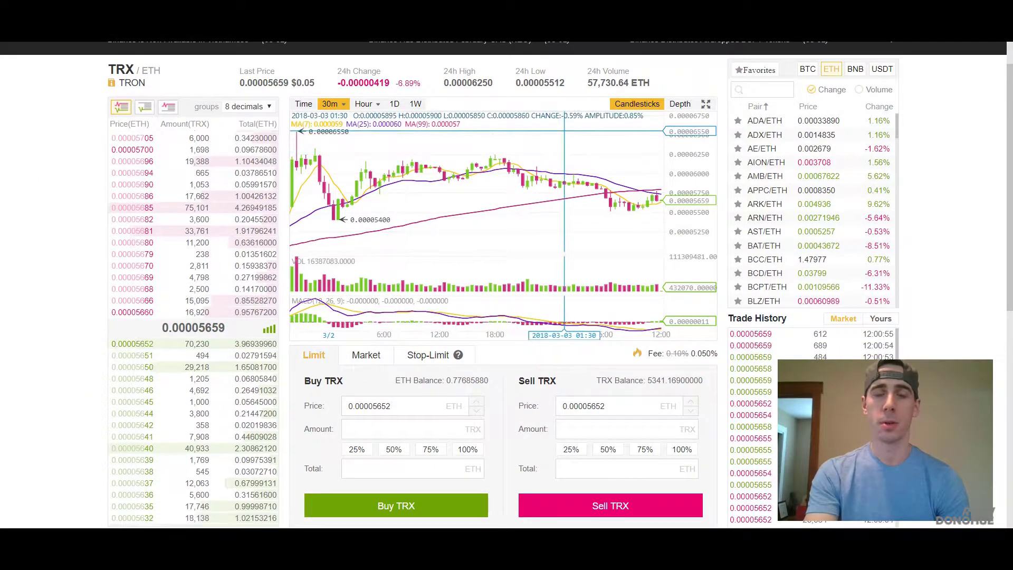
pyautogui.scroll(2, 467, 131)
pyautogui.moveTo(164, 53)
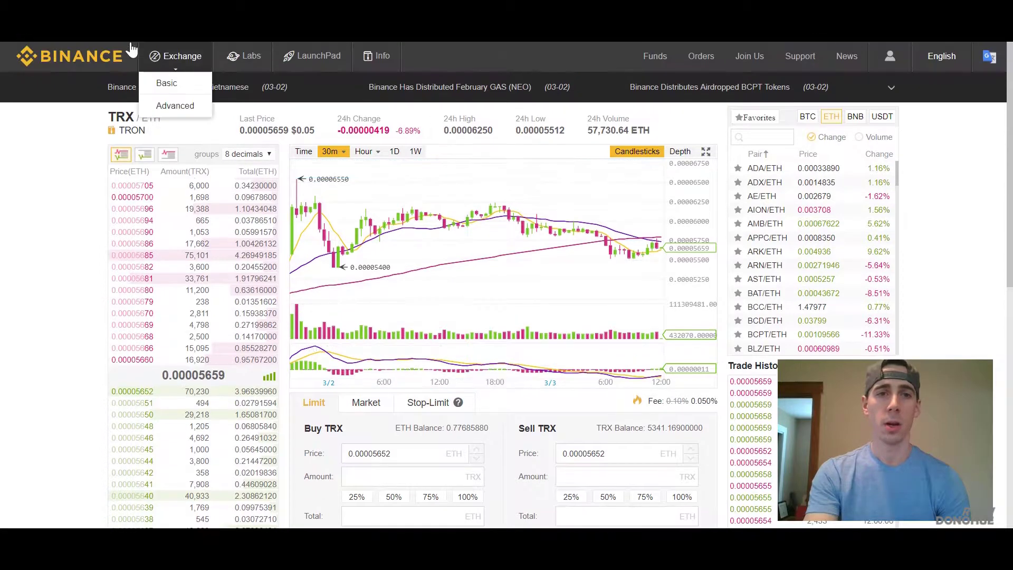
pyautogui.click(165, 90)
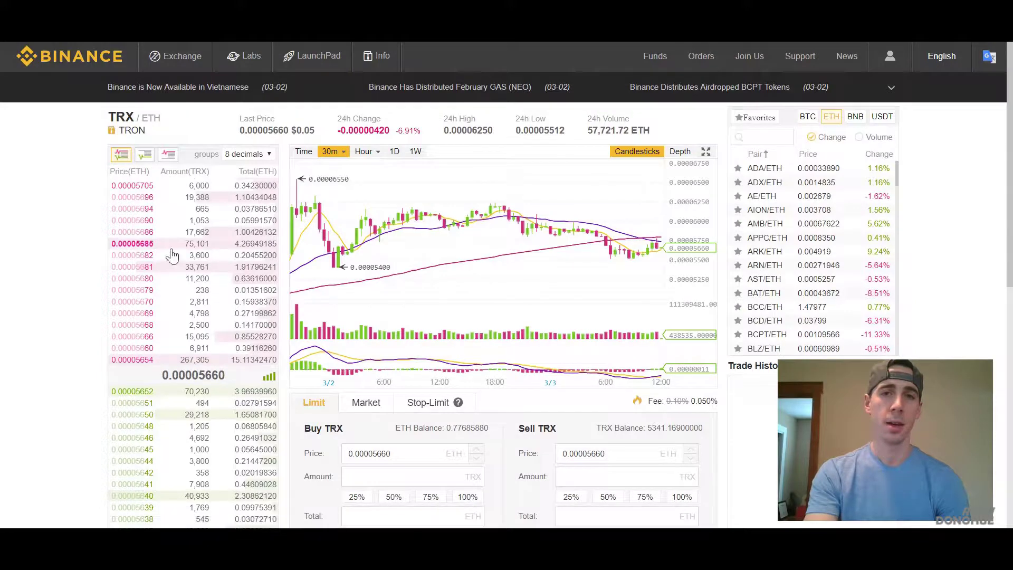
# Step: Go to the Binance home page and open the TRX/BTC trading page from the BTC Markets list
pyautogui.click(74, 63)
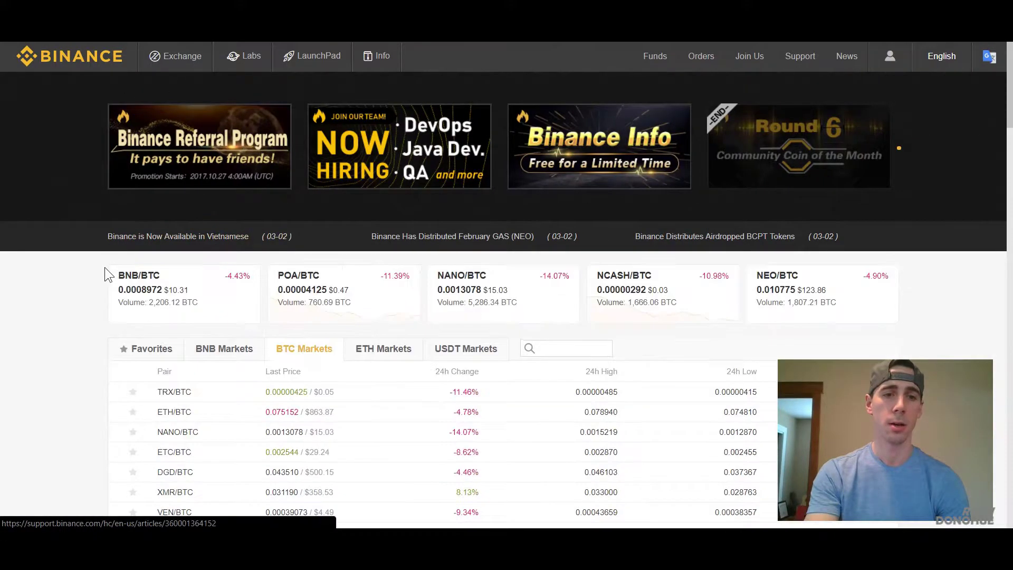
pyautogui.scroll(-3, 83, 298)
pyautogui.scroll(-1, 84, 298)
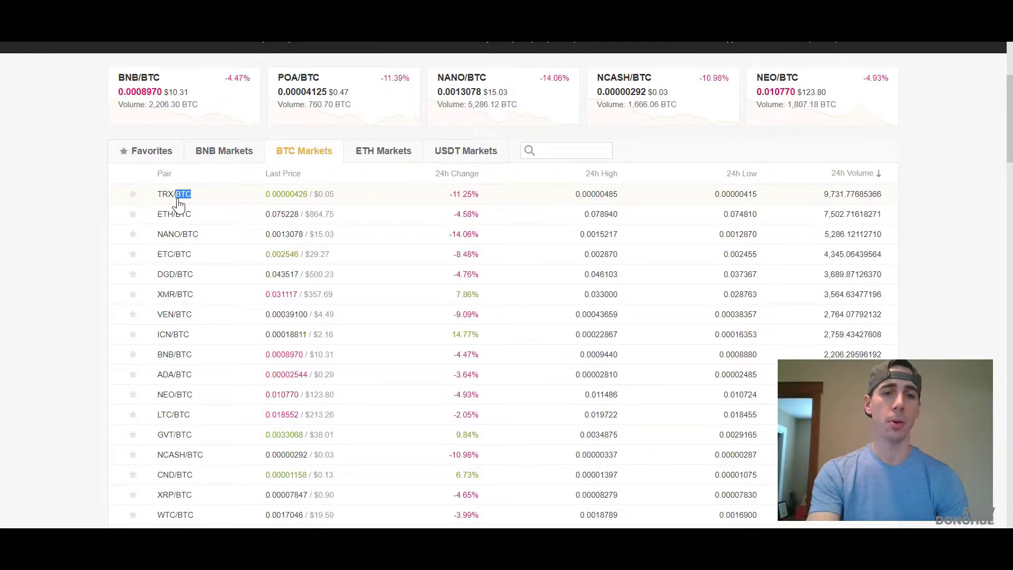
pyautogui.click(178, 203)
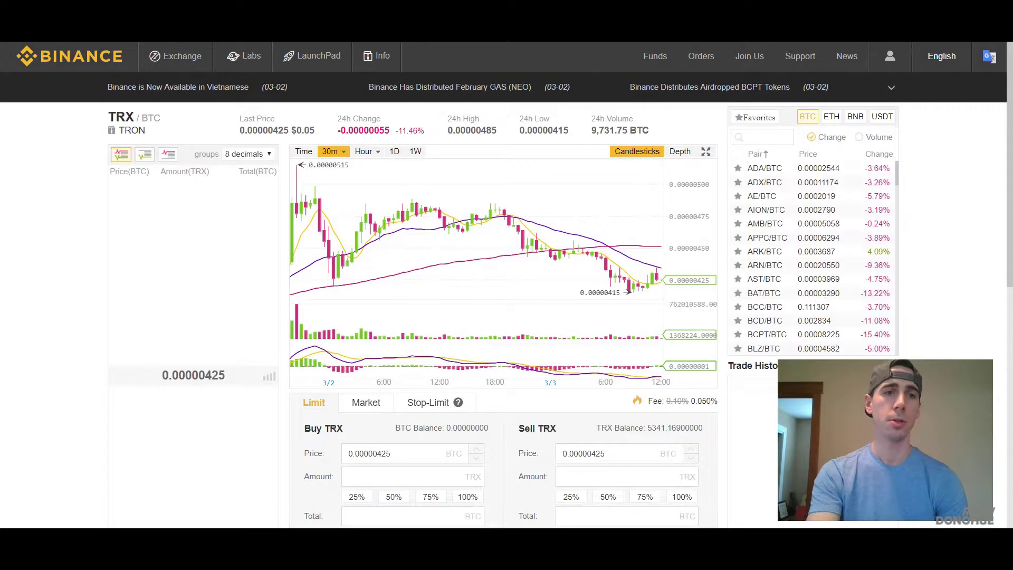
# Step: Go back to the Binance market list, show the ETH Markets pairs and open the TRX/ETH trading page
pyautogui.hotkey('alt', 'Left')
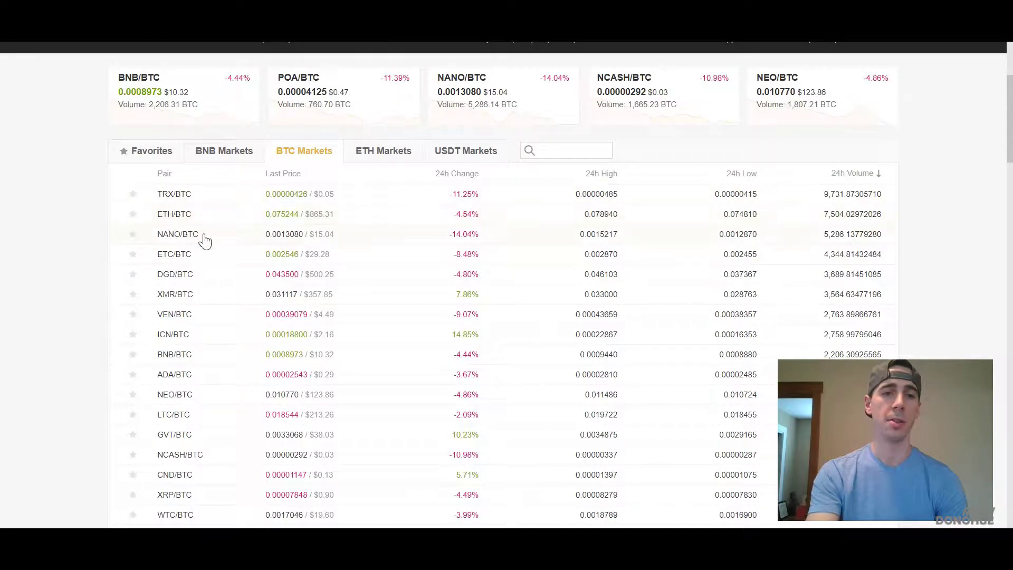
pyautogui.click(379, 157)
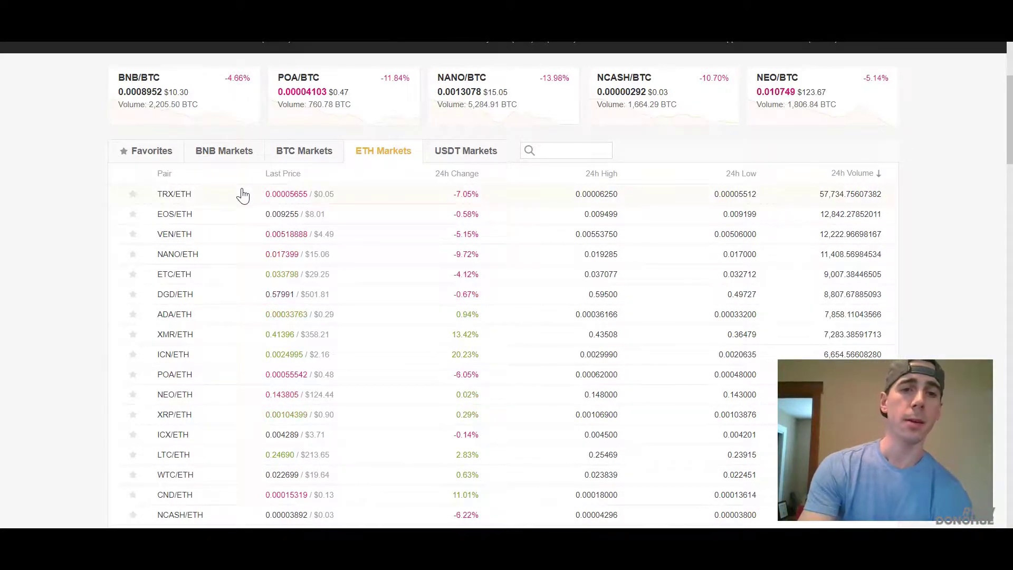
pyautogui.scroll(2, 229, 205)
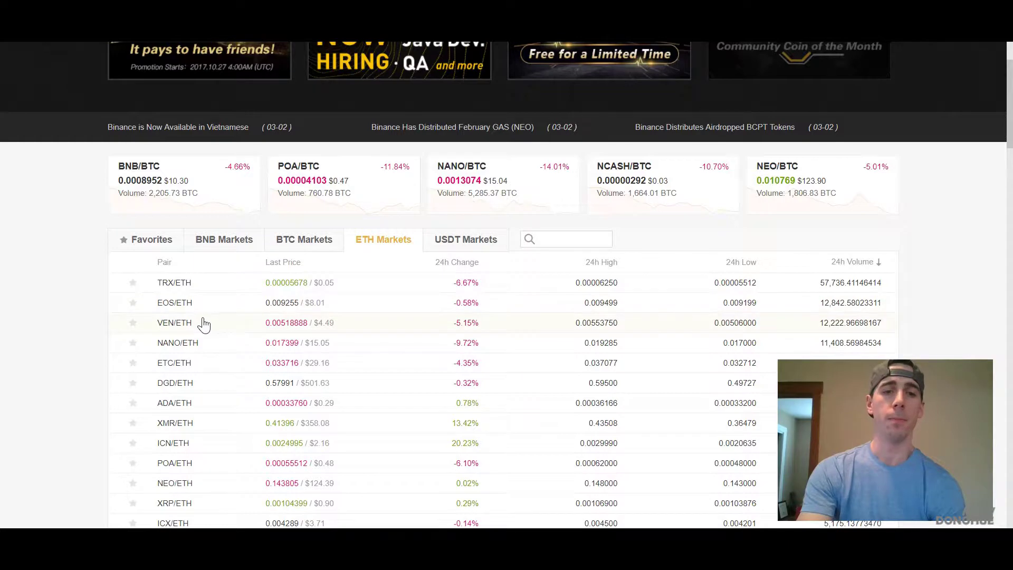
pyautogui.scroll(-2, 208, 327)
pyautogui.scroll(2, 203, 323)
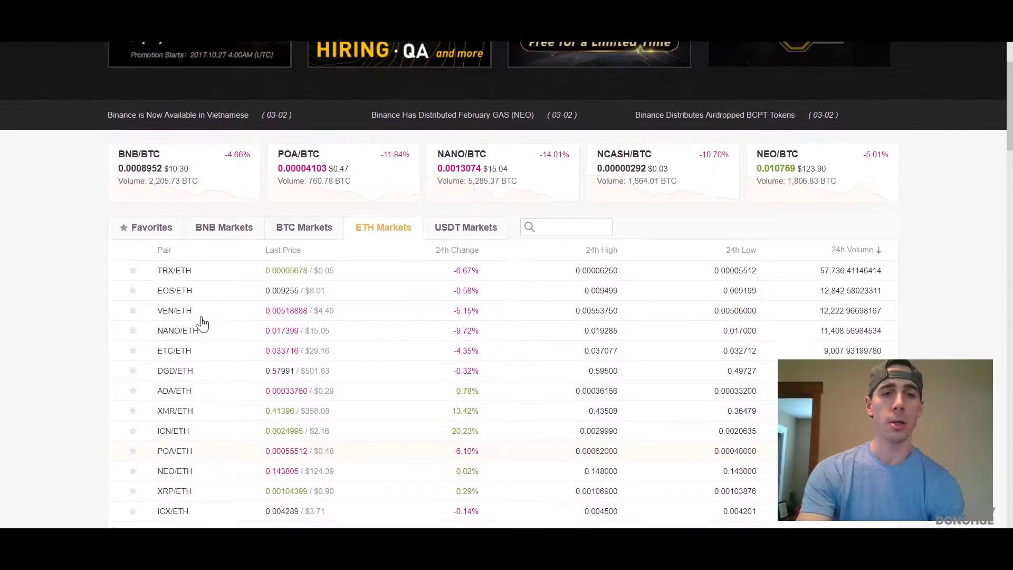
pyautogui.click(228, 281)
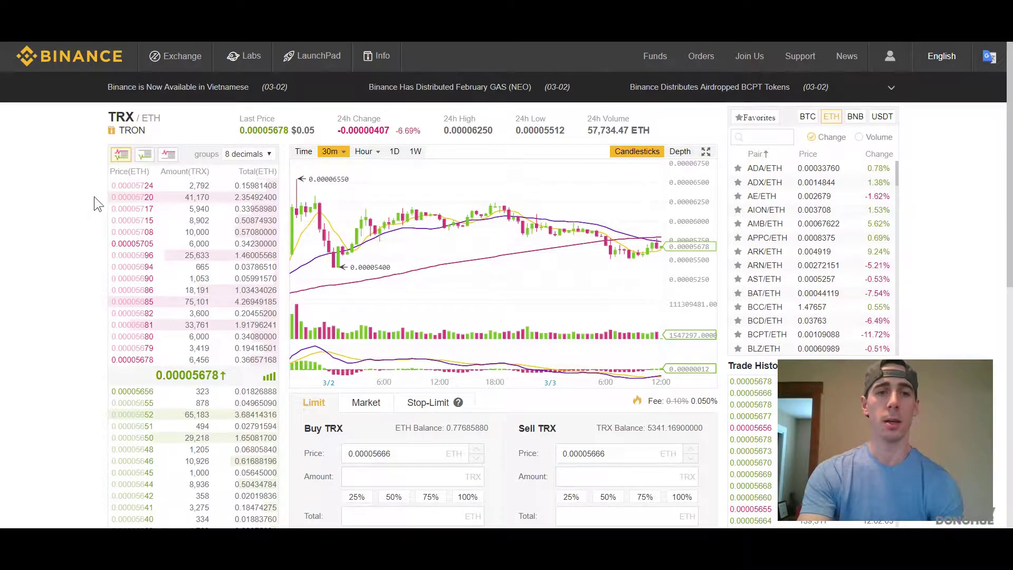
# Step: Examine the TRX/ETH page's order book, price chart, buy and sell forms and trade history
pyautogui.scroll(-1, 92, 200)
pyautogui.scroll(-1, 91, 203)
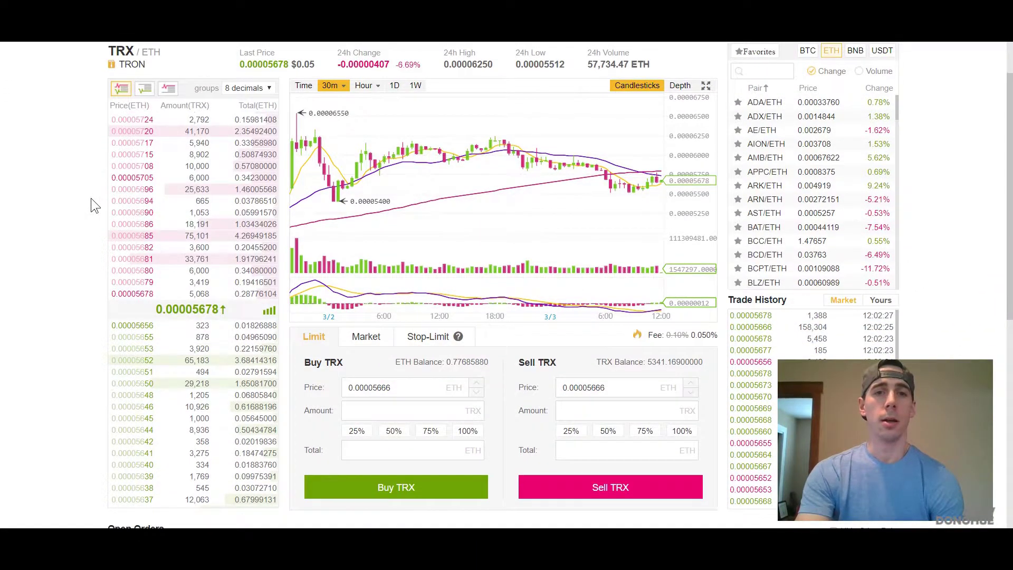
pyautogui.scroll(-1, 91, 198)
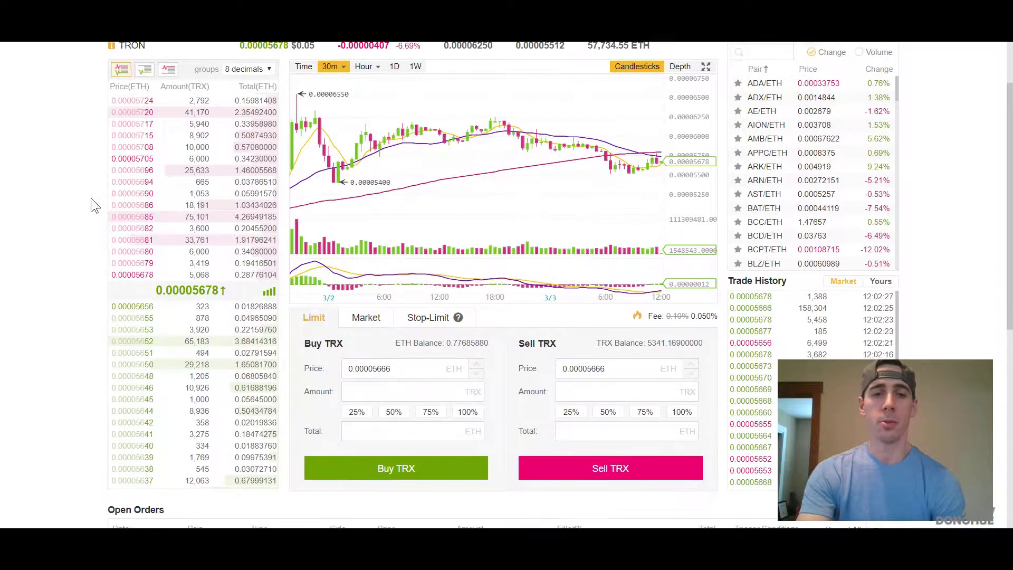
pyautogui.scroll(1, 91, 198)
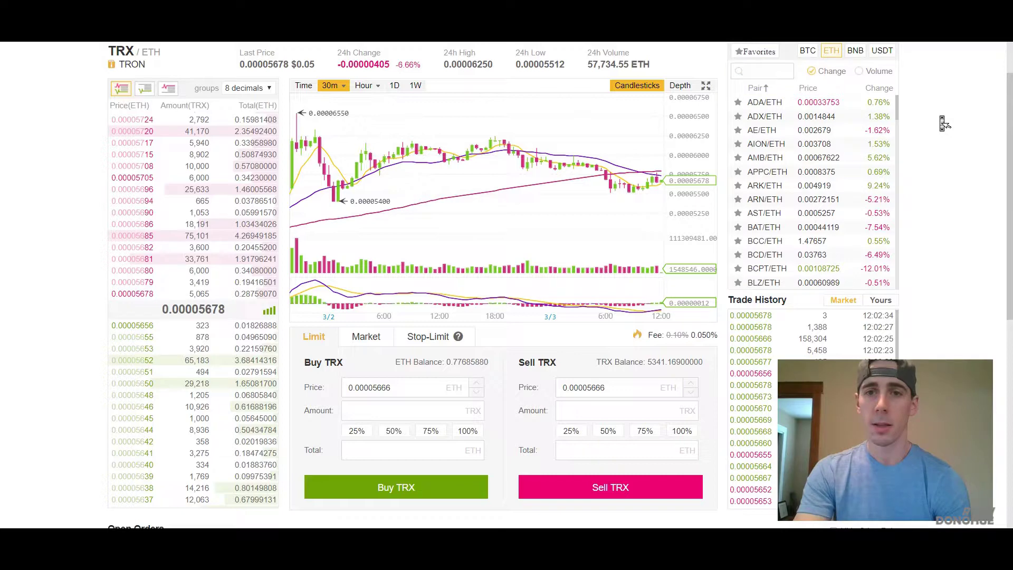
# Step: Fill the TRX/ETH limit order price with the last traded price of 0.00005674 ETH
pyautogui.scroll(-3, 944, 122)
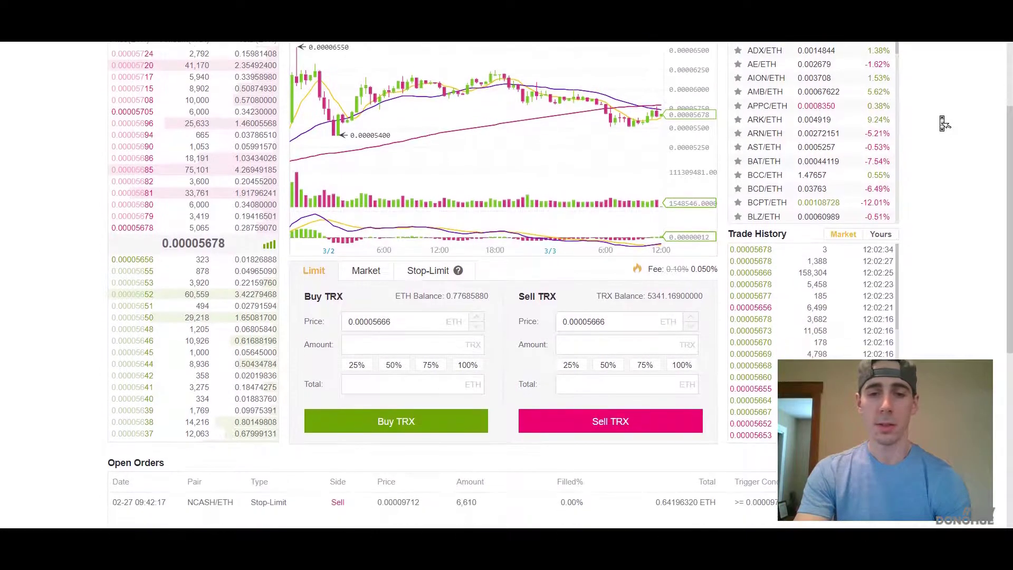
pyautogui.scroll(2, 944, 123)
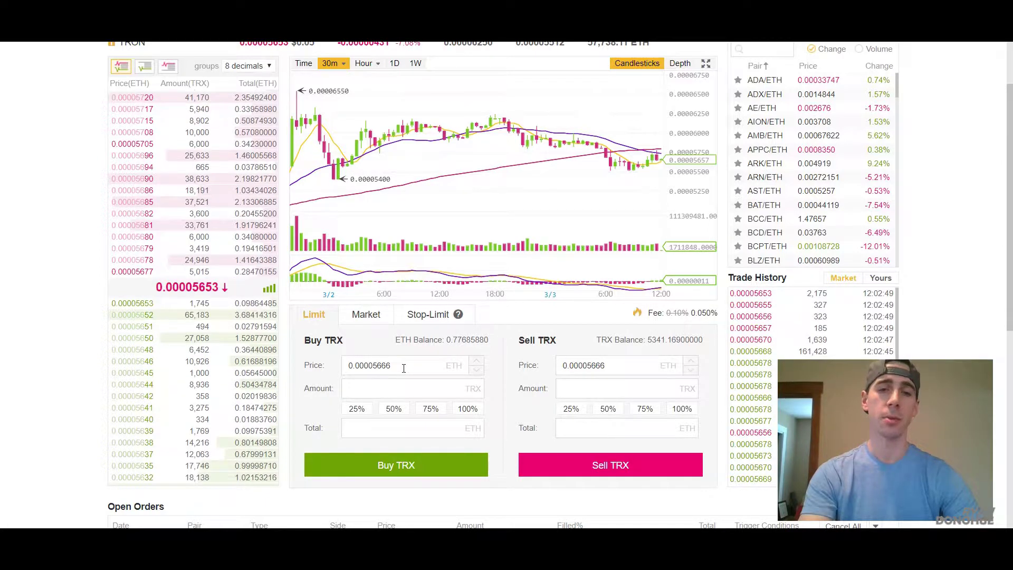
pyautogui.moveTo(391, 366); pyautogui.dragTo(348, 365)
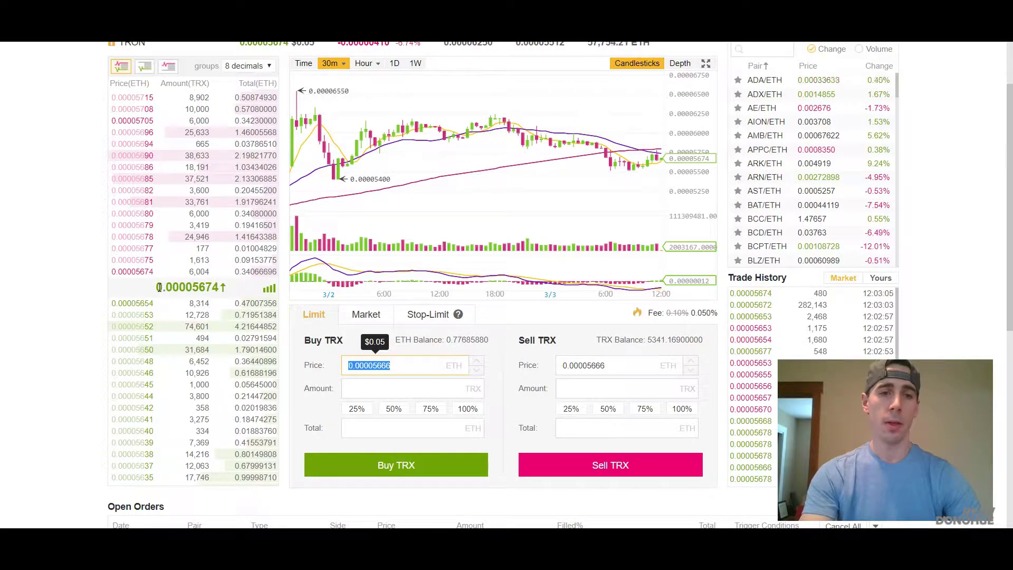
pyautogui.moveTo(158, 287); pyautogui.dragTo(224, 288)
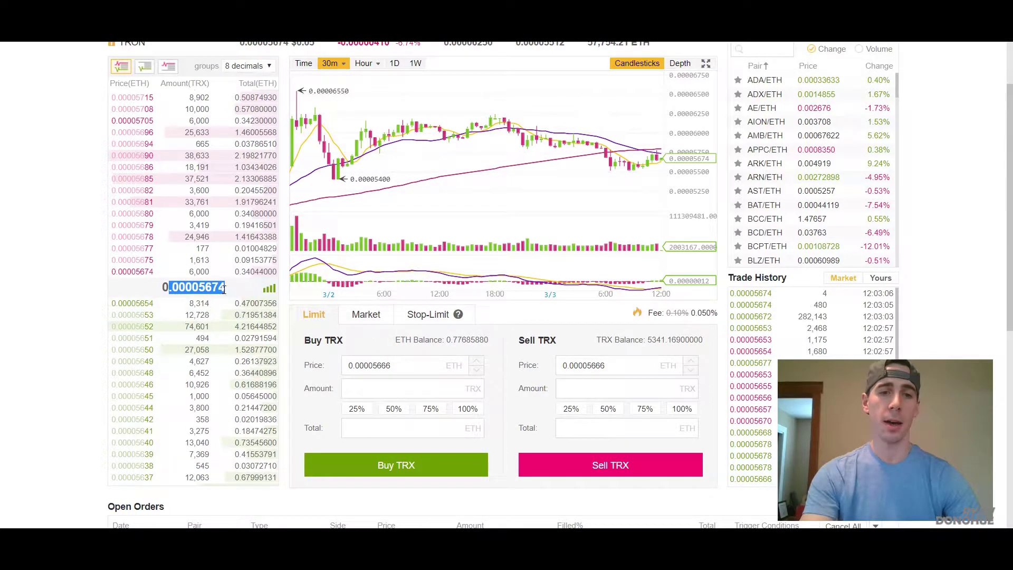
pyautogui.click(191, 286)
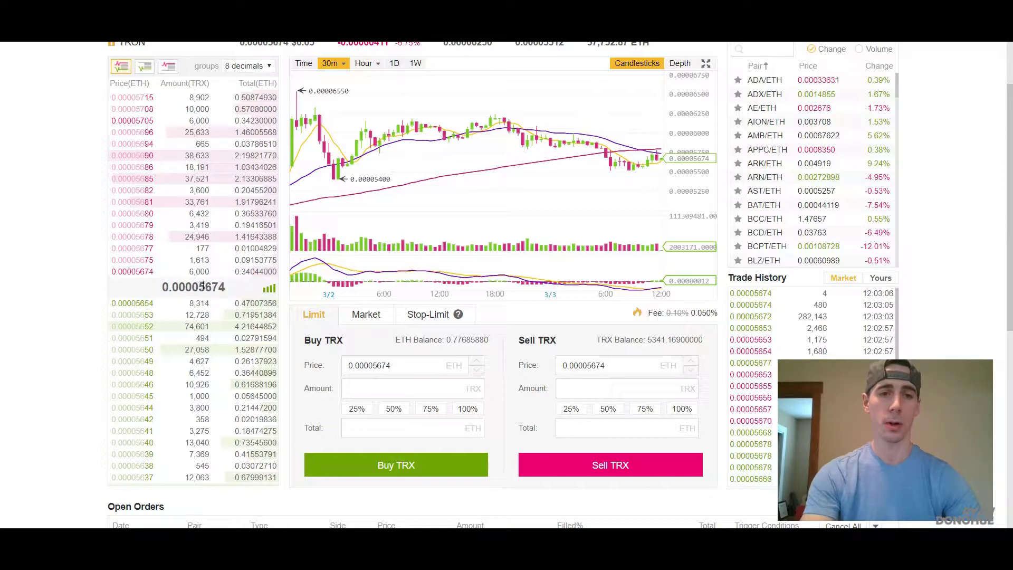
pyautogui.scroll(1, 65, 281)
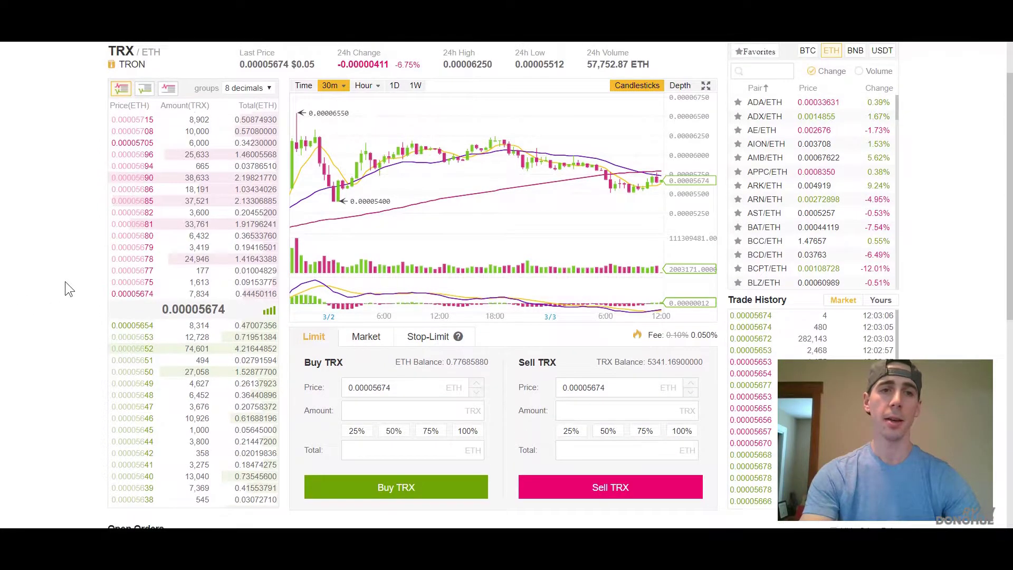
pyautogui.scroll(-1, 65, 281)
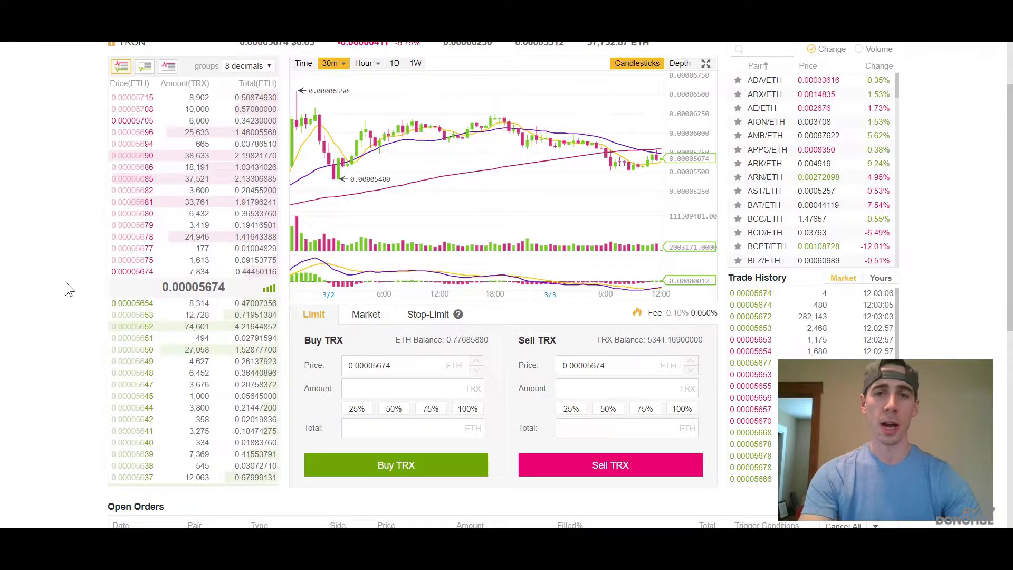
pyautogui.scroll(-1, 65, 280)
pyautogui.scroll(1, 65, 281)
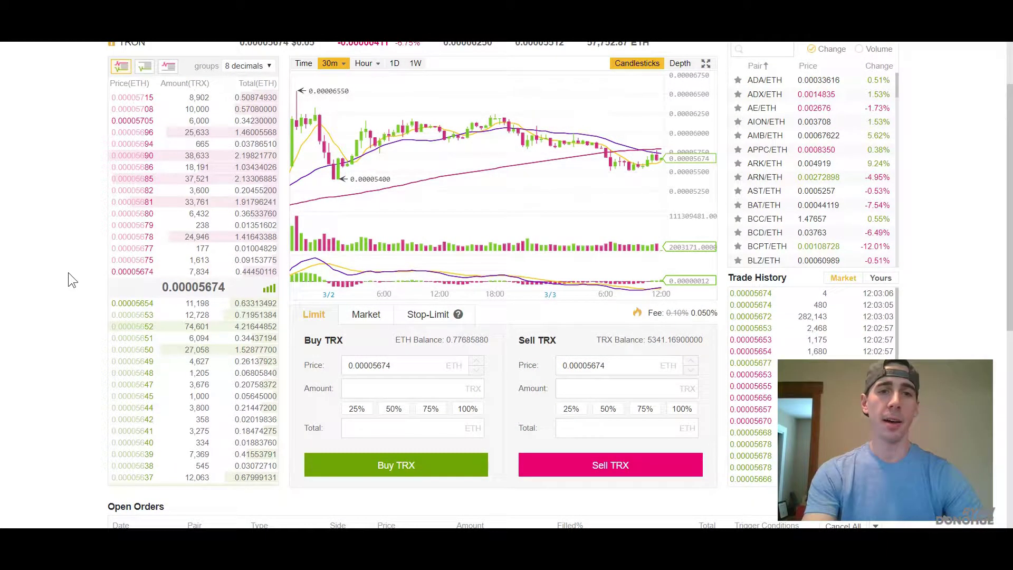
pyautogui.scroll(1, 70, 270)
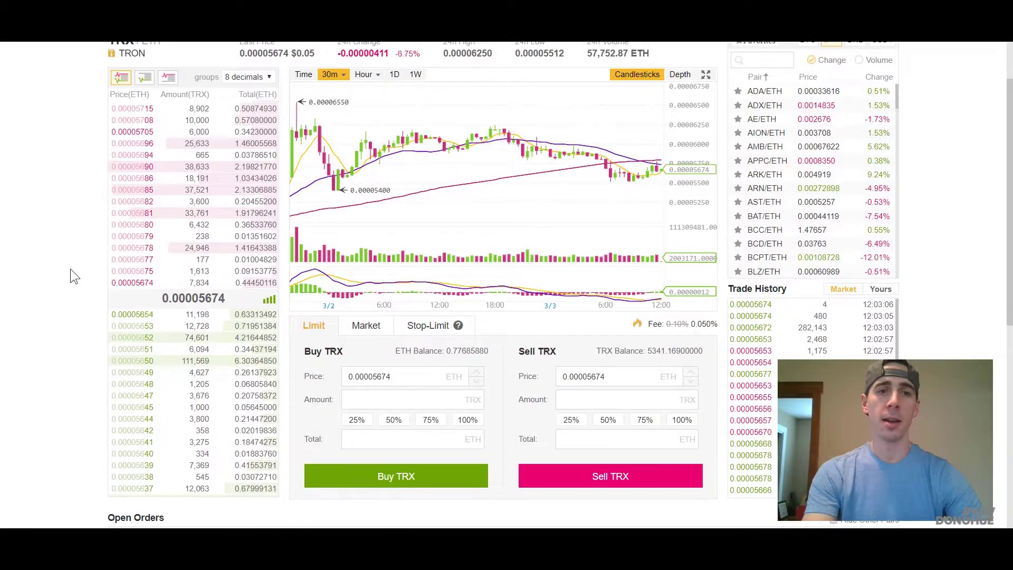
pyautogui.scroll(2, 70, 270)
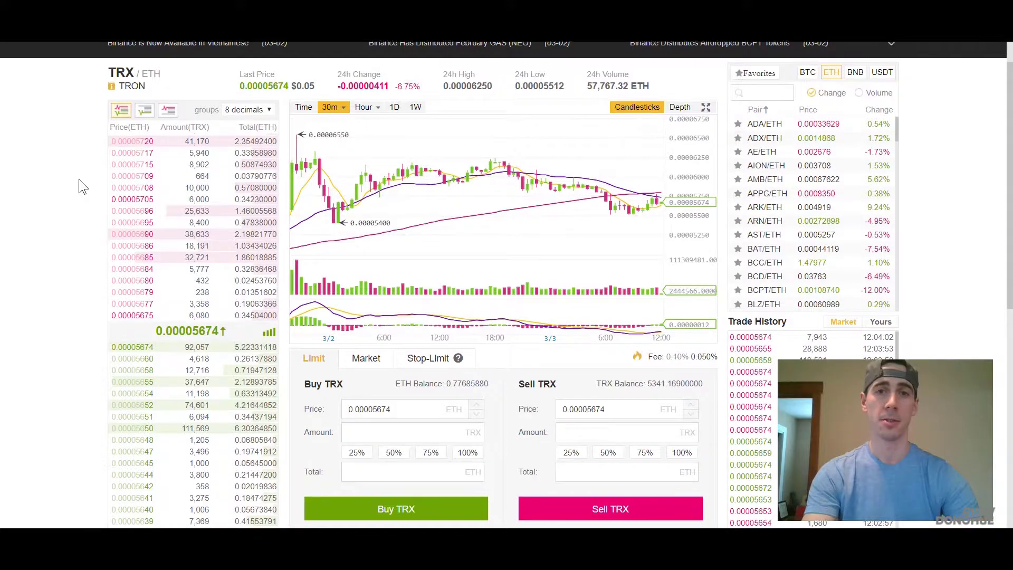
pyautogui.scroll(-1, 78, 179)
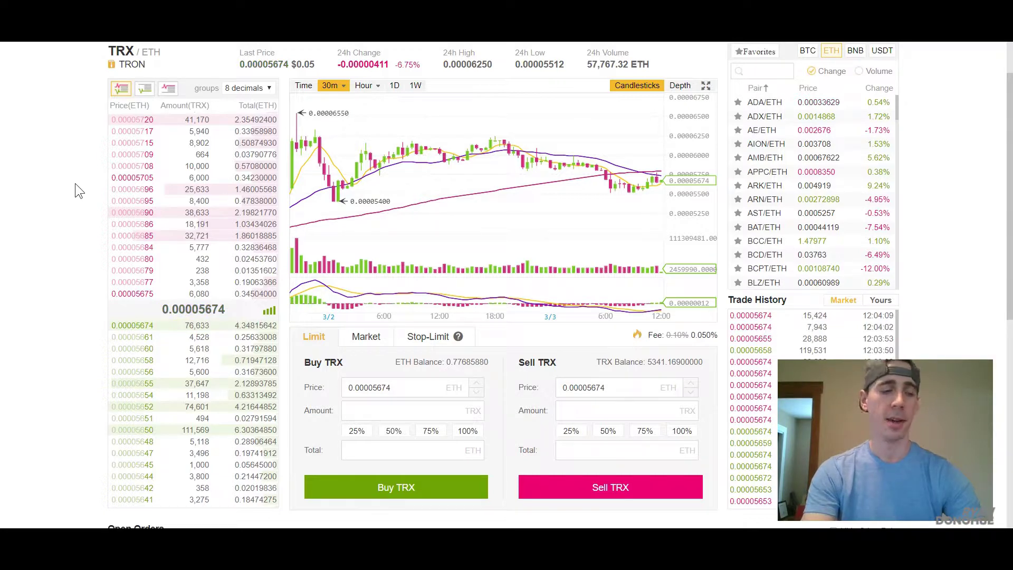
pyautogui.scroll(1, 75, 183)
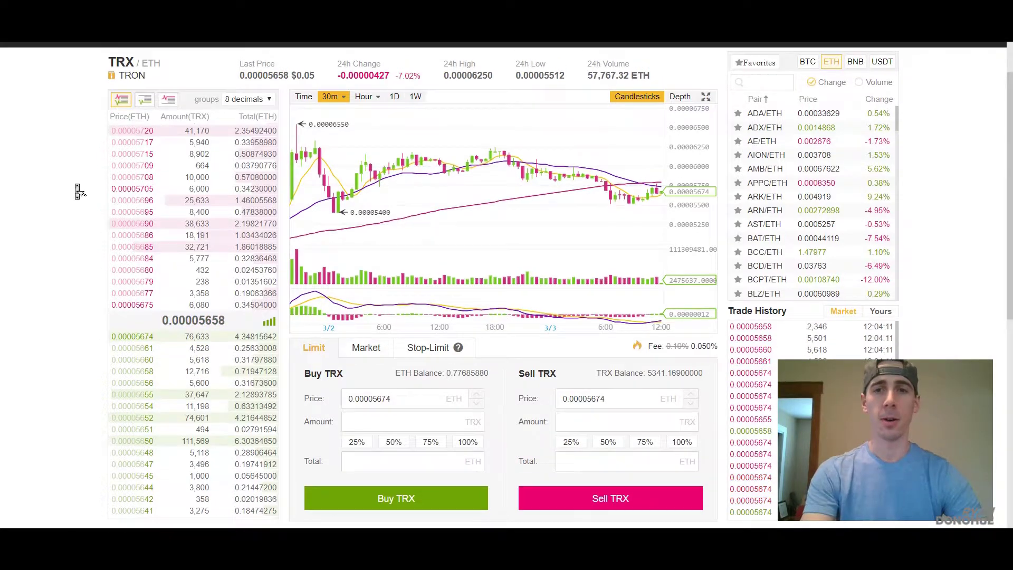
pyautogui.scroll(-1, 78, 191)
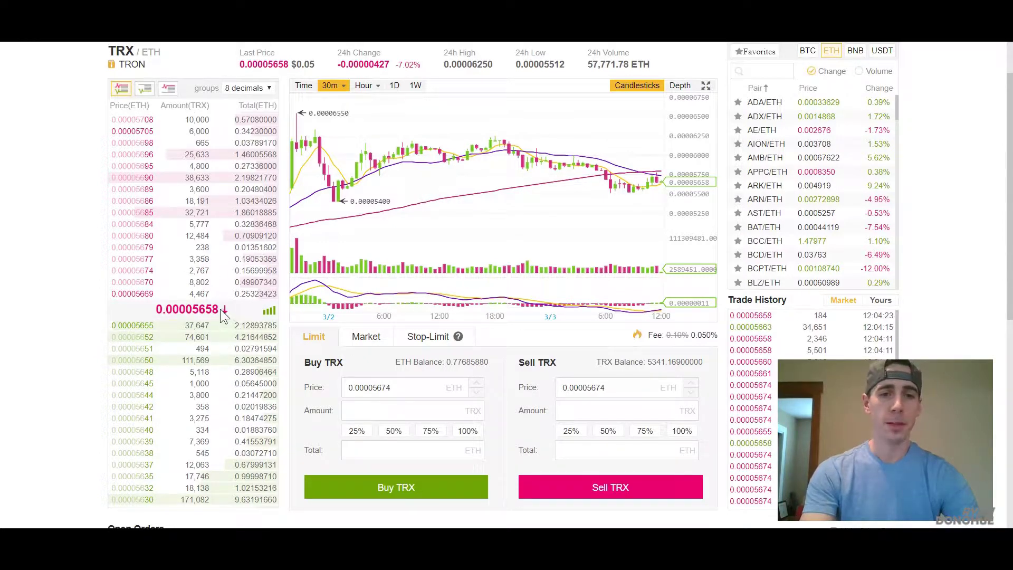
# Step: Update the limit order price to the latest traded price of 0.00005657 ETH and check its dollar equivalent
pyautogui.moveTo(218, 310); pyautogui.dragTo(157, 310)
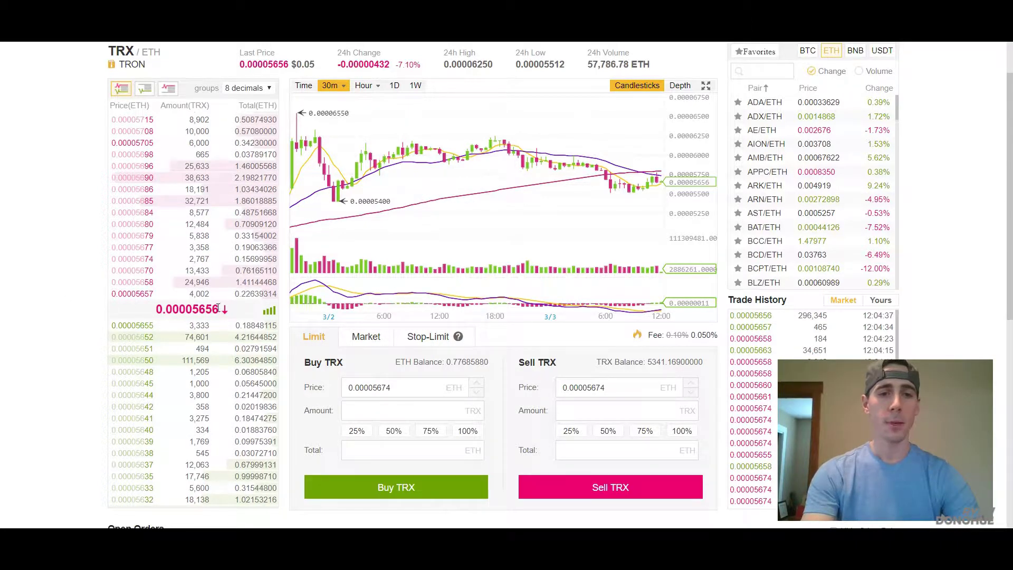
pyautogui.moveTo(195, 300); pyautogui.dragTo(214, 323)
pyautogui.click(66, 288)
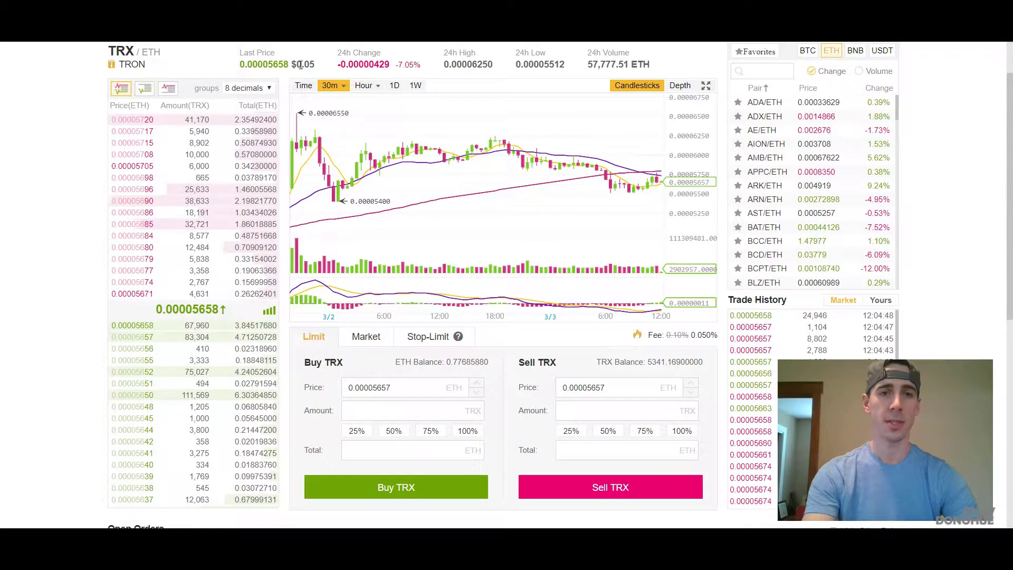
pyautogui.moveTo(314, 65); pyautogui.dragTo(81, 132)
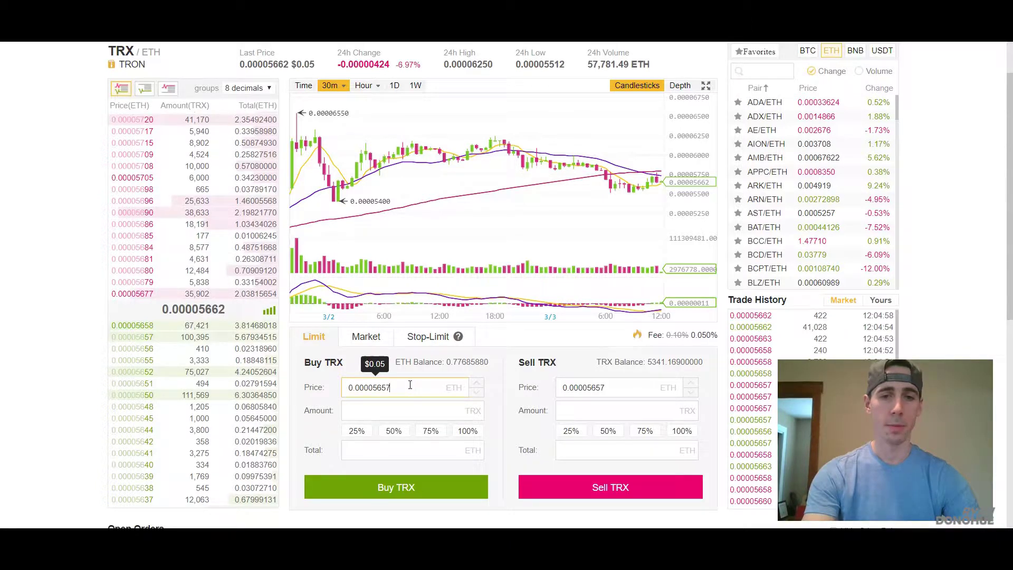
# Step: Clear the Buy TRX limit price and enter 1 ETH as the price instead
pyautogui.moveTo(412, 385); pyautogui.dragTo(347, 389)
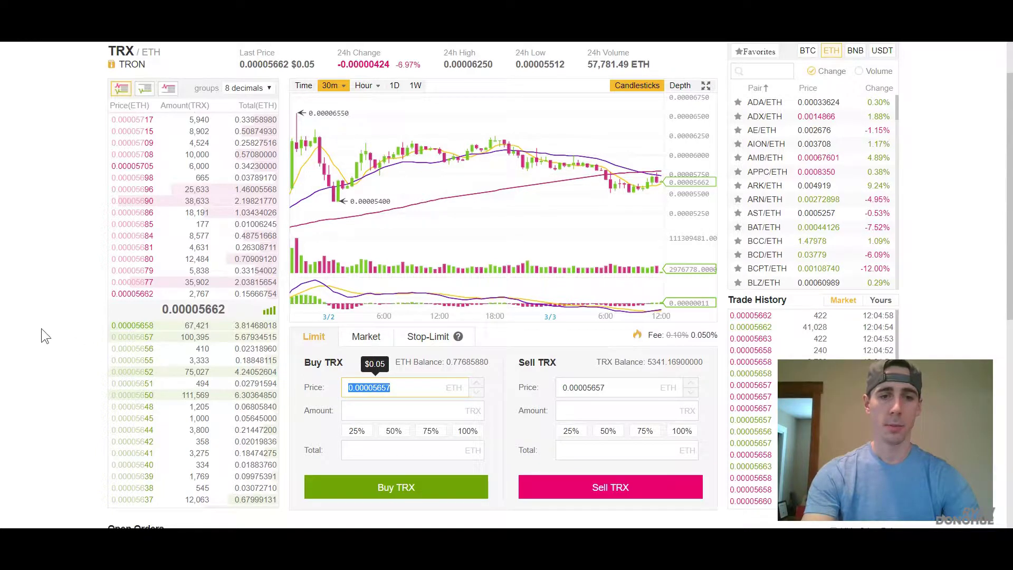
pyautogui.press('BackSpace')
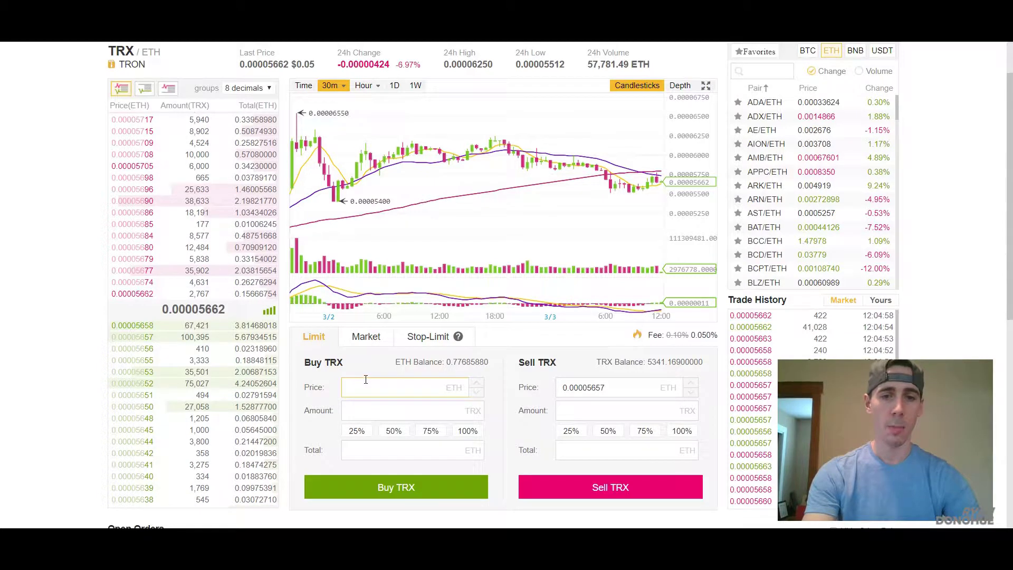
pyautogui.click(391, 414)
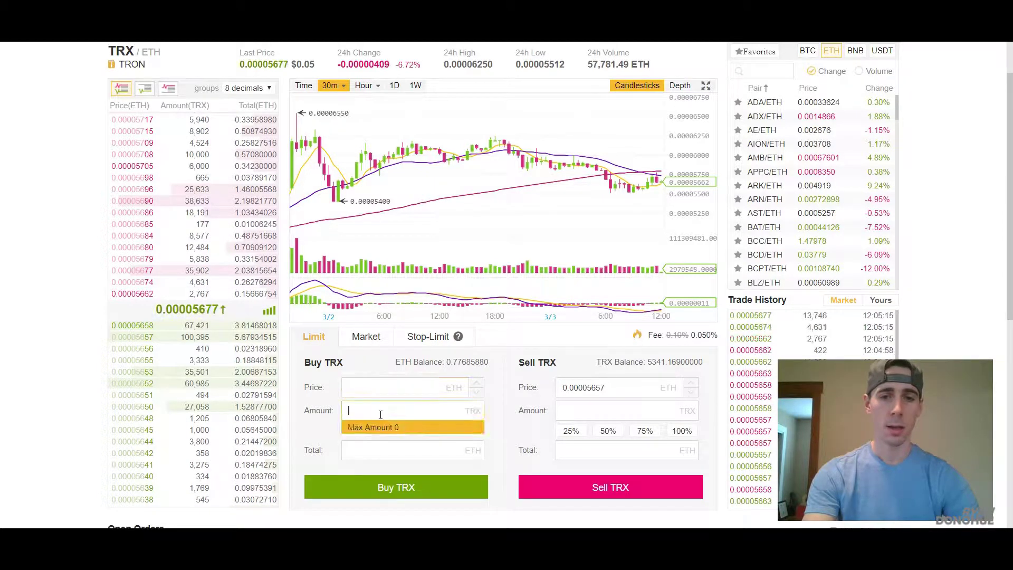
pyautogui.click(387, 391)
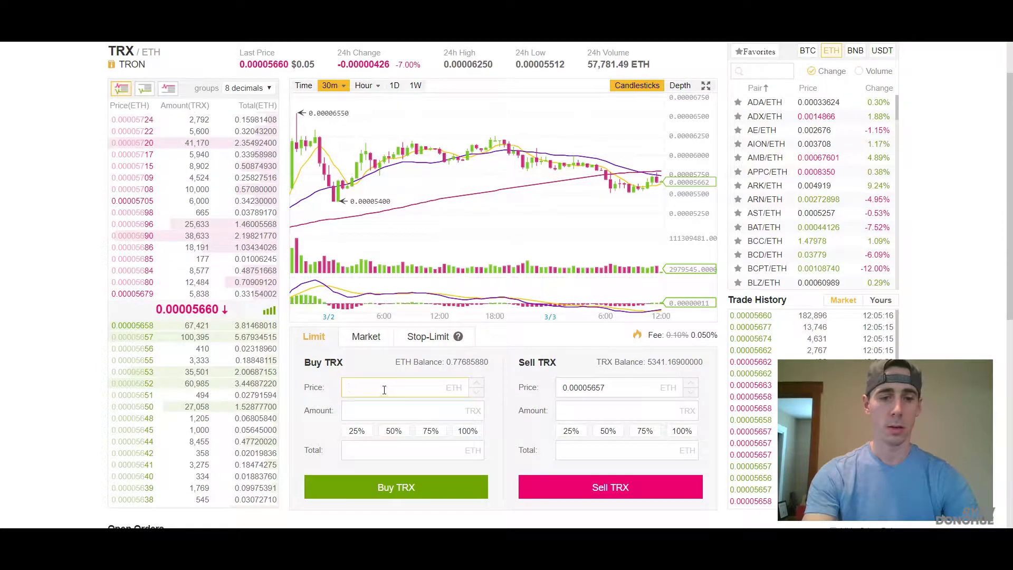
pyautogui.write('1')
pyautogui.click(385, 405)
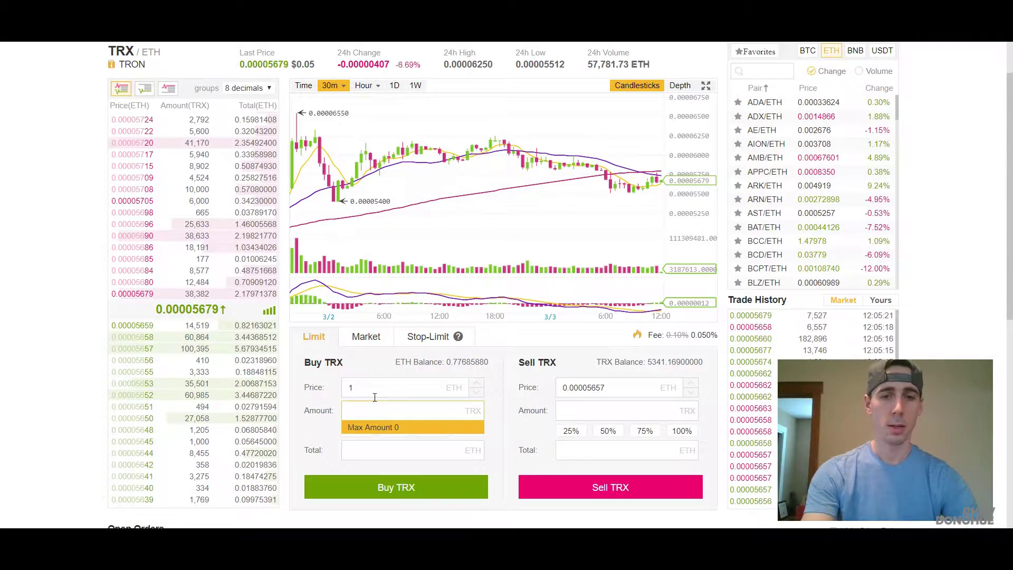
# Step: Set the limit order price to the last traded price of 0.00005679 ETH and review the buy form's price and amount fields
pyautogui.click(172, 307)
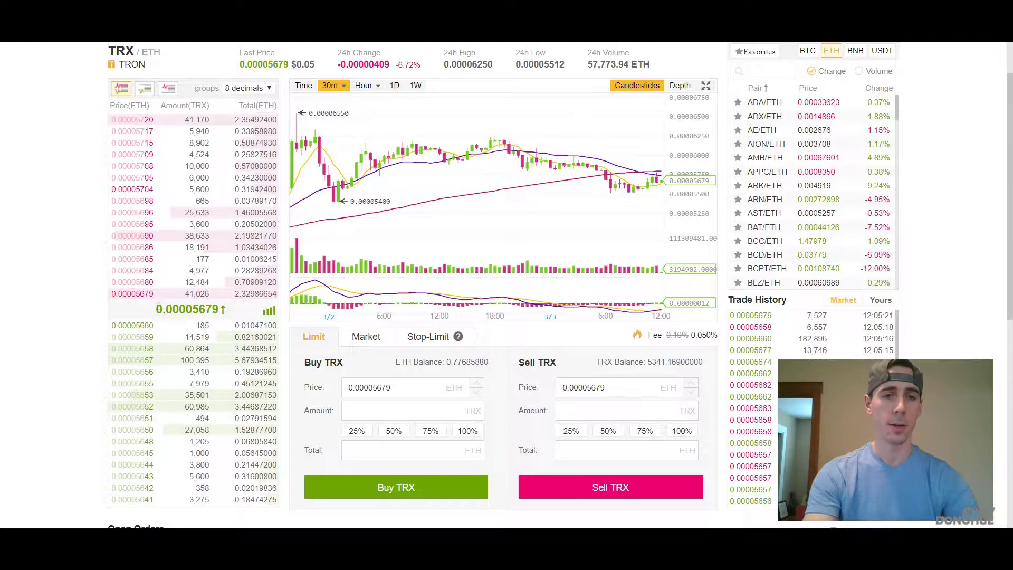
pyautogui.moveTo(154, 306); pyautogui.dragTo(210, 326)
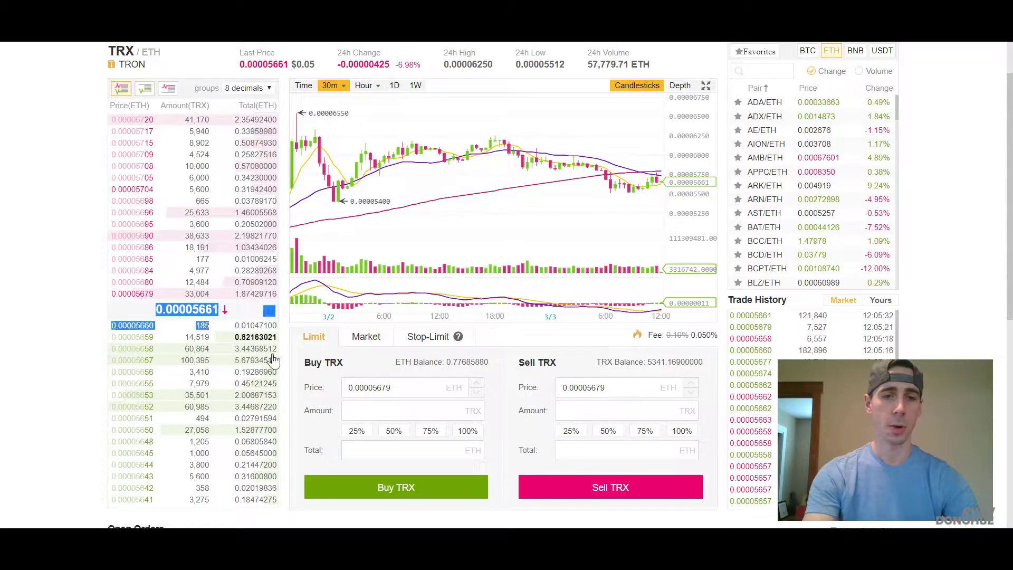
pyautogui.click(408, 387)
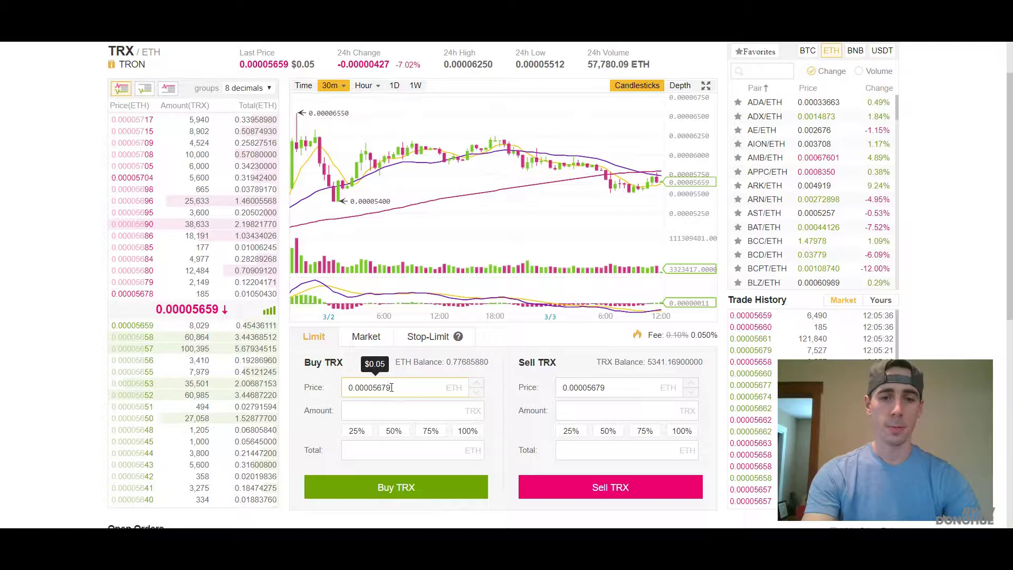
pyautogui.moveTo(394, 388); pyautogui.dragTo(347, 385)
pyautogui.click(421, 386)
pyautogui.moveTo(389, 389)
pyautogui.mouseDown()
pyautogui.moveTo(376, 390)
pyautogui.moveTo(384, 386)
pyautogui.mouseUp()
pyautogui.click(394, 410)
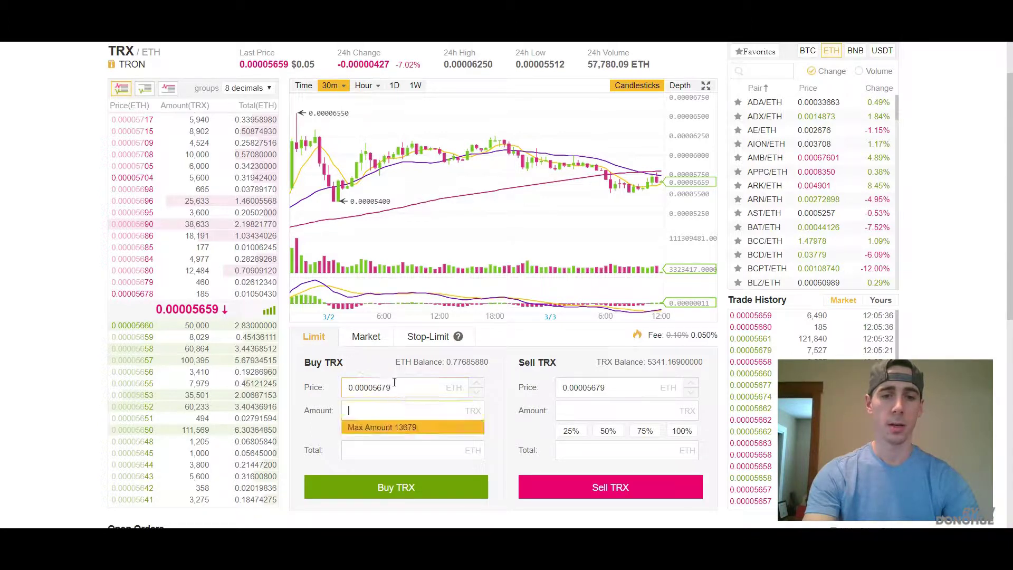
pyautogui.click(390, 388)
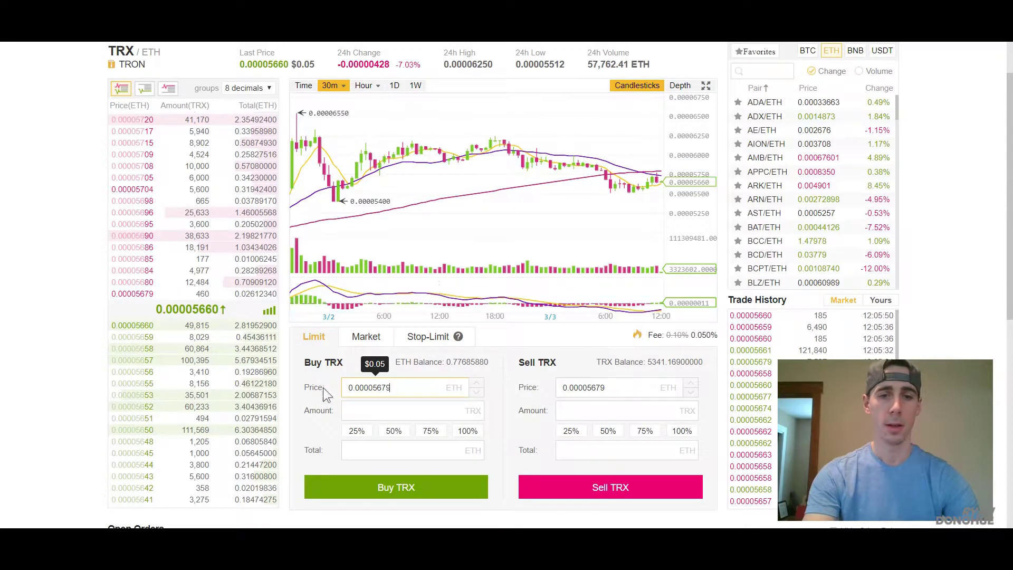
# Step: Enter 1 TRX as the amount in the Buy TRX limit form
pyautogui.click(374, 412)
pyautogui.write('1')
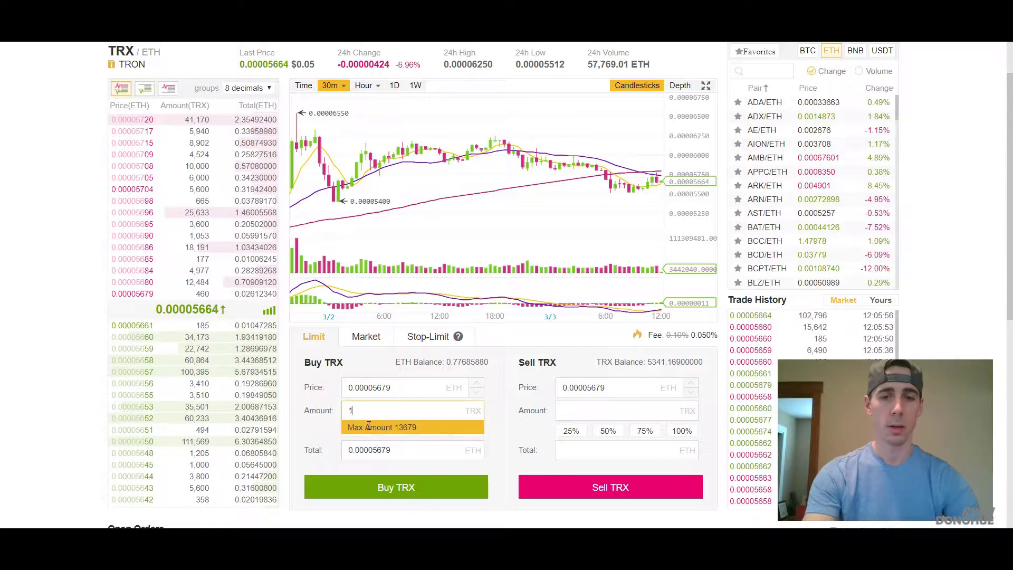
pyautogui.click(402, 429)
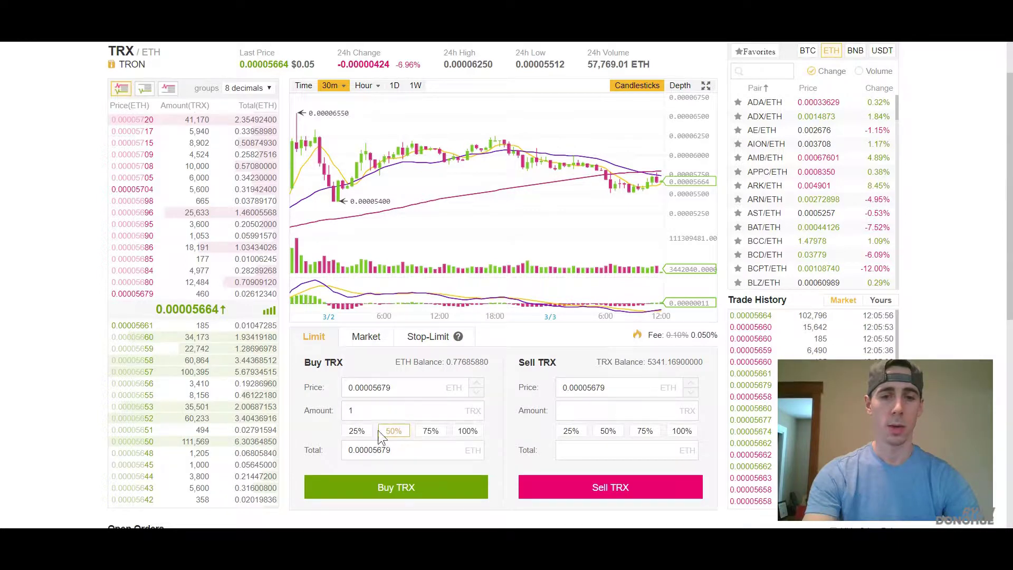
# Step: Clear the buy amount and set it to 100% of the available ETH balance
pyautogui.click(388, 410)
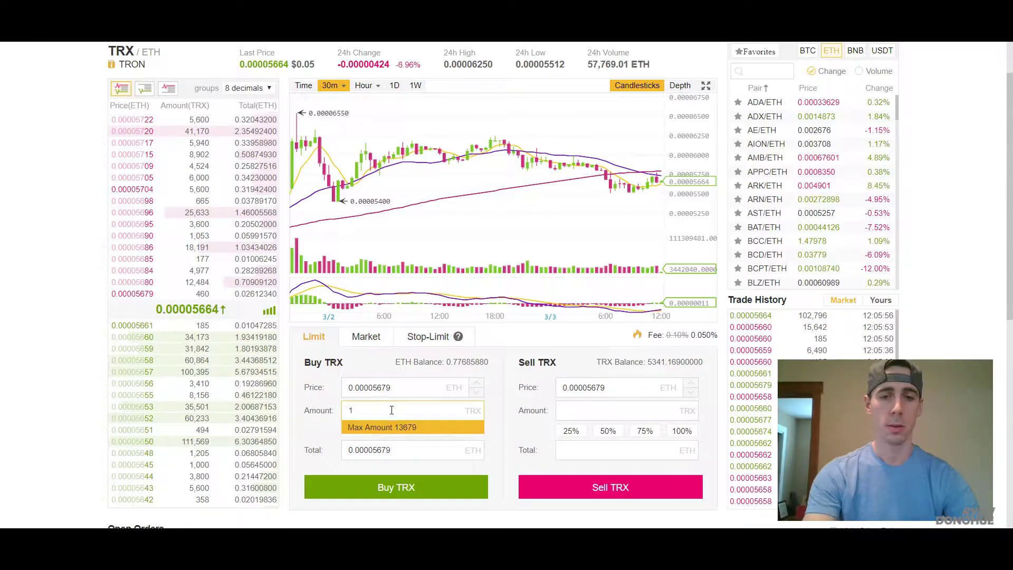
pyautogui.click(396, 406)
pyautogui.press('BackSpace')
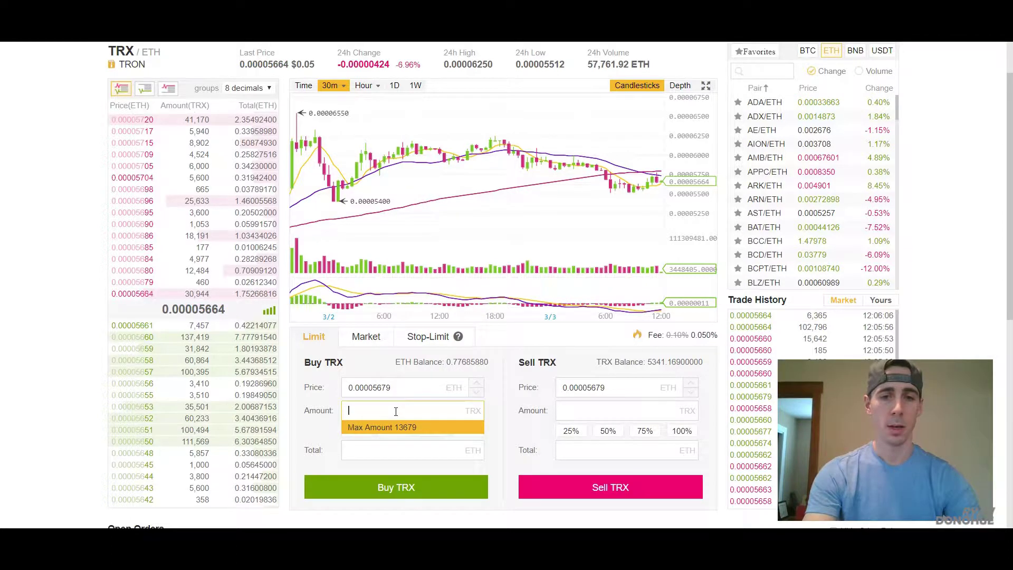
pyautogui.click(450, 451)
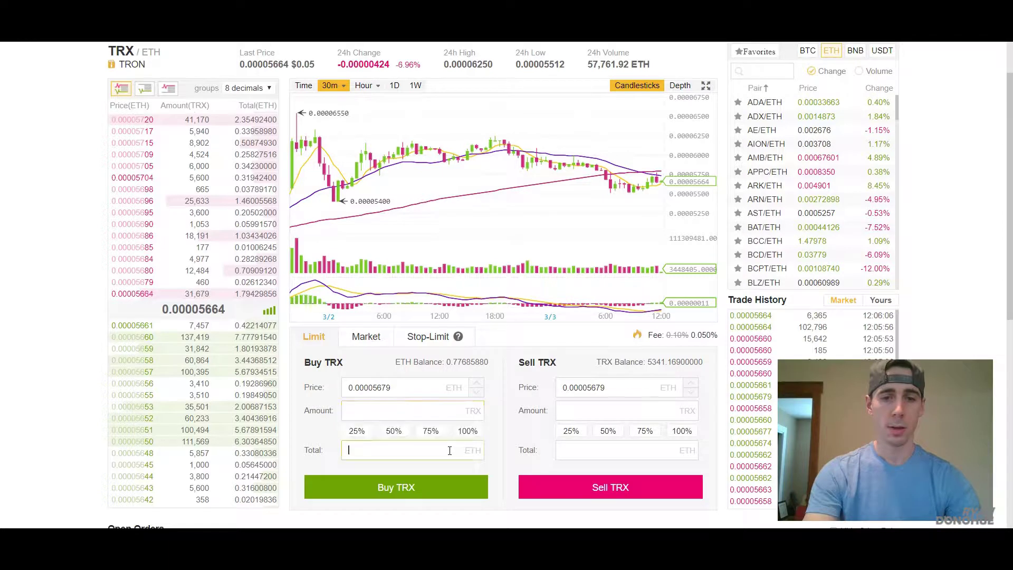
pyautogui.click(472, 432)
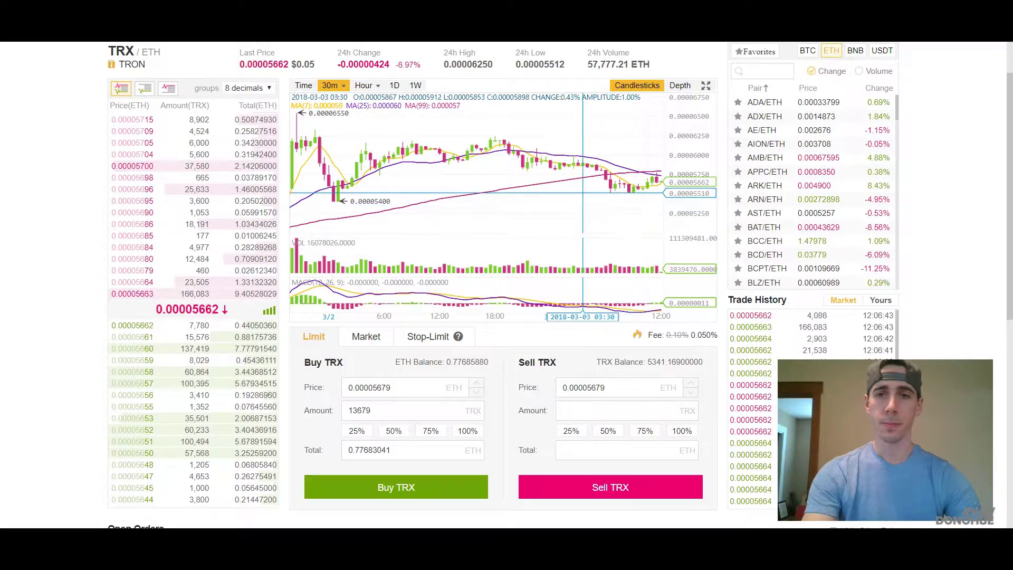
# Step: Switch the order form to a Market order and select the Buy TRX amount for entry
pyautogui.scroll(1, 138, 222)
pyautogui.scroll(-1, 84, 235)
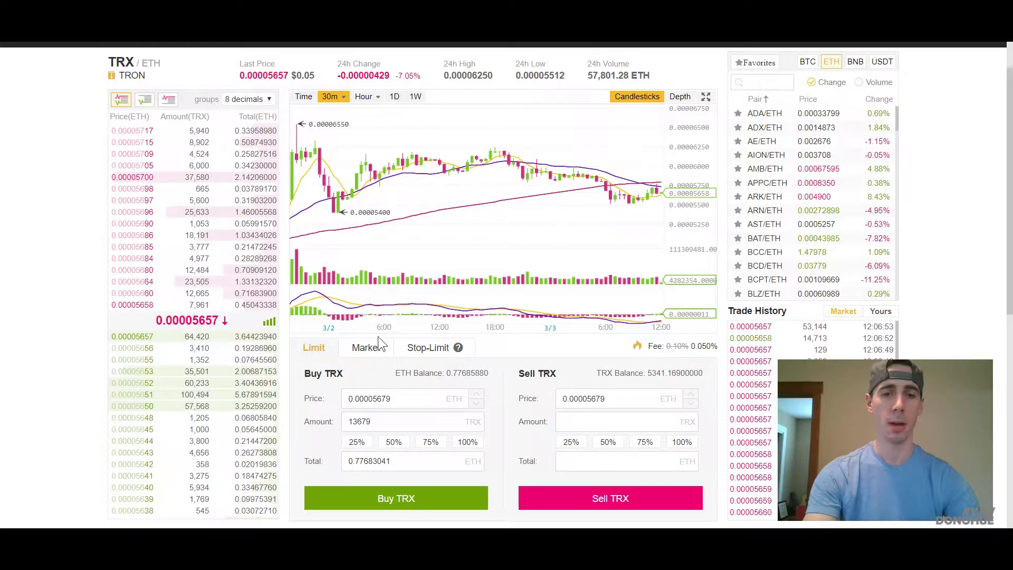
pyautogui.click(368, 349)
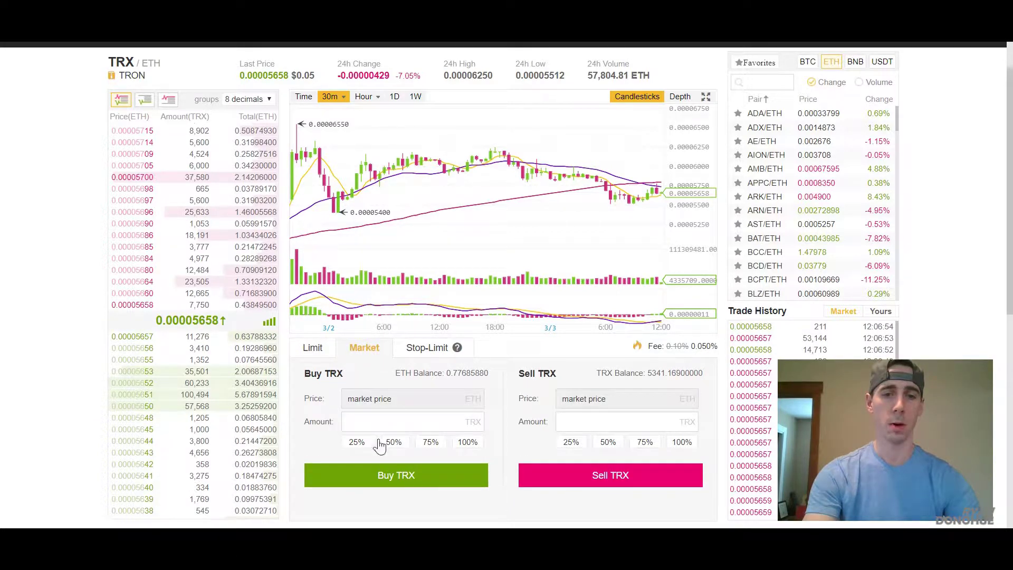
pyautogui.click(403, 423)
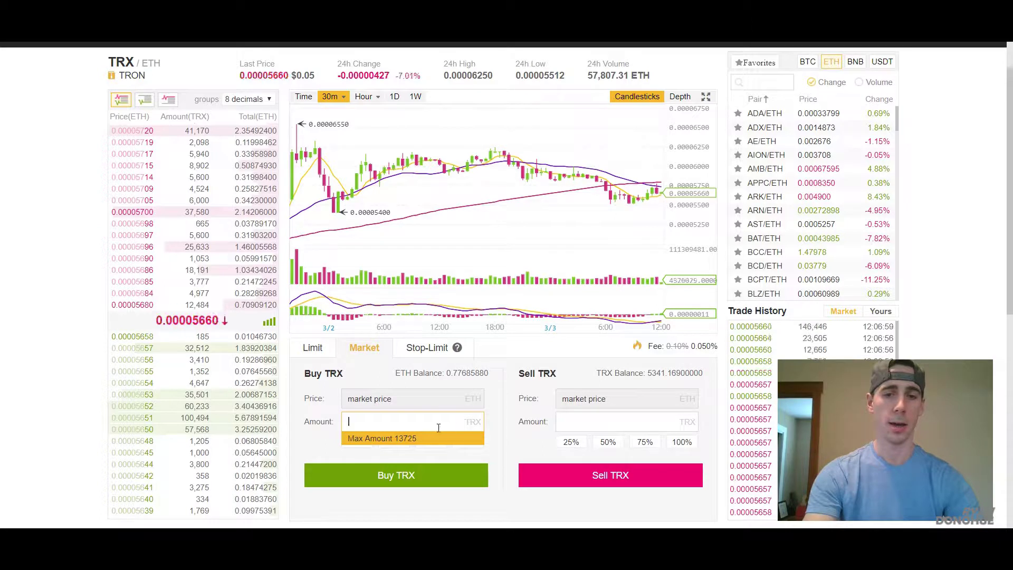
# Step: Switch the TRX/ETH order form to Stop-Limit and go through the Stop, Limit and Amount fields for buying TRX
pyautogui.click(318, 436)
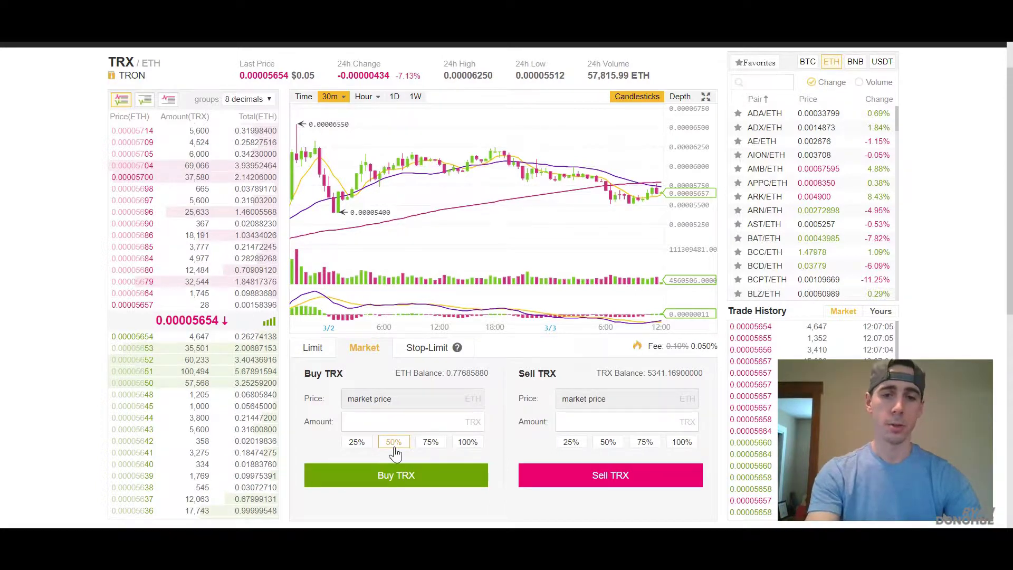
pyautogui.click(312, 351)
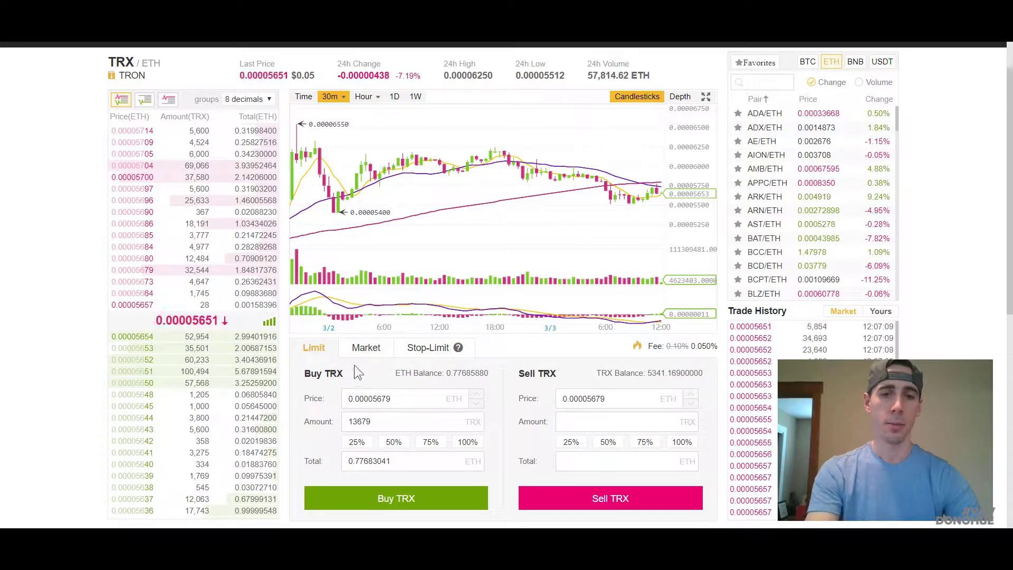
pyautogui.click(425, 355)
pyautogui.scroll(-1, 422, 360)
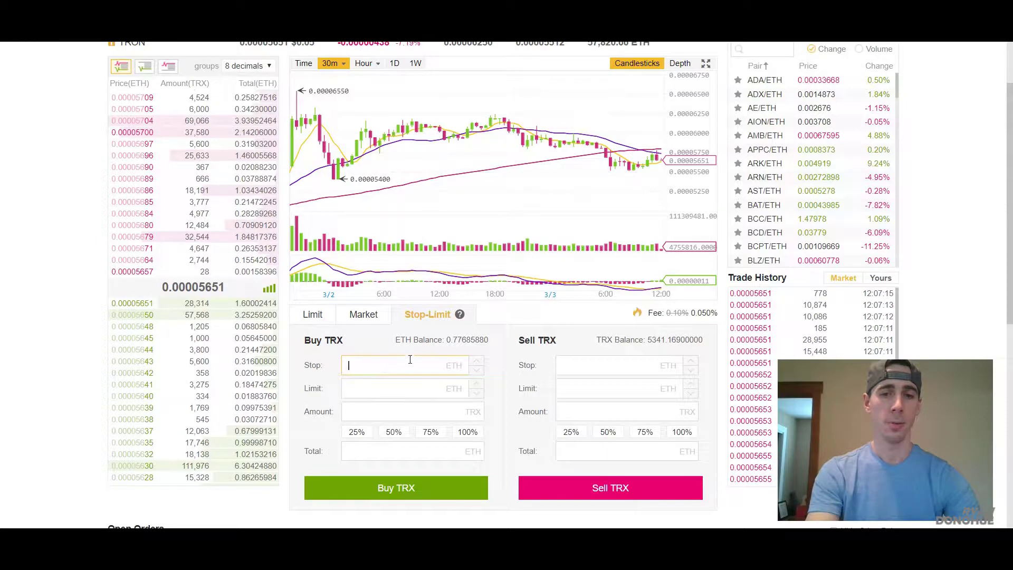
pyautogui.click(418, 390)
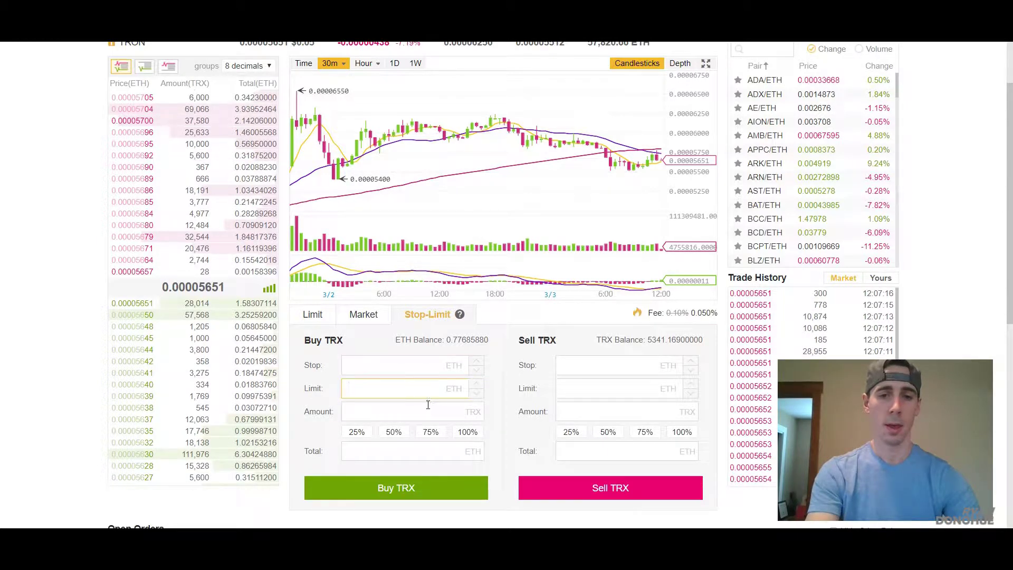
pyautogui.click(428, 408)
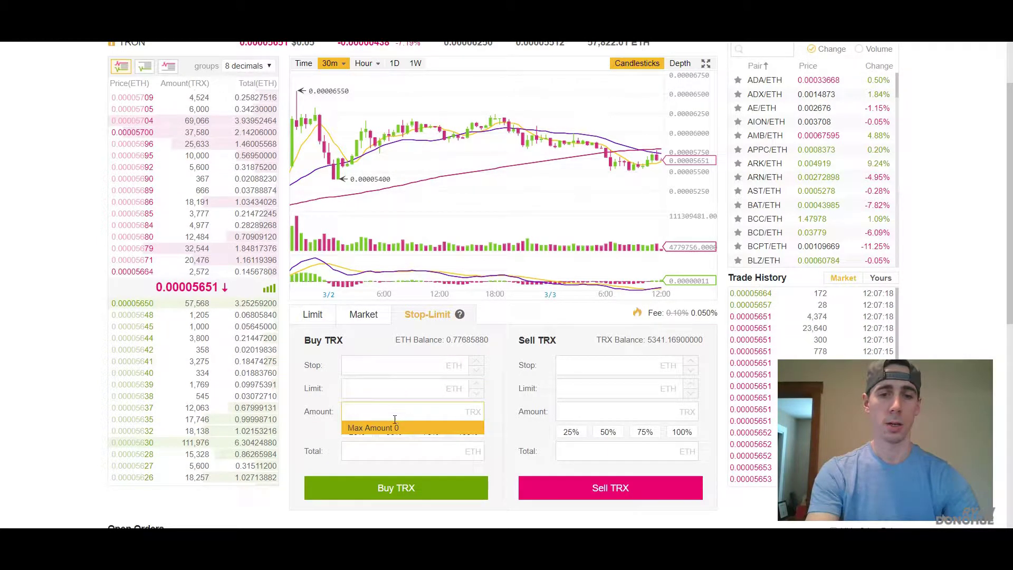
# Step: Return the order form to Limit and reopen the exchange in its Basic view
pyautogui.click(311, 315)
pyautogui.click(379, 388)
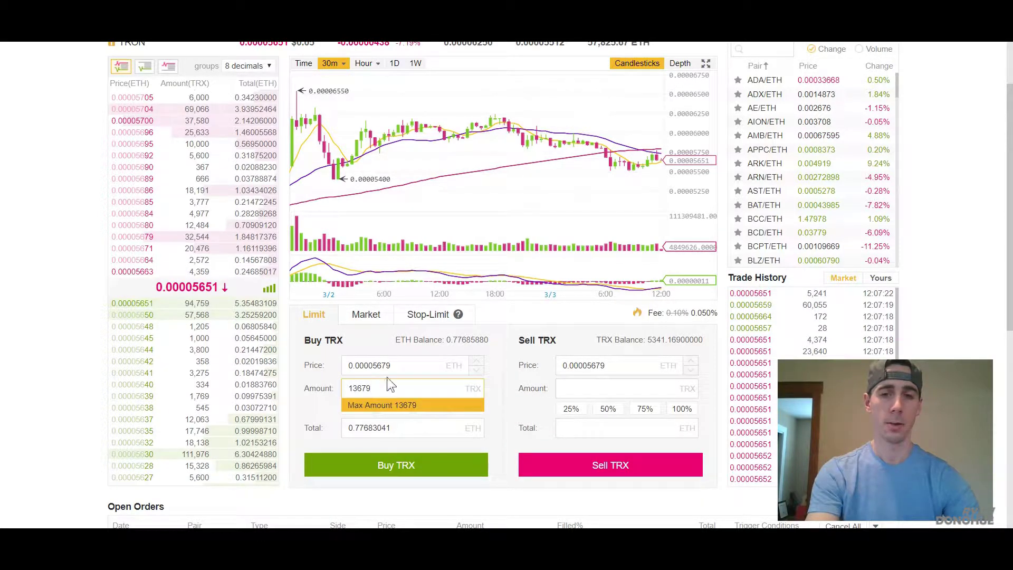
pyautogui.scroll(1, 509, 378)
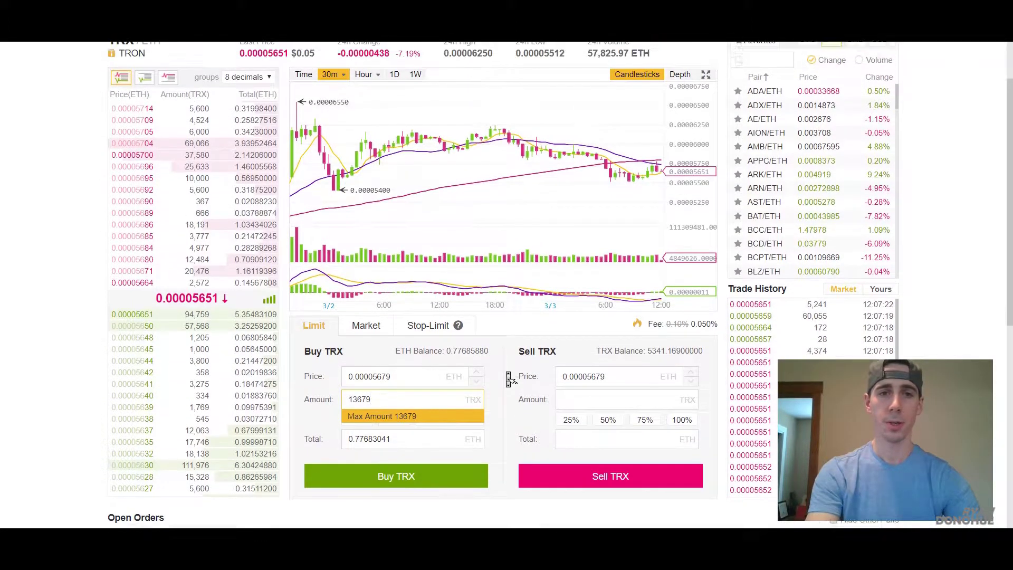
pyautogui.scroll(3, 509, 378)
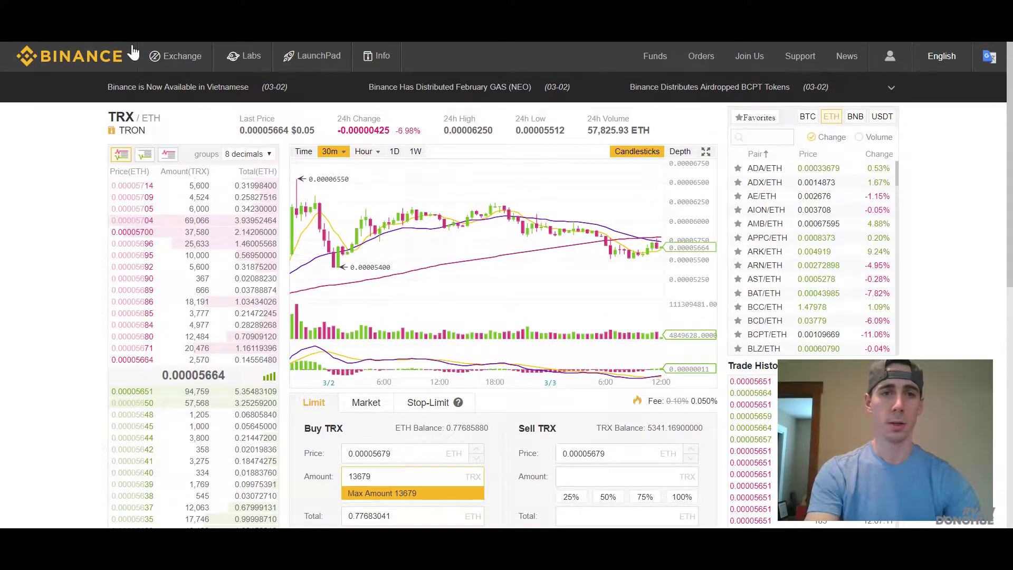
pyautogui.moveTo(154, 54)
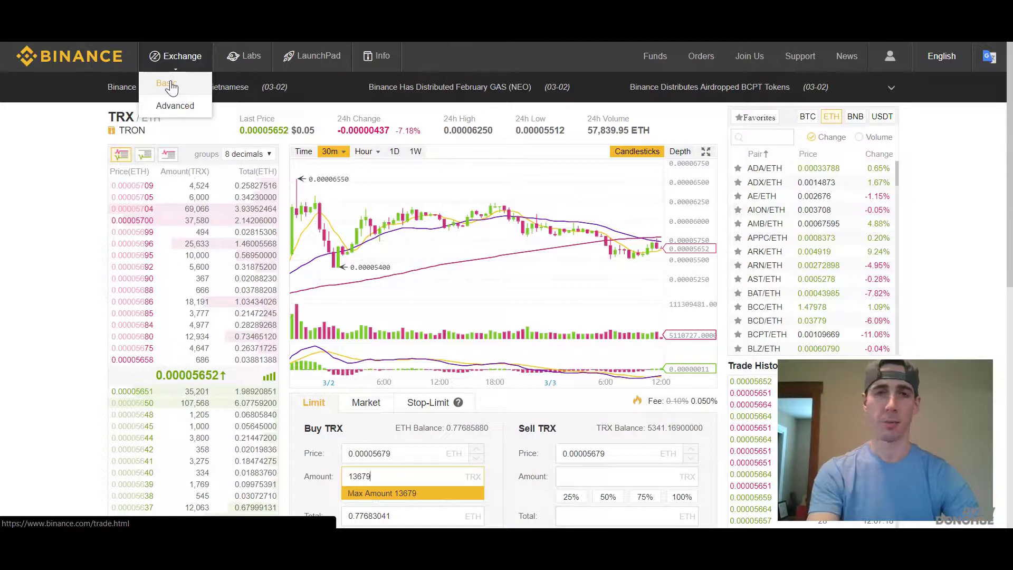
pyautogui.click(172, 87)
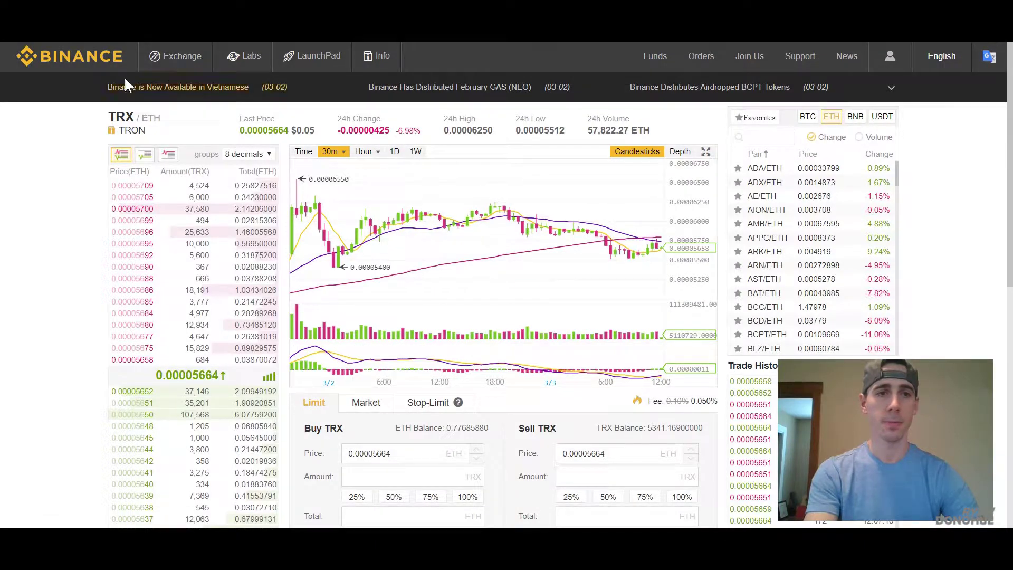
# Step: Go to the Binance home page and look through the BTC Markets pair list
pyautogui.click(89, 57)
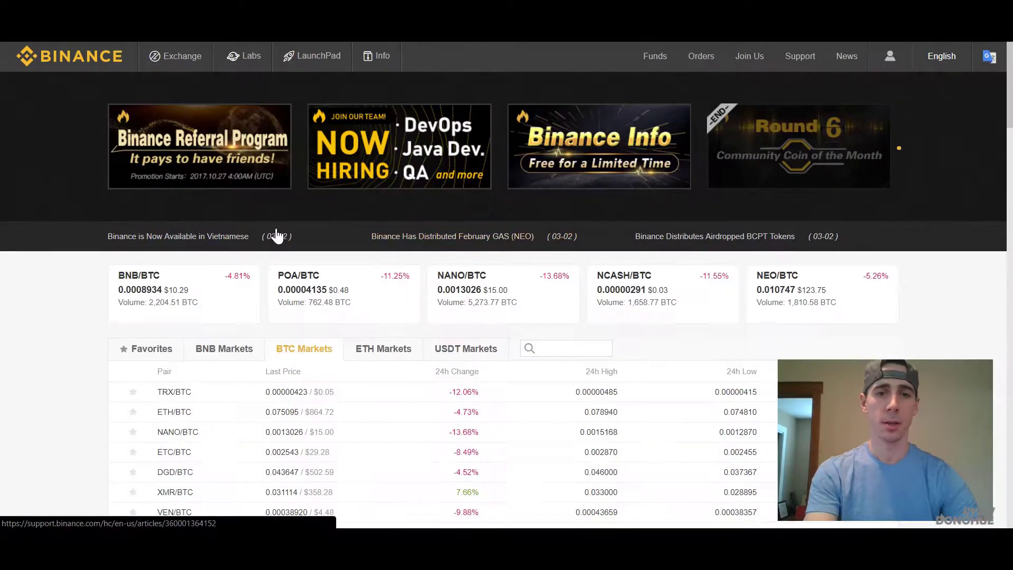
pyautogui.scroll(-1, 73, 255)
pyautogui.scroll(-4, 73, 255)
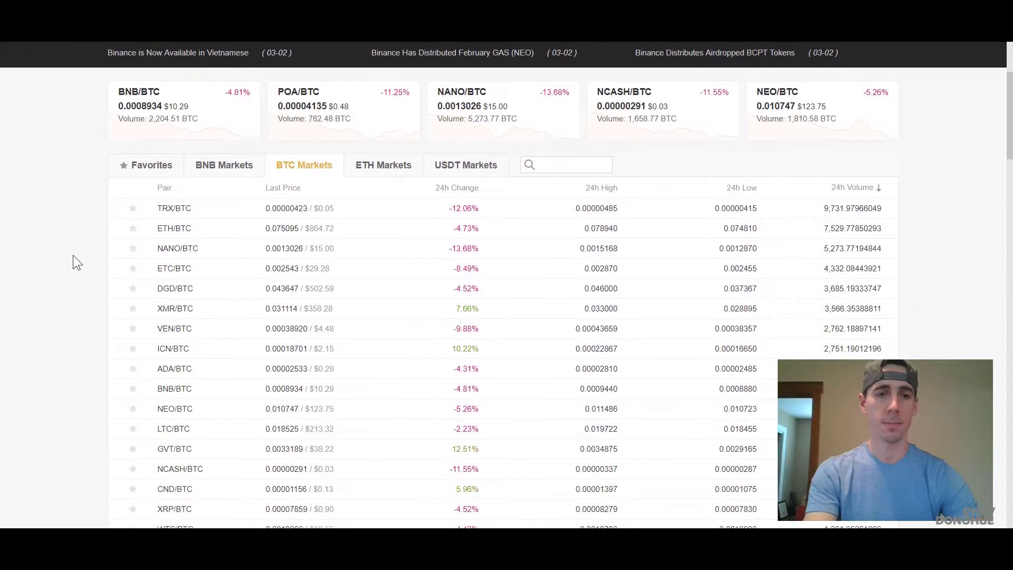
pyautogui.scroll(5, 73, 256)
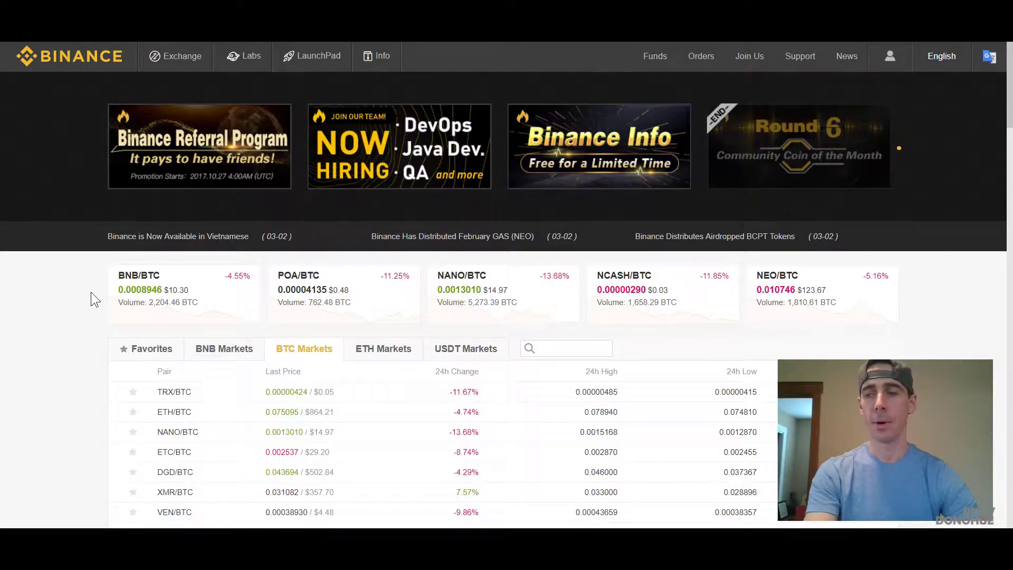
pyautogui.scroll(-1, 66, 287)
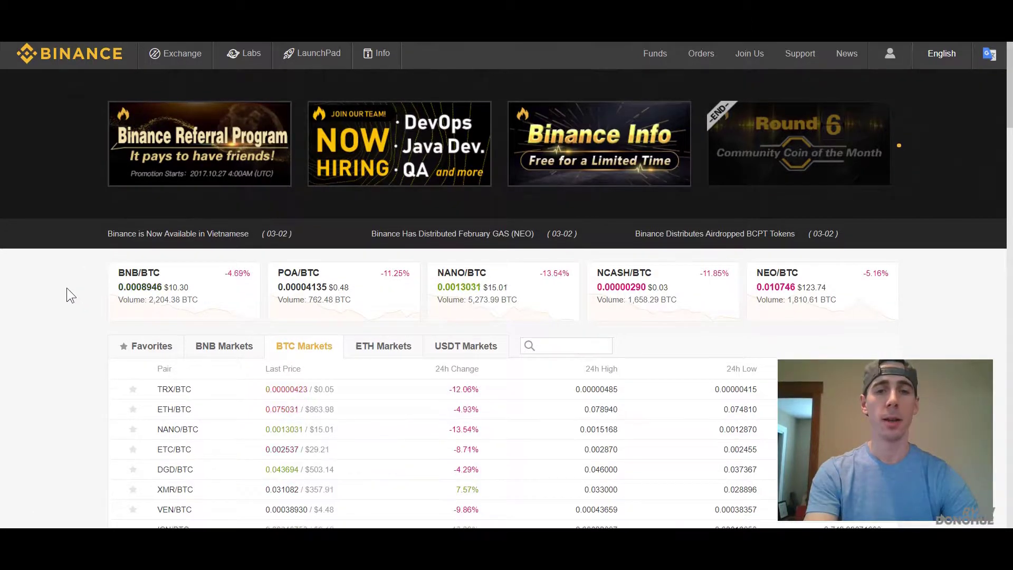
pyautogui.scroll(-5, 67, 288)
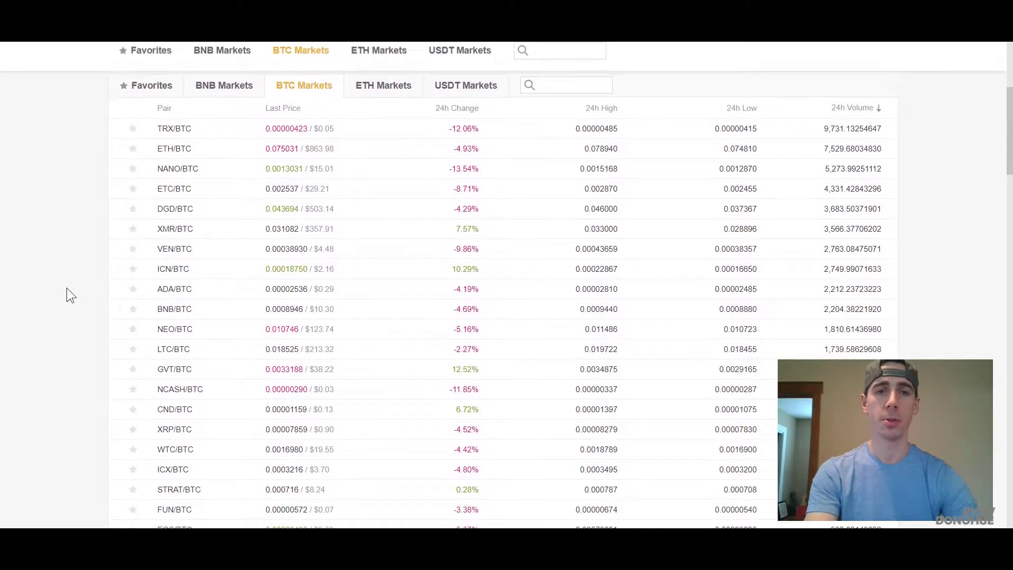
pyautogui.scroll(5, 65, 286)
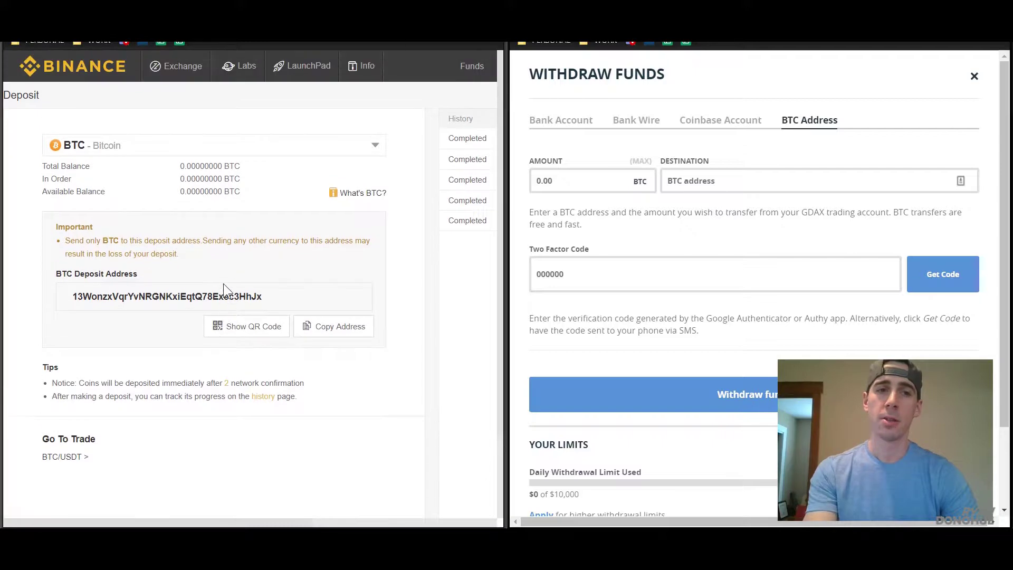
# Step: Examine the Binance BTC deposit page alongside the GDAX form for withdrawing to a BTC address
pyautogui.scroll(-1, 223, 284)
pyautogui.scroll(-1, 223, 283)
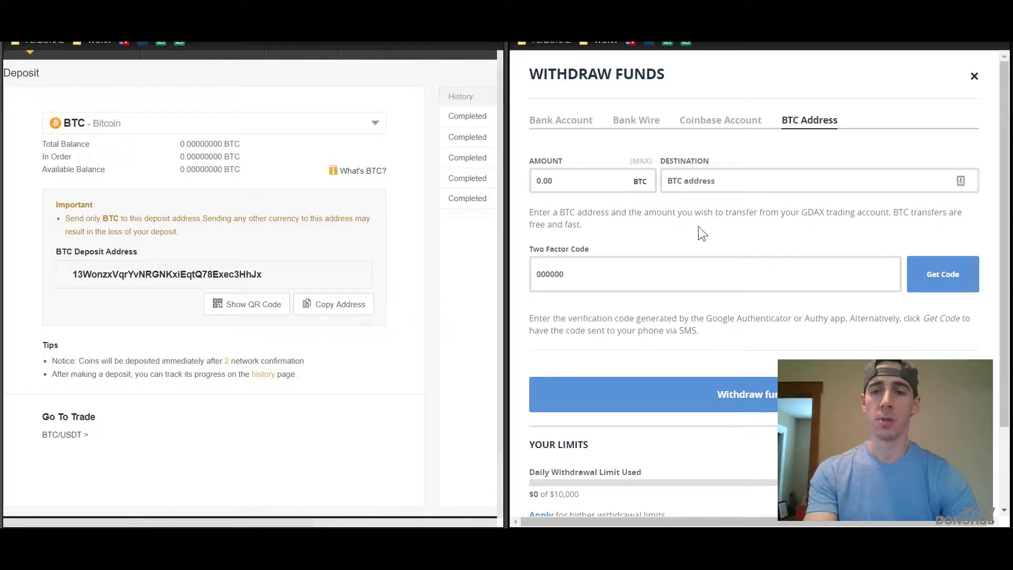
pyautogui.scroll(-1, 699, 228)
pyautogui.scroll(-2, 698, 227)
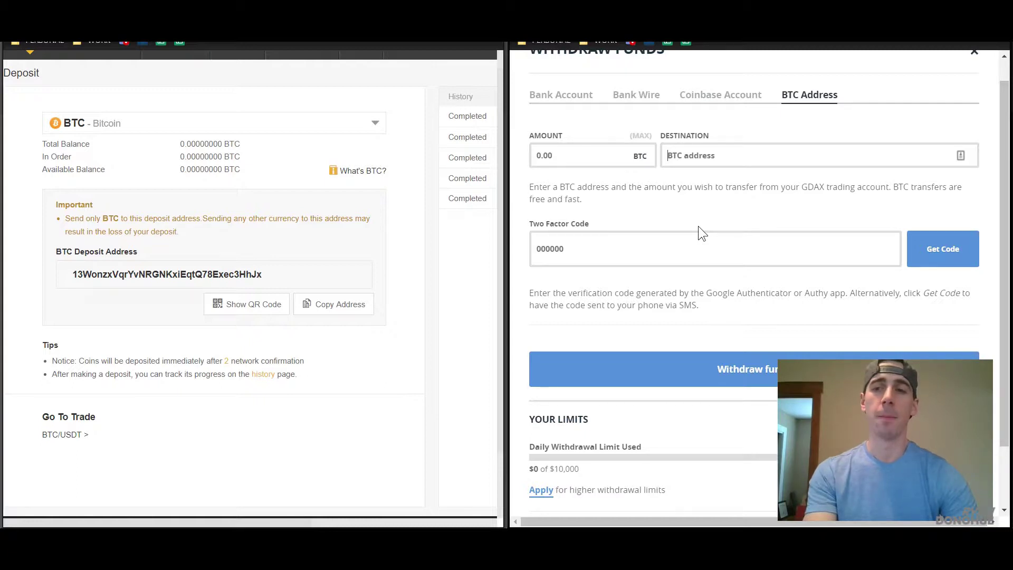
pyautogui.scroll(-1, 698, 234)
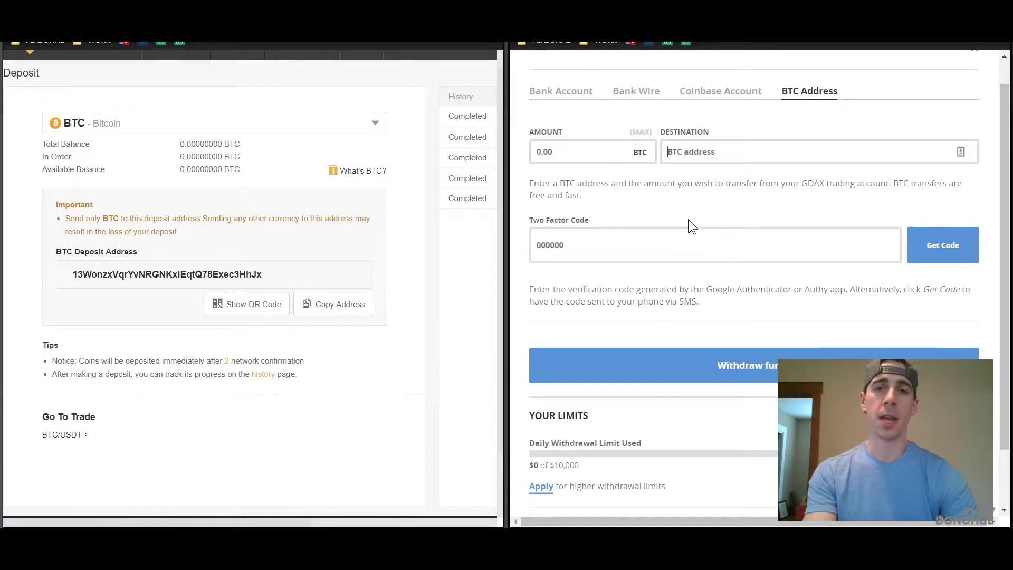
# Step: Open authy.com in a new browser tab and look over its two-factor authentication page
pyautogui.hotkey('ctrl', 't')
pyautogui.write('authy')
pyautogui.press('Down')
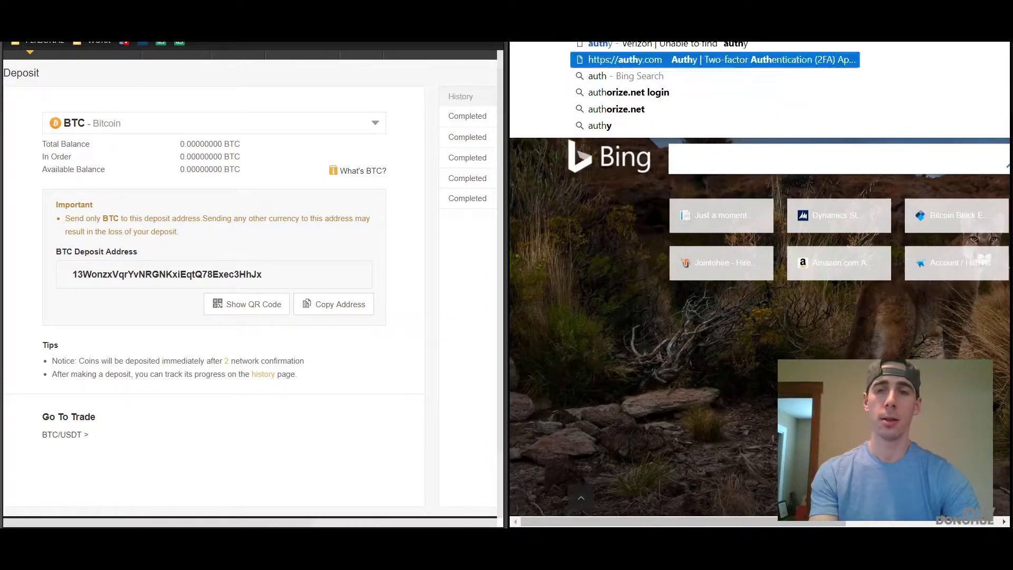
pyautogui.press('Return')
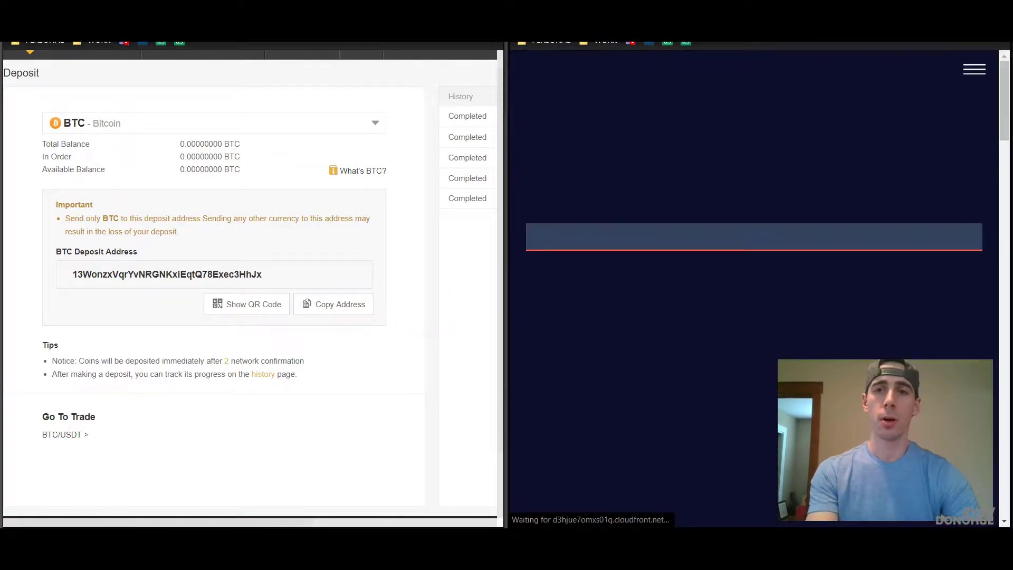
pyautogui.scroll(-3, 736, 103)
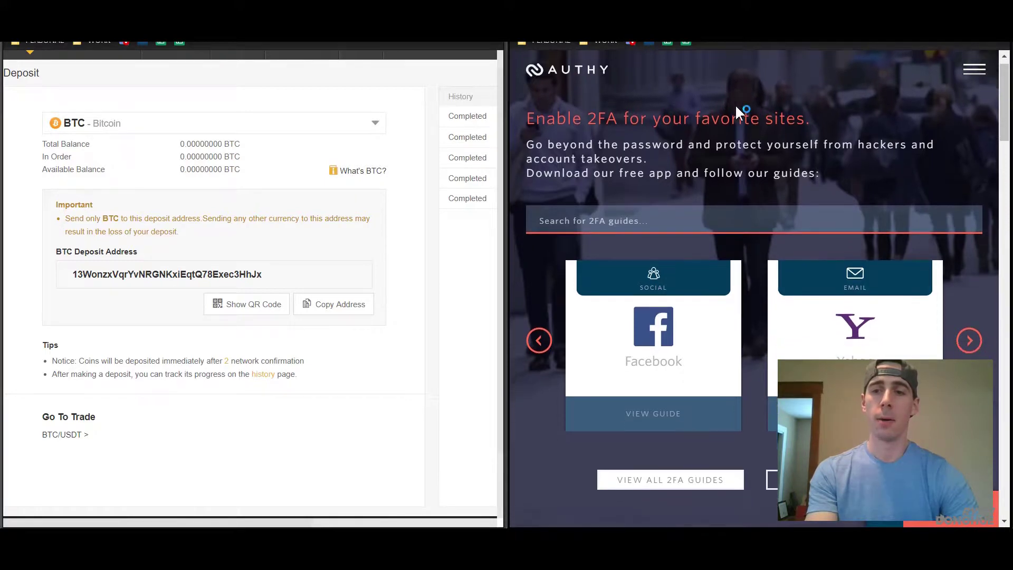
pyautogui.scroll(2, 736, 103)
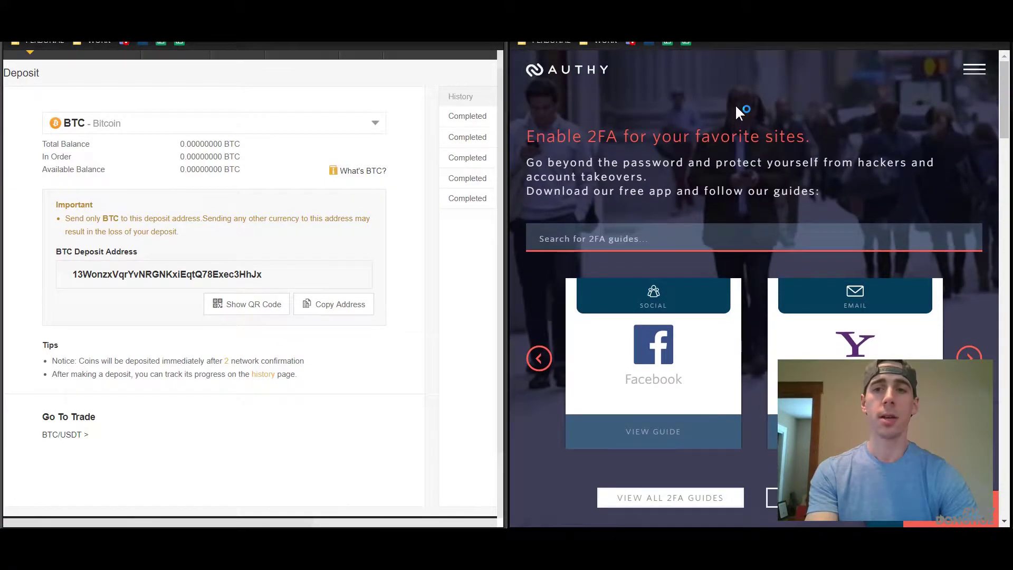
pyautogui.scroll(-3, 735, 103)
pyautogui.scroll(1, 736, 103)
pyautogui.scroll(3, 735, 104)
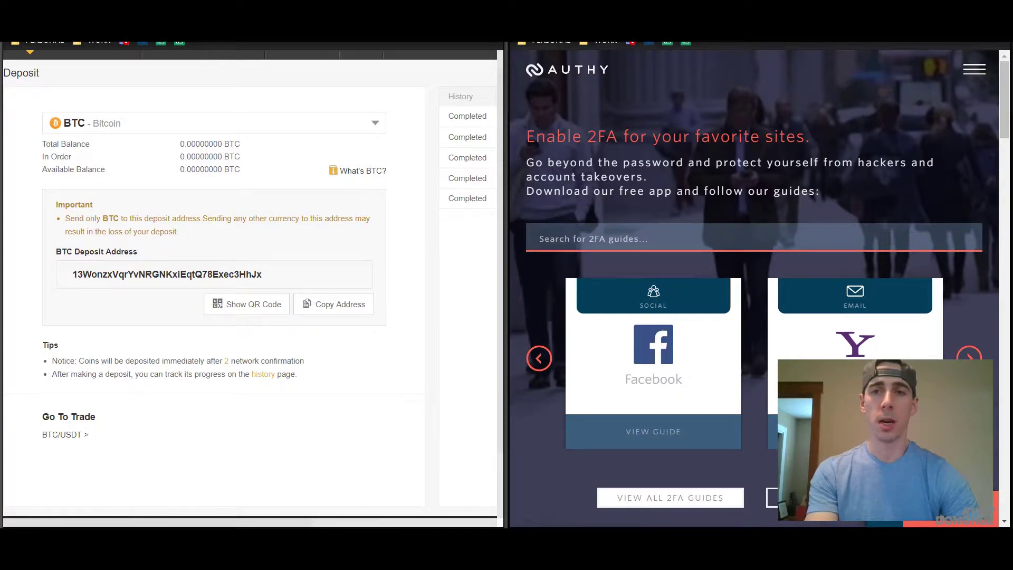
# Step: Return to the GDAX withdrawal form and go through its Destination and Two Factor Code fields
pyautogui.click(699, 8)
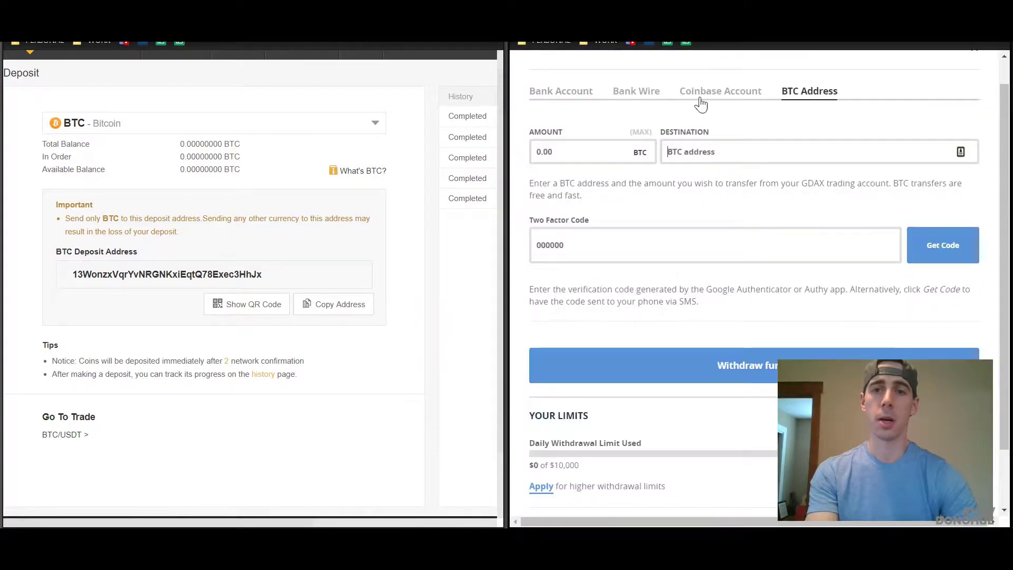
pyautogui.scroll(1, 662, 175)
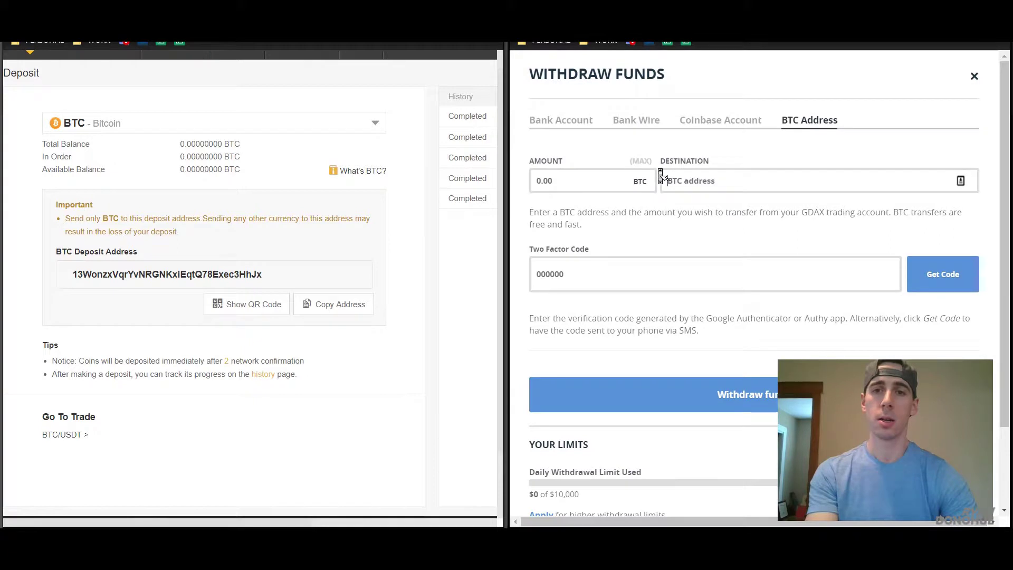
pyautogui.click(662, 177)
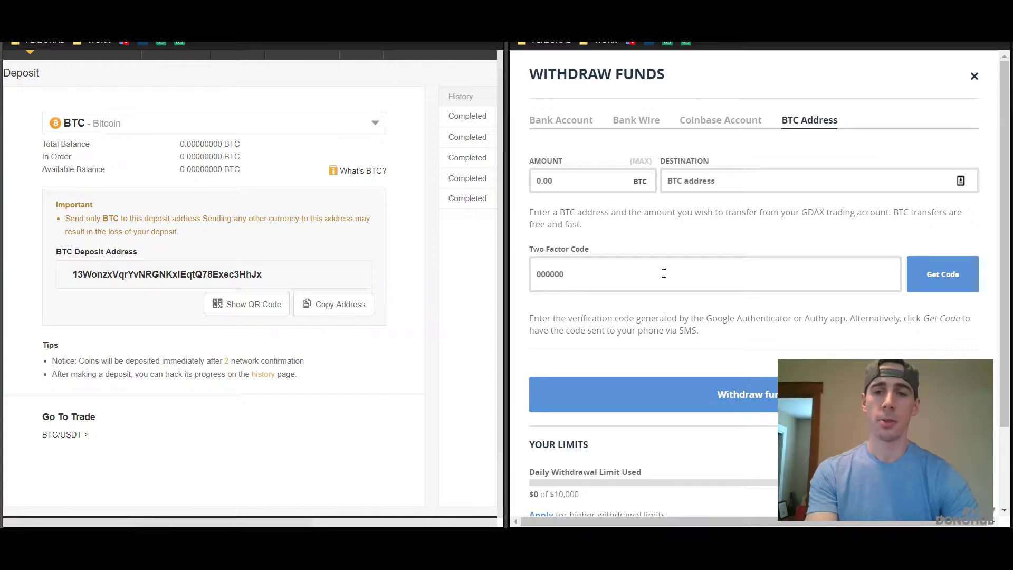
pyautogui.scroll(-1, 663, 274)
pyautogui.scroll(1, 663, 274)
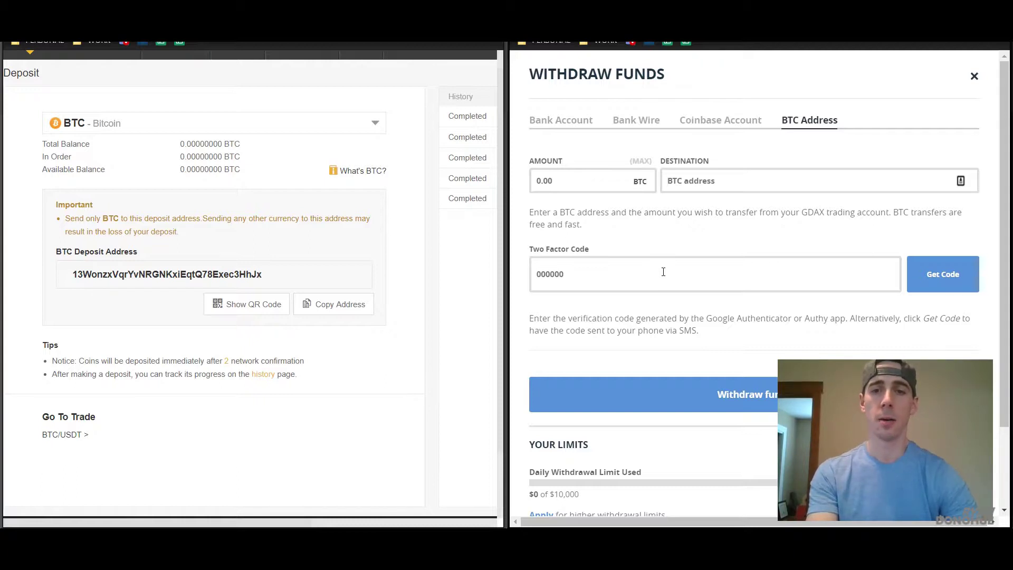
pyautogui.click(663, 272)
pyautogui.click(706, 185)
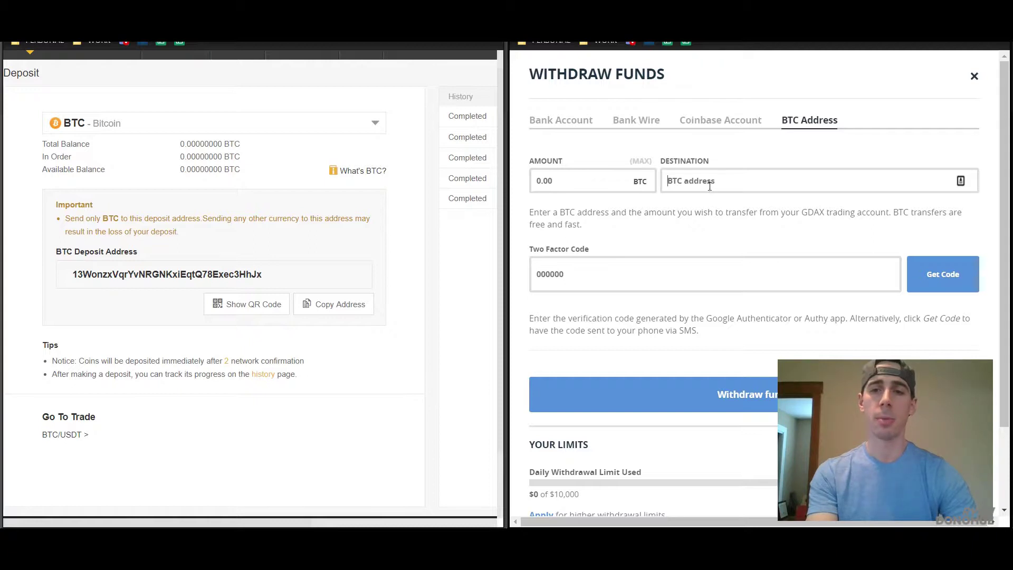
pyautogui.click(695, 280)
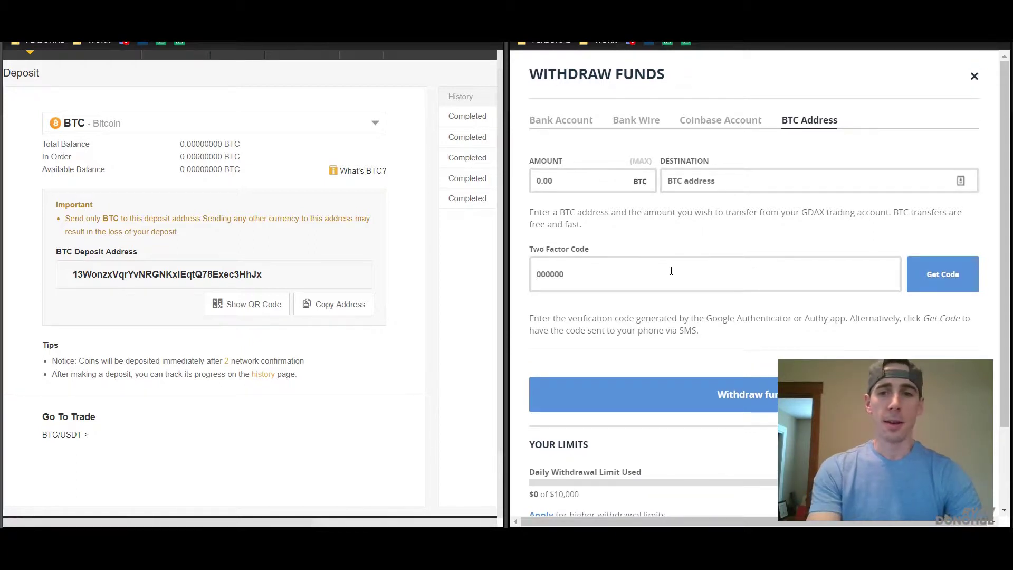
pyautogui.scroll(-1, 670, 270)
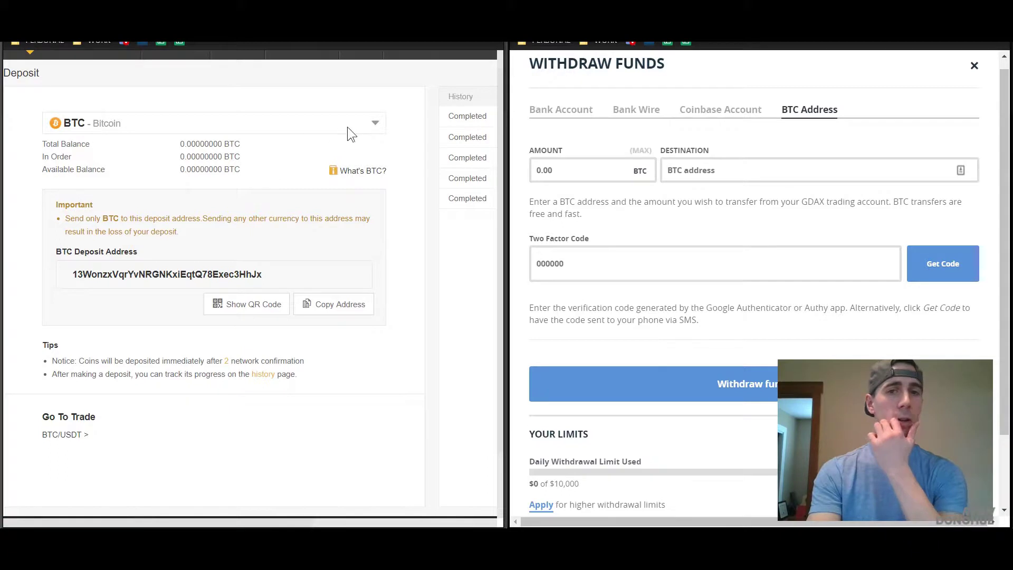
pyautogui.scroll(1, 351, 126)
pyautogui.scroll(2, 351, 132)
pyautogui.moveTo(479, 61)
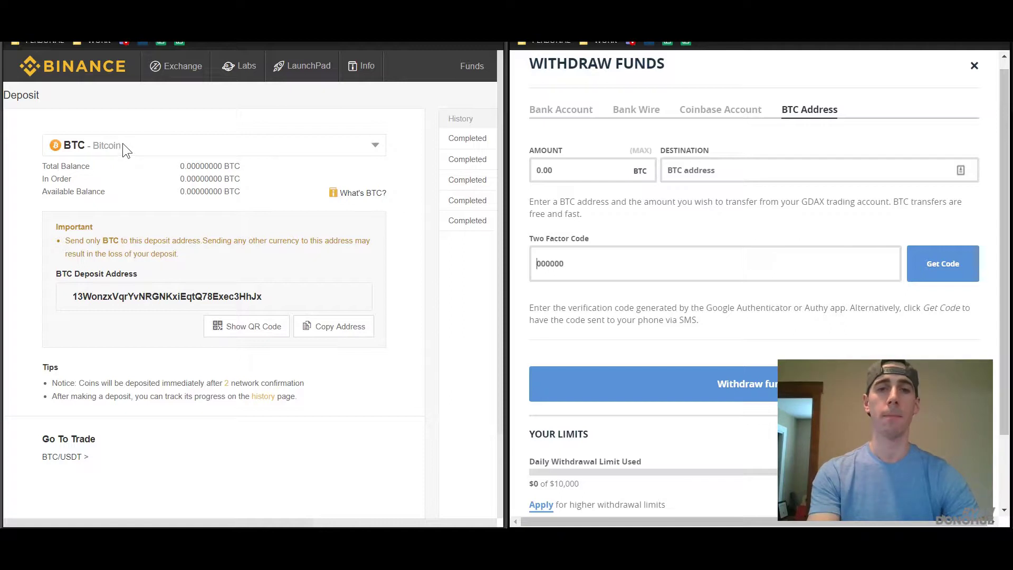
pyautogui.scroll(-1, 131, 129)
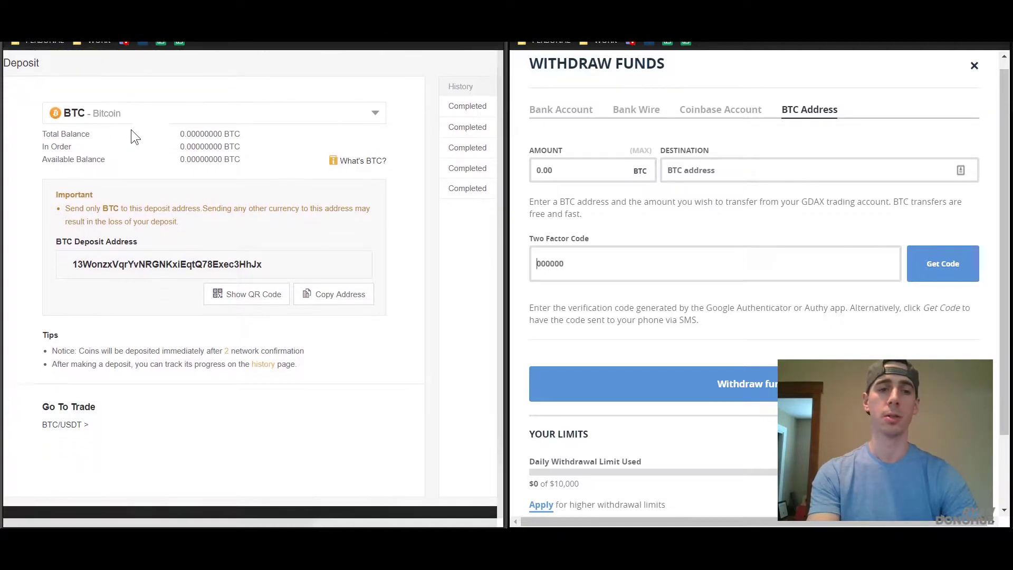
pyautogui.scroll(1, 131, 129)
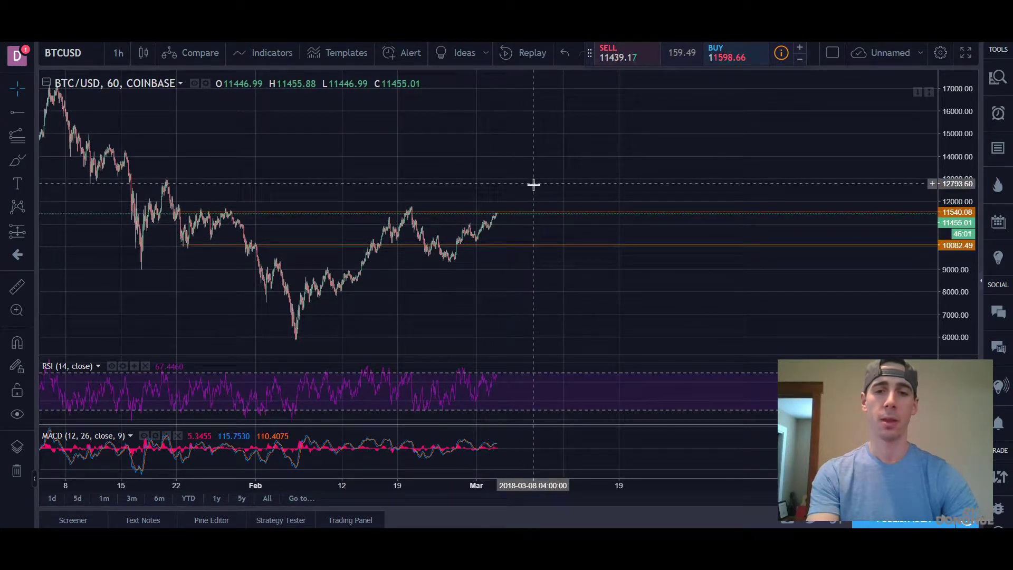
# Step: Activate the Fib Retracement drawing tool, and replace it with the Trend-Based Fib Extension tool
pyautogui.click(29, 135)
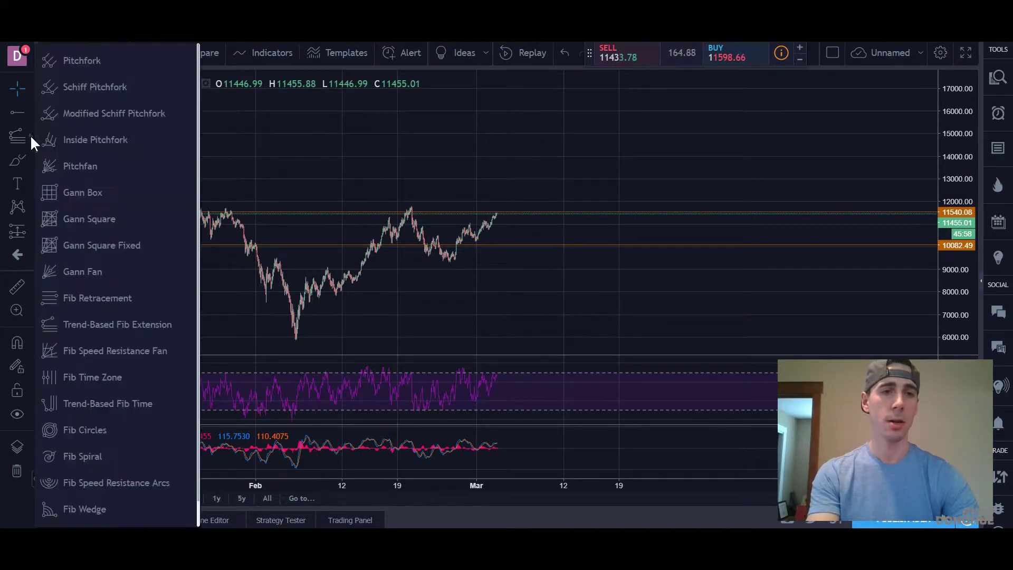
pyautogui.click(87, 298)
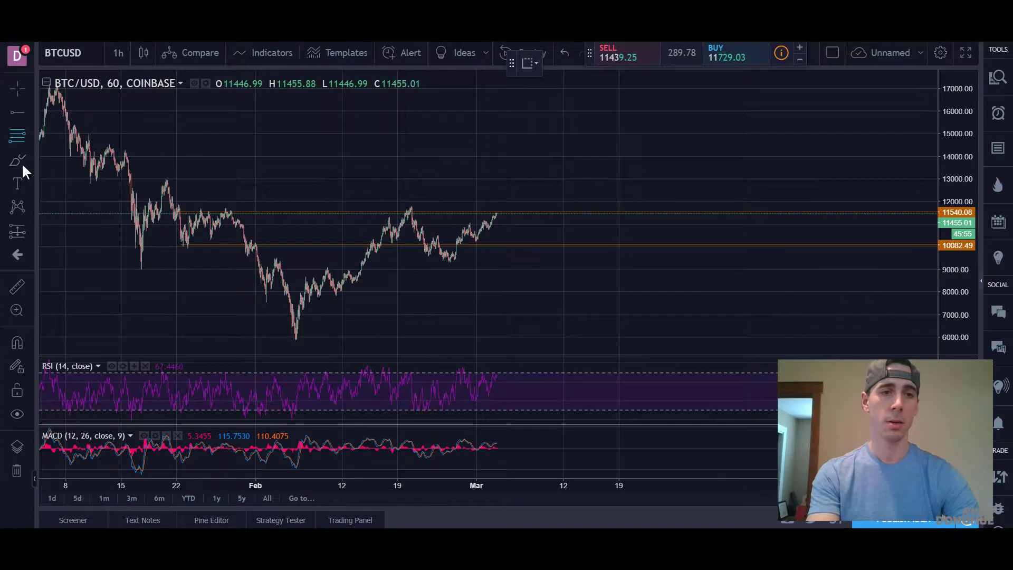
pyautogui.click(25, 135)
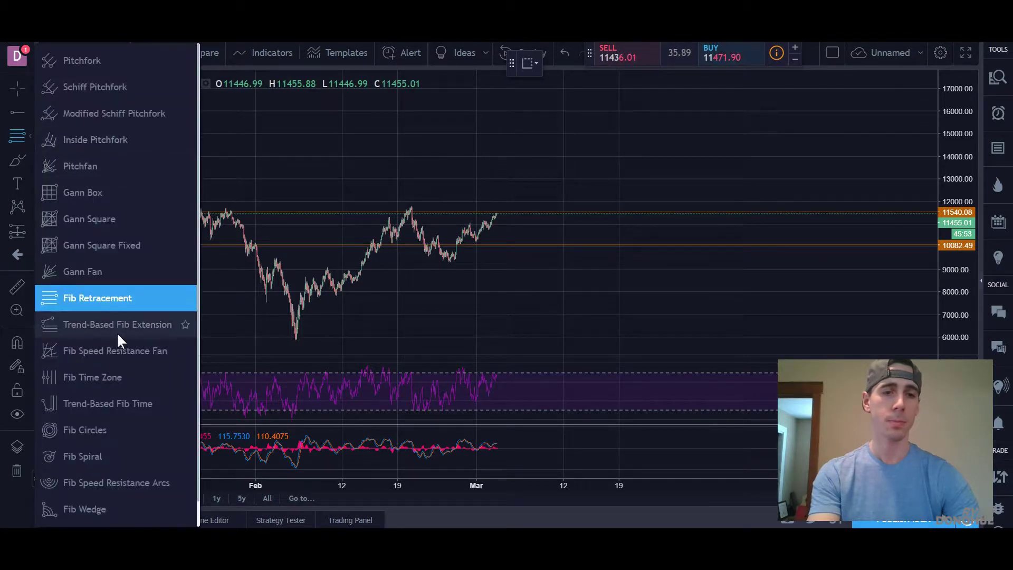
pyautogui.click(113, 328)
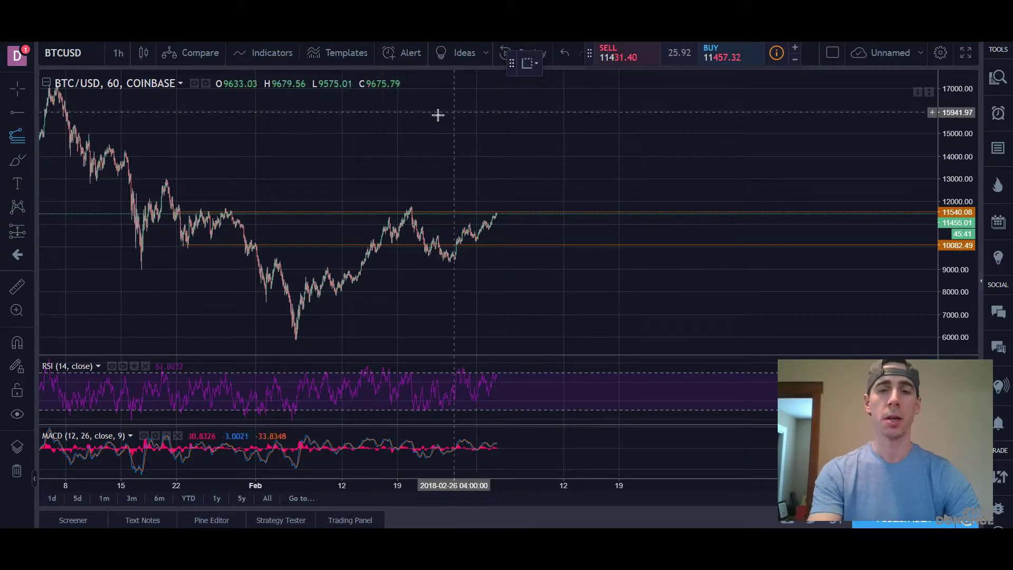
# Step: Switch to the Bing image results for "fibonacci in nature" and look through the pictures of natural spirals
pyautogui.click(546, 211)
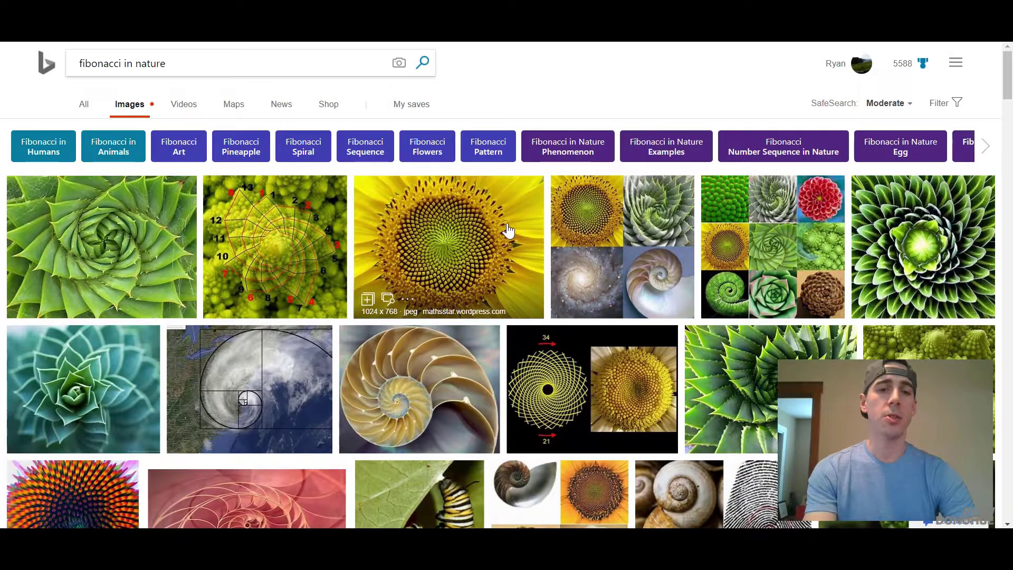
pyautogui.scroll(-1, 507, 231)
pyautogui.scroll(-4, 507, 231)
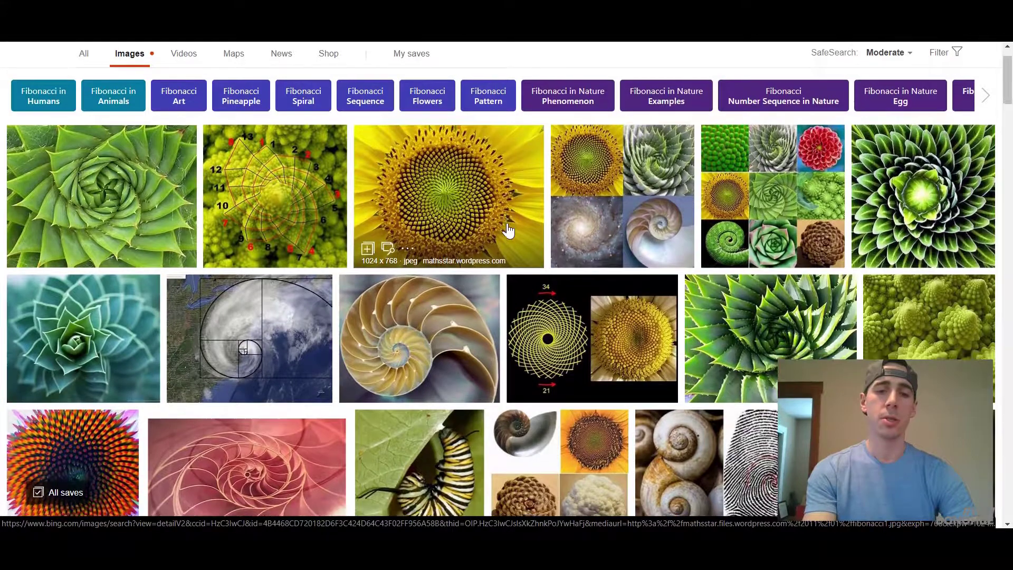
pyautogui.scroll(-5, 507, 231)
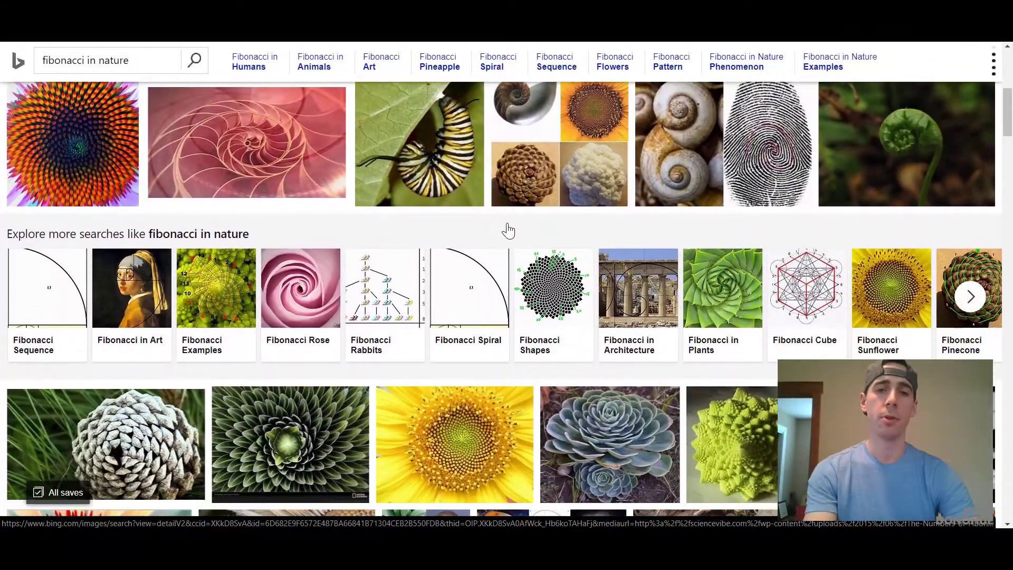
pyautogui.scroll(-5, 507, 231)
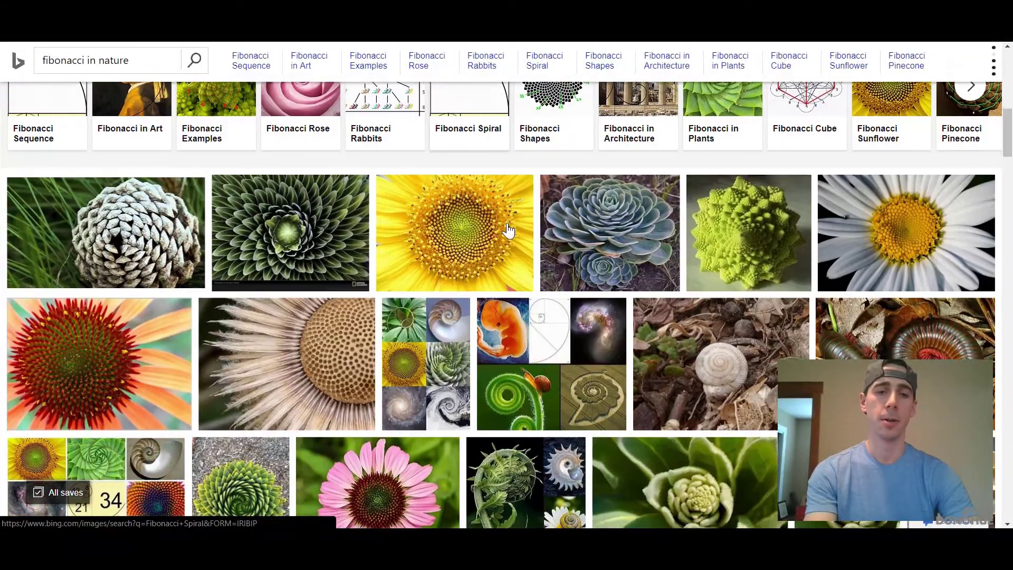
pyautogui.scroll(-7, 508, 231)
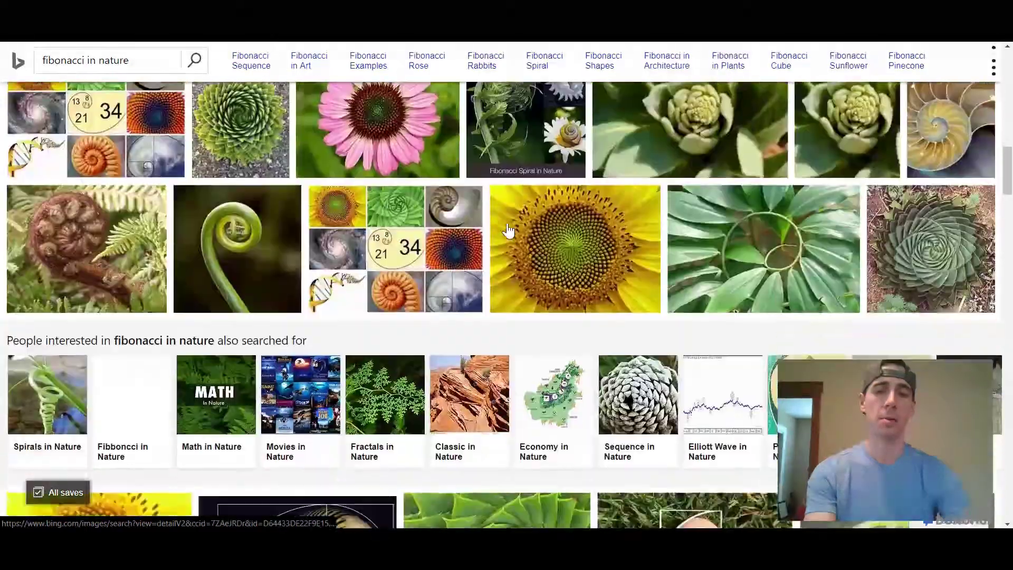
pyautogui.scroll(12, 507, 231)
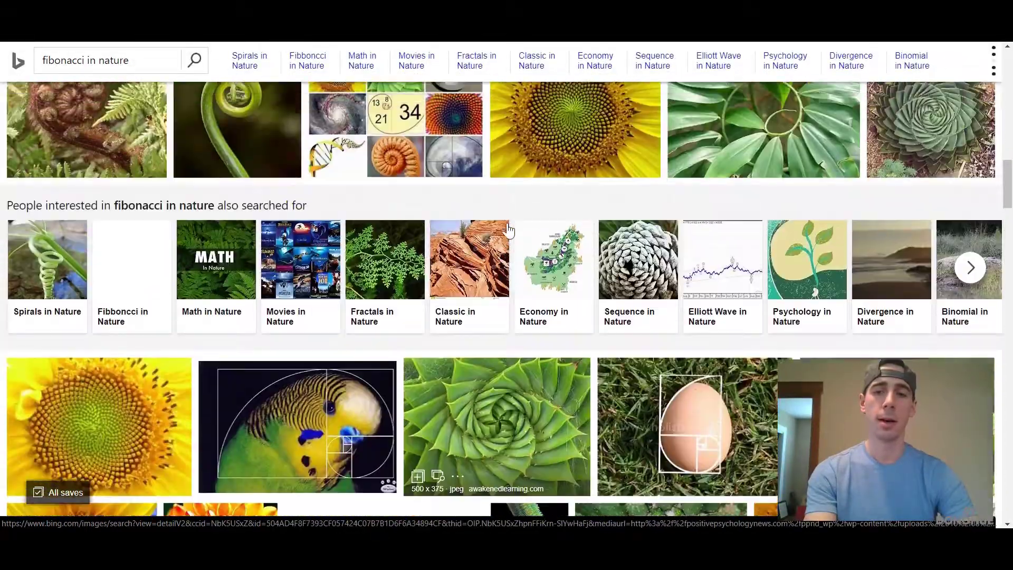
pyautogui.scroll(7, 507, 231)
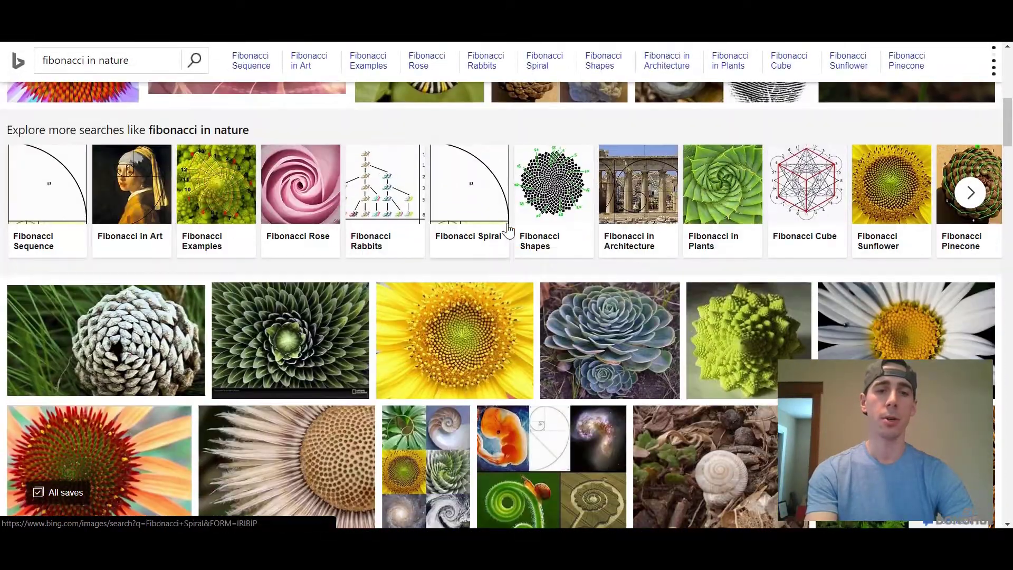
pyautogui.scroll(3, 507, 230)
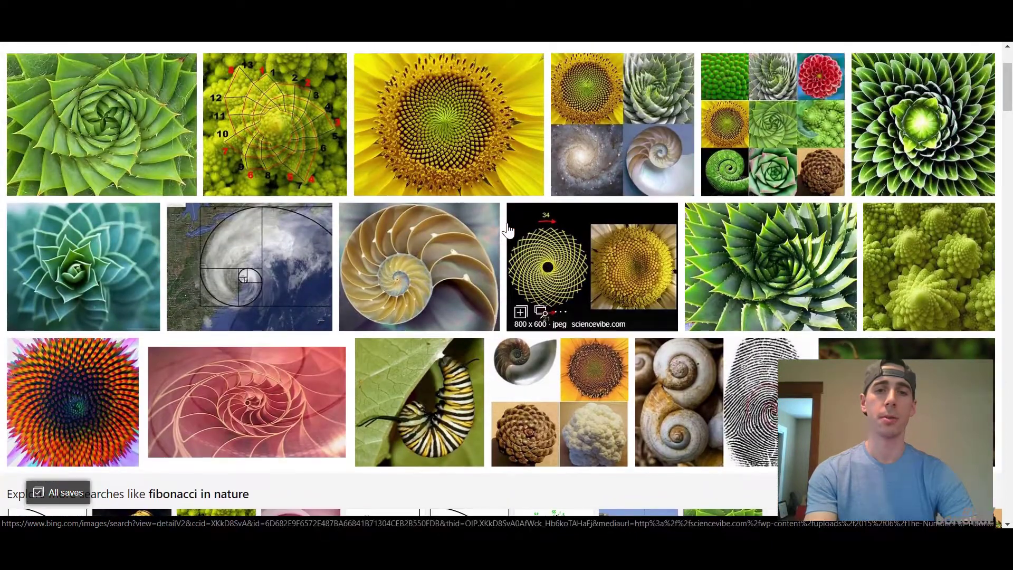
pyautogui.scroll(1, 507, 230)
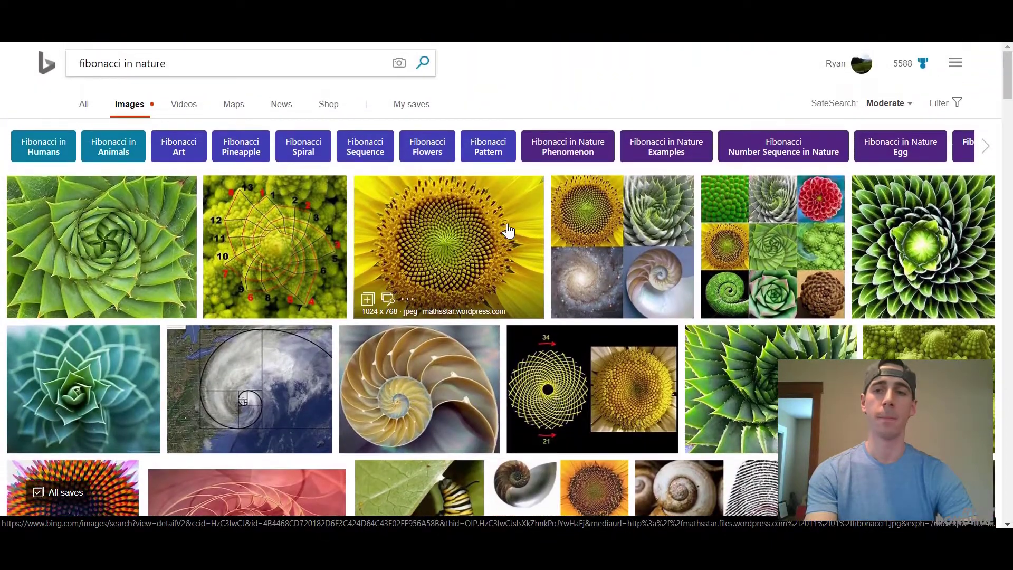
pyautogui.scroll(-1, 507, 231)
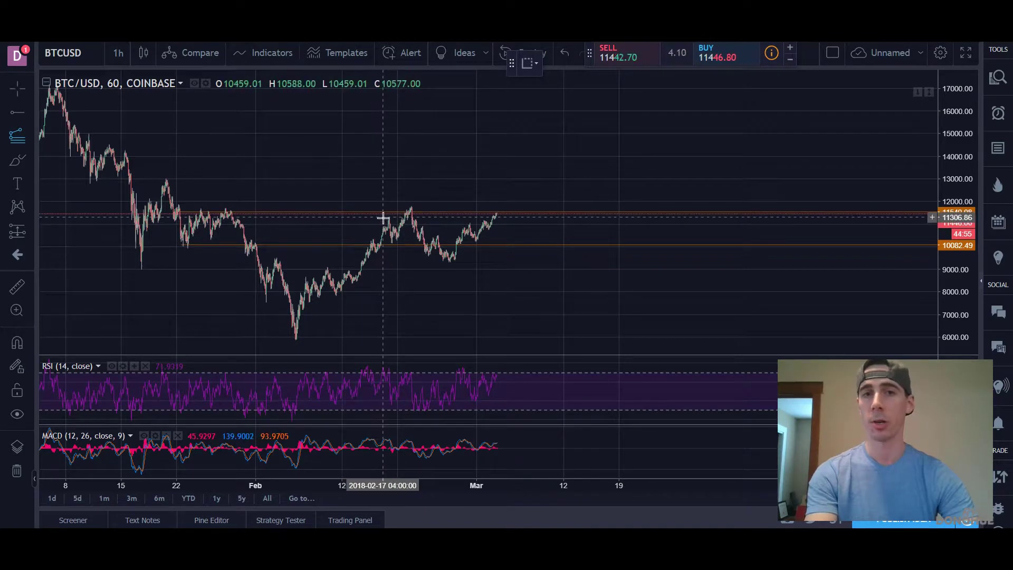
# Step: Draw a Trend-Based Fib Extension from the February 5 low at 5884.66 to the February 20 high at 11656.68, with its third point at 9324.55
pyautogui.click(30, 136)
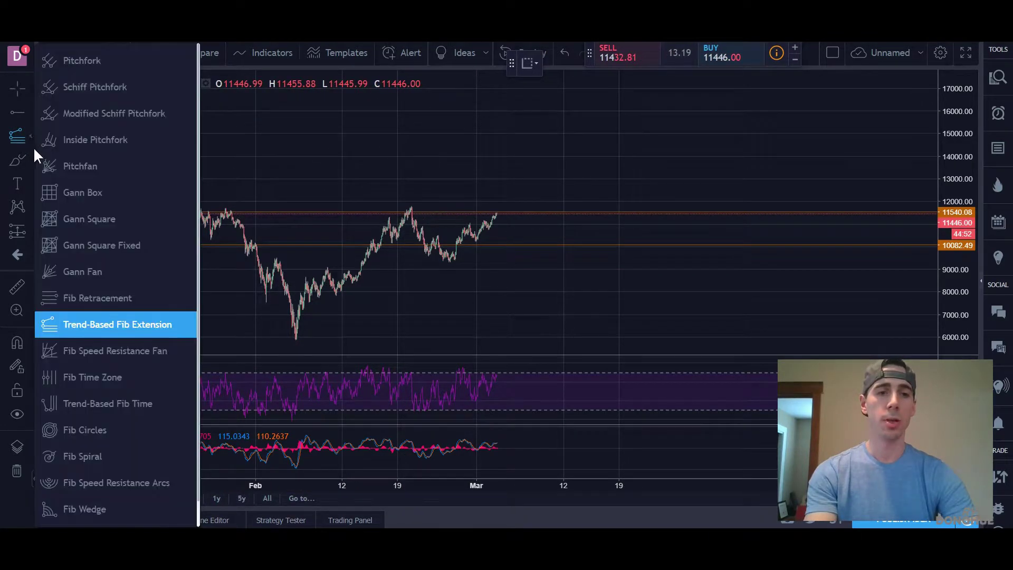
pyautogui.click(100, 324)
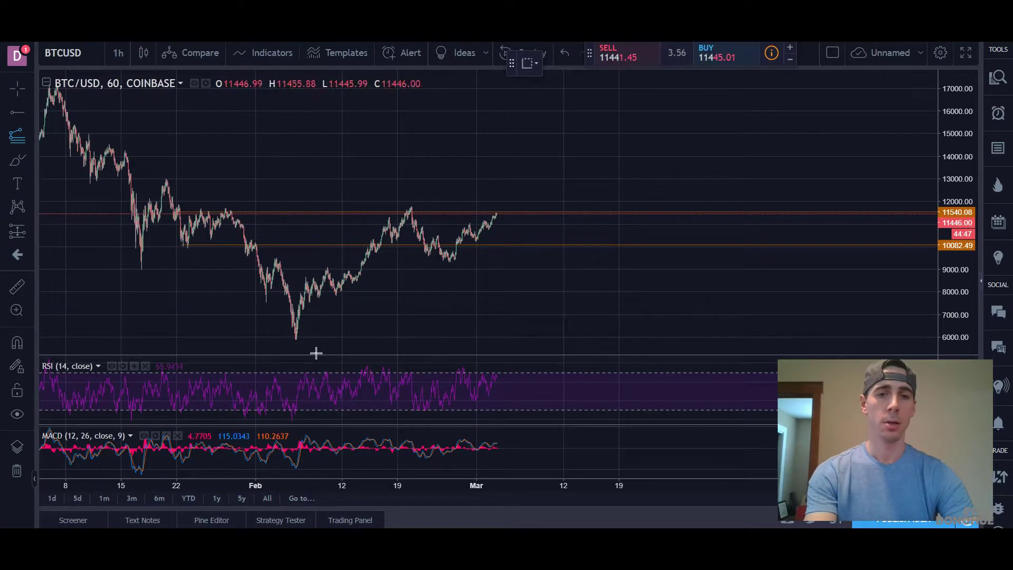
pyautogui.click(294, 339)
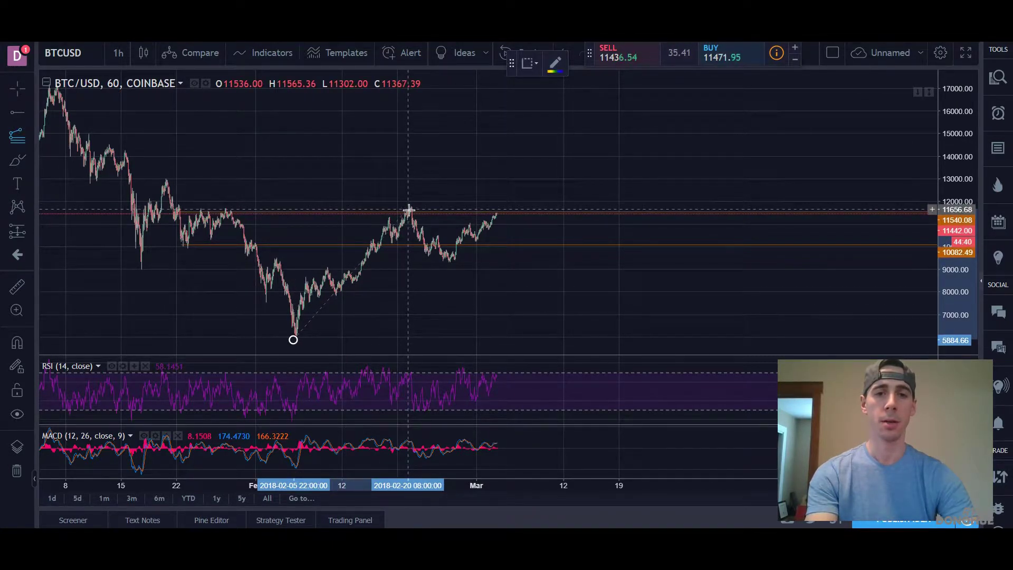
pyautogui.click(408, 210)
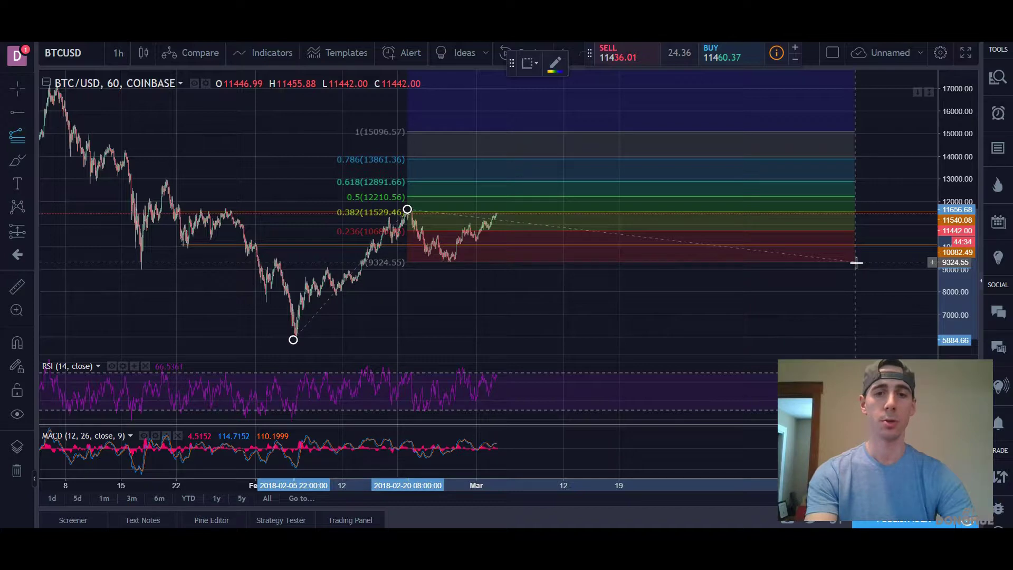
pyautogui.click(856, 262)
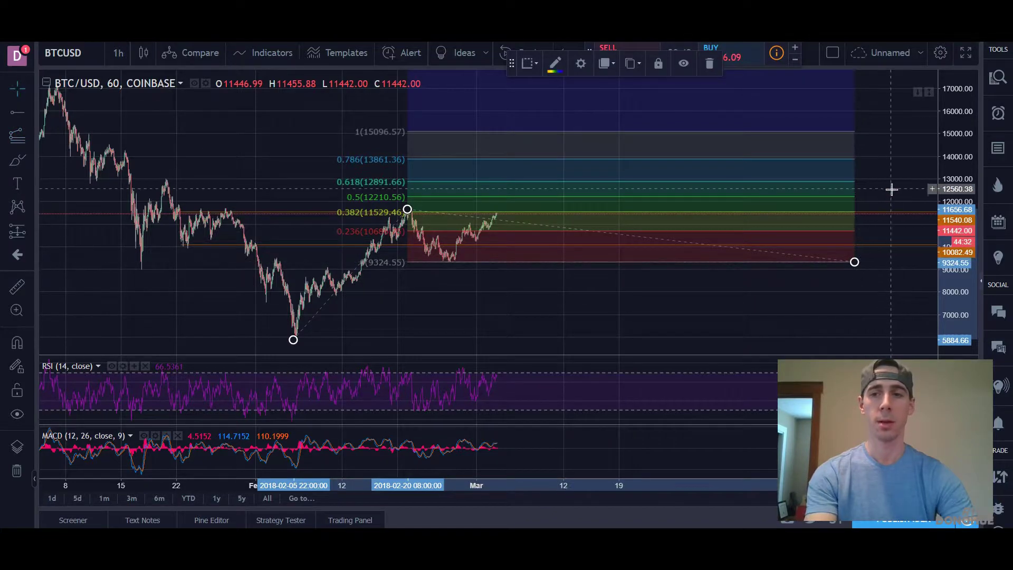
# Step: Examine the Fib extension levels against the earlier and recent BTC/USD price movement, leaving the drawing deselected
pyautogui.scroll(-5, 889, 179)
pyautogui.scroll(5, 889, 179)
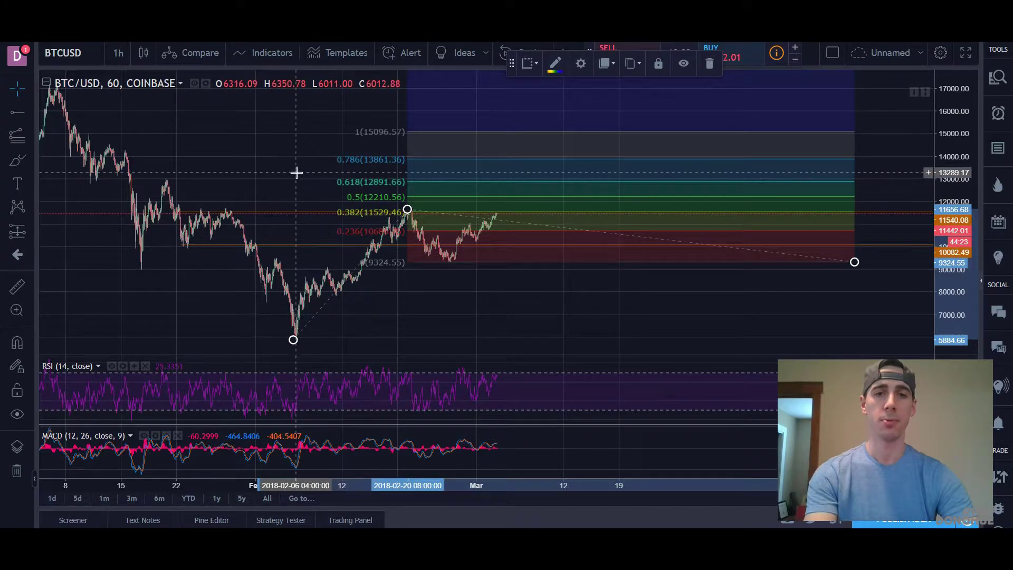
pyautogui.hscroll(-5, 295, 170)
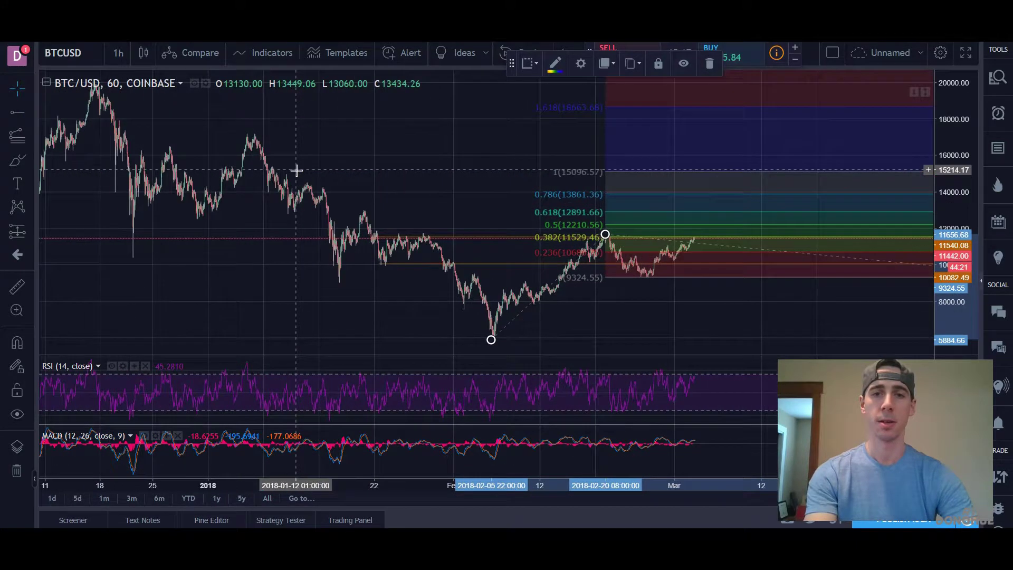
pyautogui.hscroll(3, 296, 170)
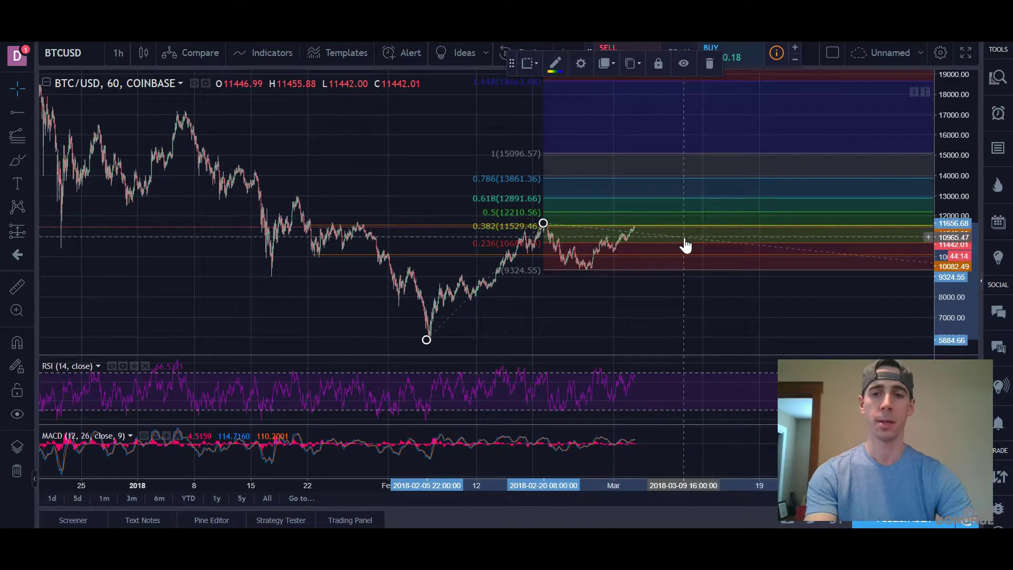
pyautogui.hscroll(5, 787, 293)
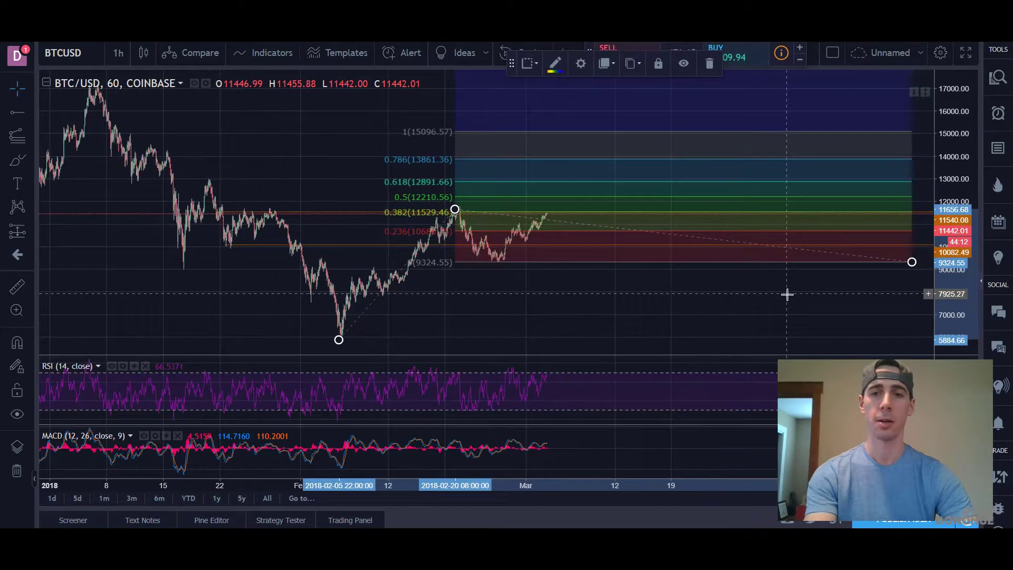
pyautogui.hscroll(5, 786, 293)
pyautogui.hscroll(-3, 787, 292)
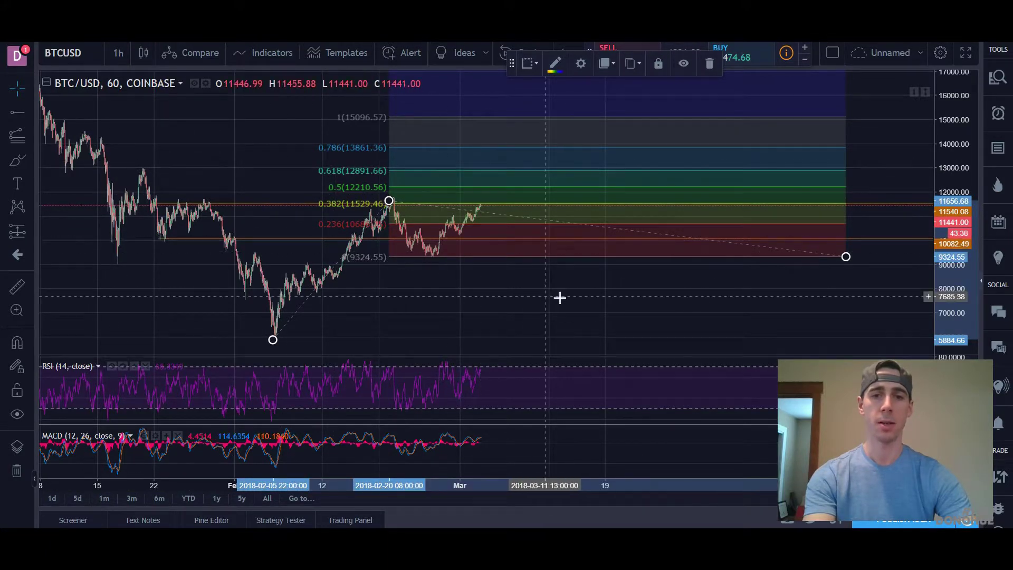
pyautogui.moveTo(624, 274)
pyautogui.mouseDown()
pyautogui.moveTo(698, 271)
pyautogui.moveTo(507, 267)
pyautogui.moveTo(655, 235)
pyautogui.moveTo(714, 245)
pyautogui.mouseUp()
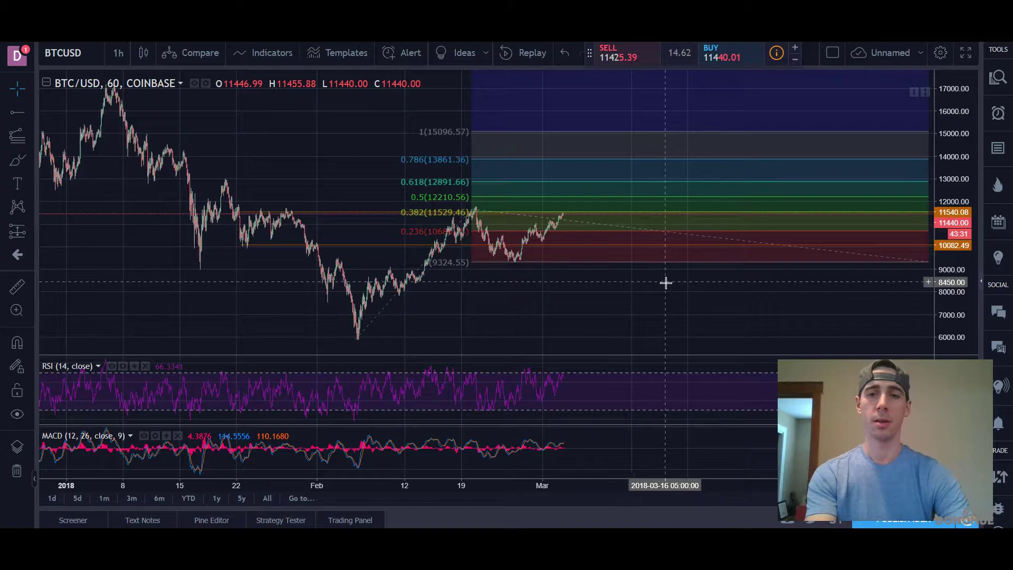
pyautogui.moveTo(708, 282); pyautogui.dragTo(638, 287)
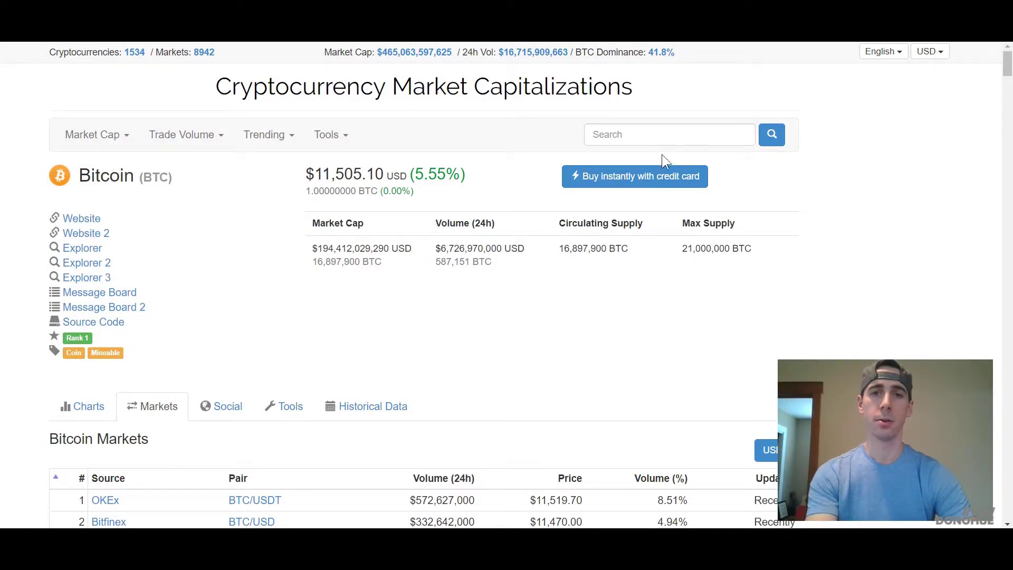
# Step: Switch to CoinMarketCap, open the global charts from the BTC Dominance figure, and look over the market capitalization charts
pyautogui.click(662, 55)
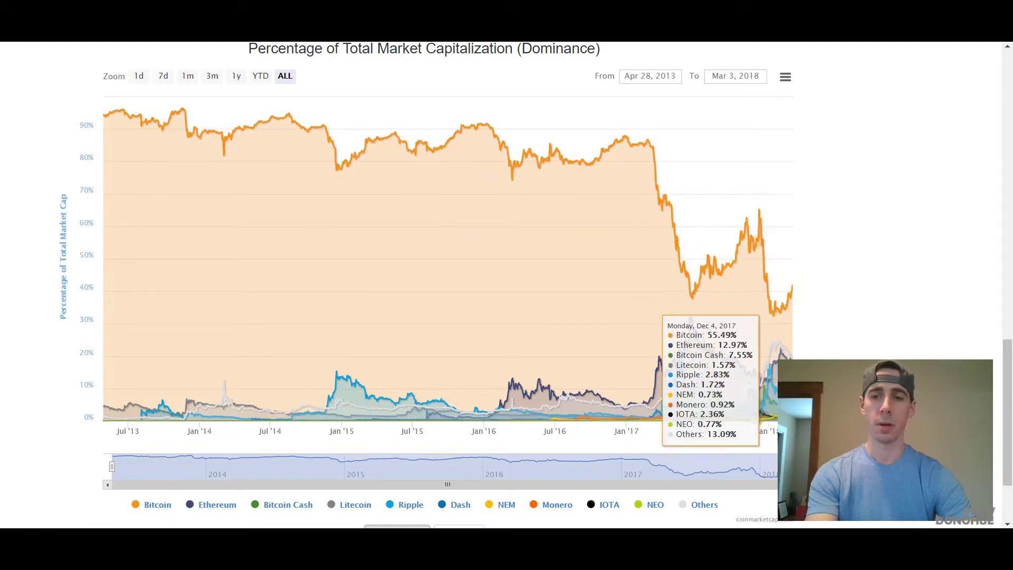
pyautogui.moveTo(786, 326)
pyautogui.scroll(10, 839, 97)
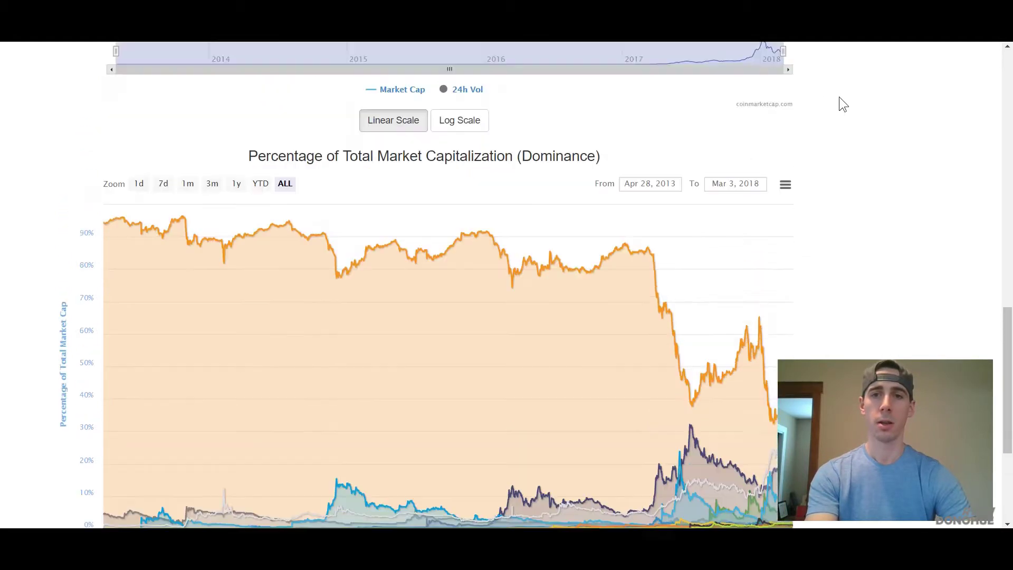
pyautogui.scroll(-10, 839, 98)
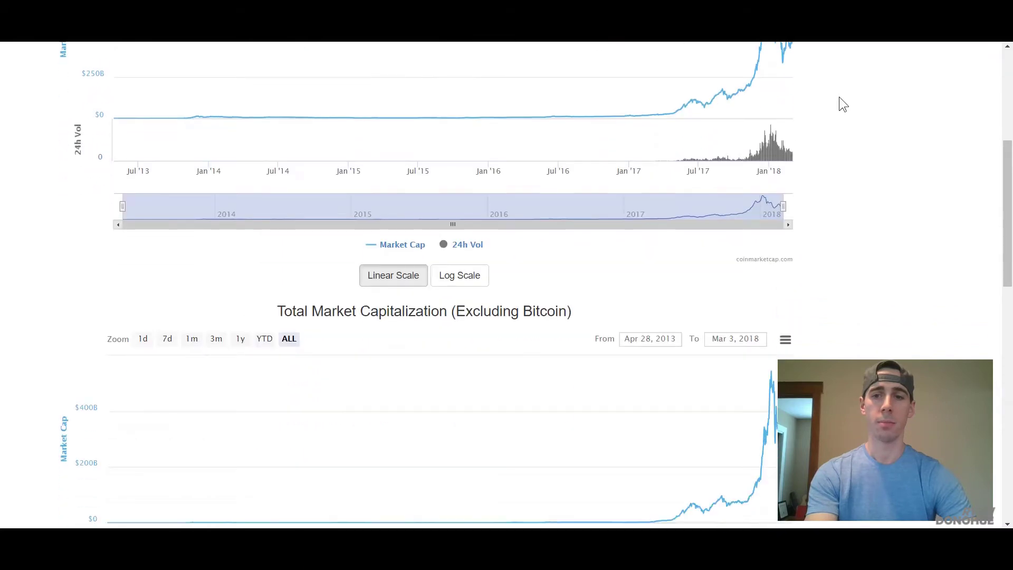
pyautogui.scroll(2, 839, 98)
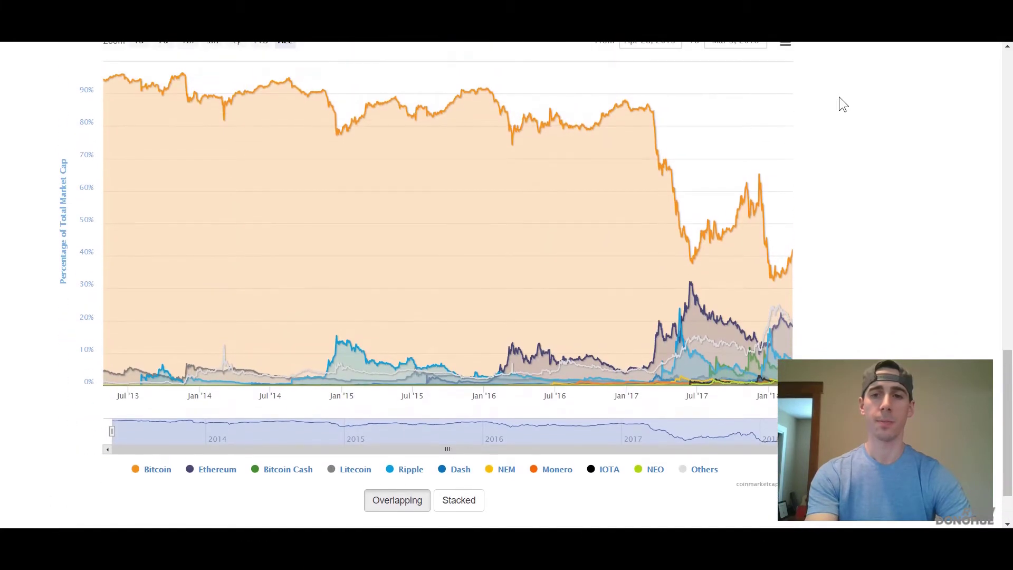
# Step: Examine the early 2018 end of the Percentage of Total Market Capitalization (Dominance) chart, comparing Bitcoin's share with the other coins
pyautogui.moveTo(754, 254)
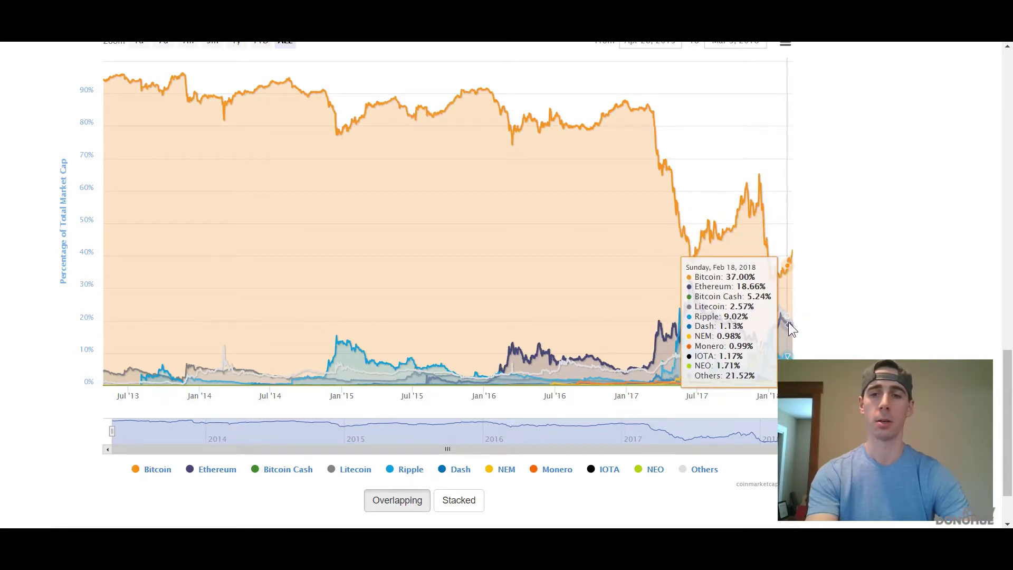
pyautogui.scroll(-1, 811, 326)
pyautogui.scroll(1, 811, 326)
pyautogui.scroll(2, 811, 326)
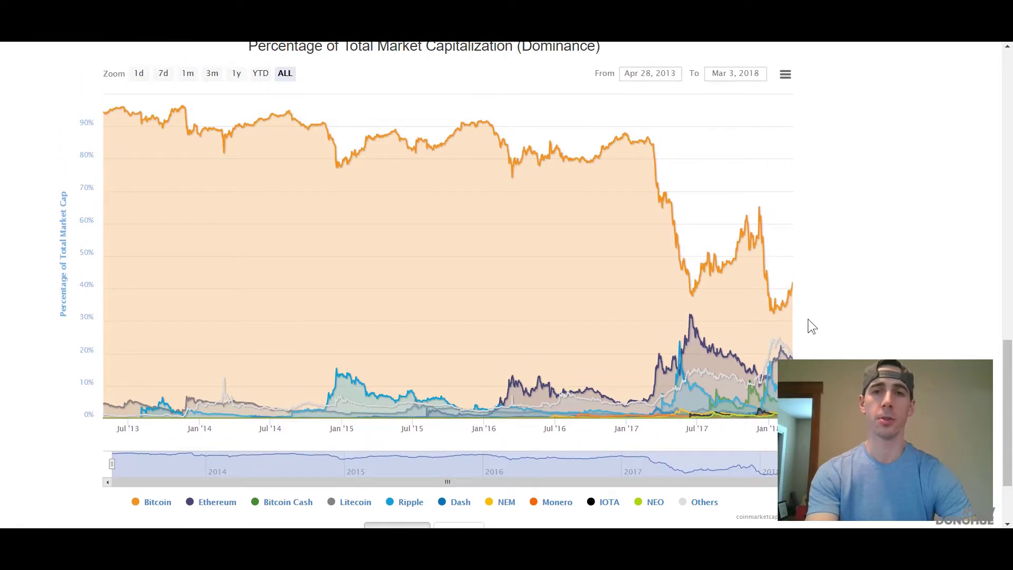
pyautogui.scroll(-1, 811, 326)
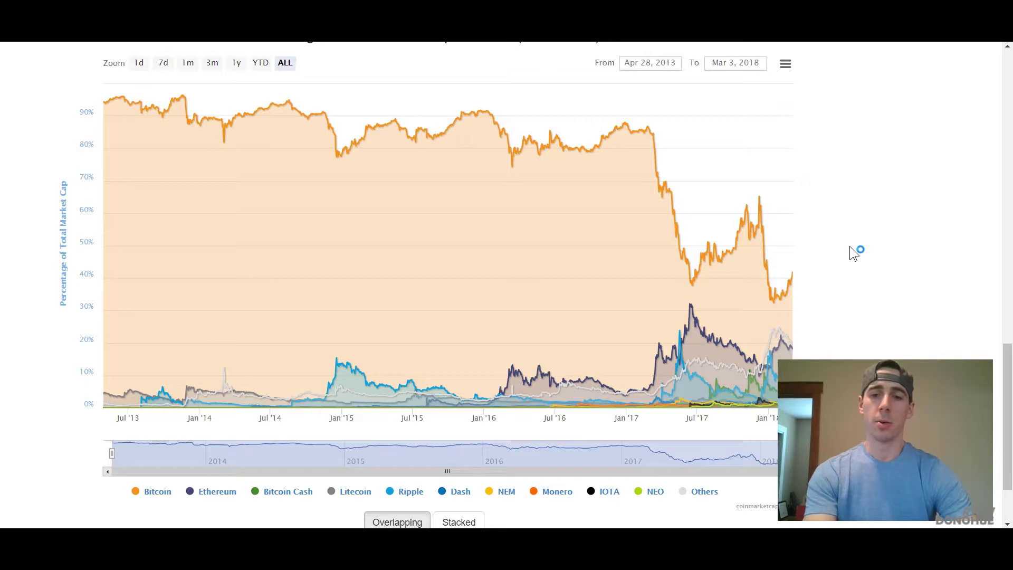
pyautogui.scroll(-1, 854, 253)
pyautogui.scroll(2, 854, 253)
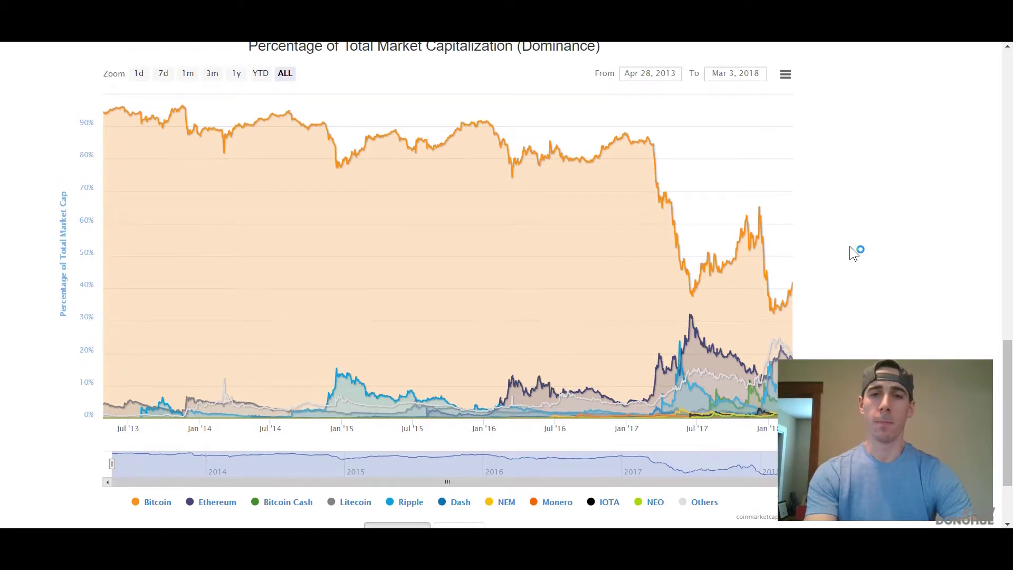
pyautogui.moveTo(772, 230)
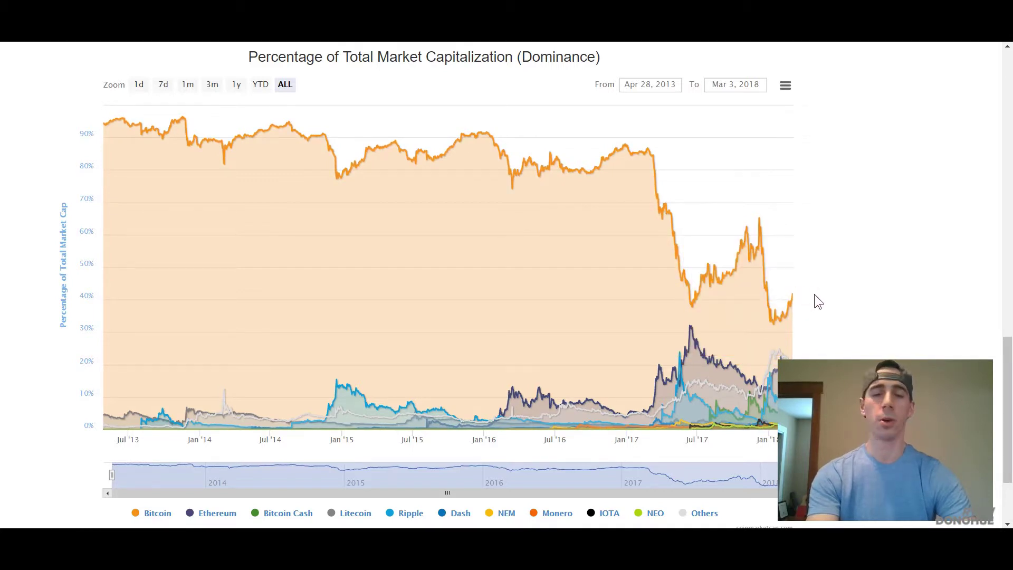
# Step: Review the dominance chart and the chart excluding Bitcoin, returning to the Total Market Capitalization chart at the start of Global Charts
pyautogui.scroll(1, 822, 289)
pyautogui.scroll(-1, 822, 288)
pyautogui.scroll(1, 823, 289)
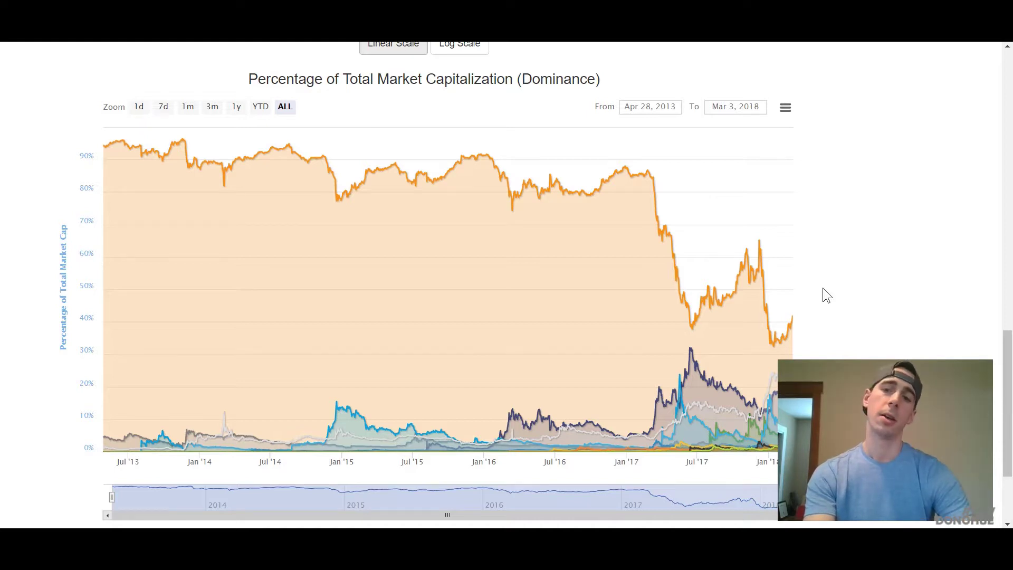
pyautogui.scroll(1, 822, 289)
pyautogui.scroll(3, 823, 290)
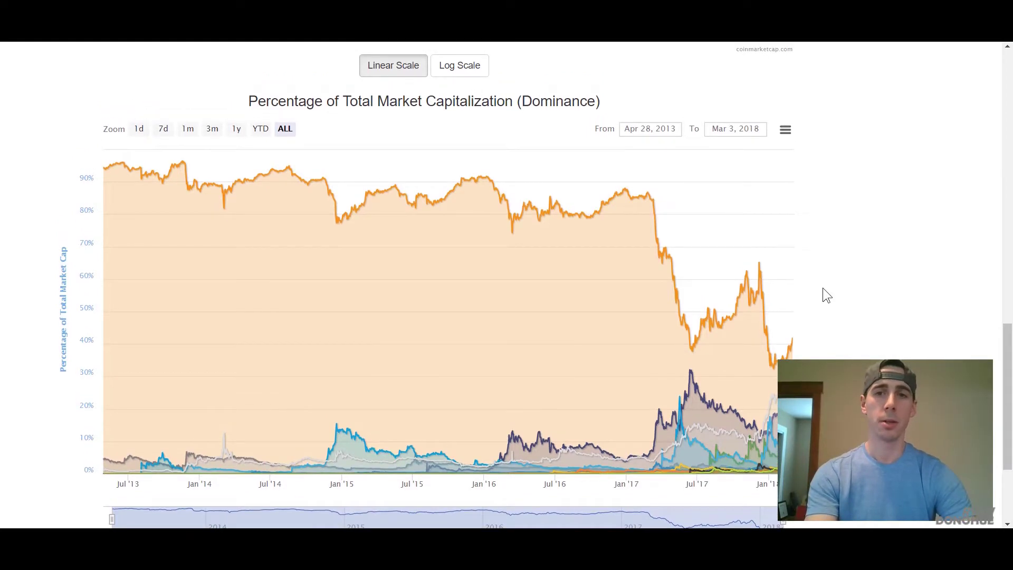
pyautogui.scroll(10, 822, 288)
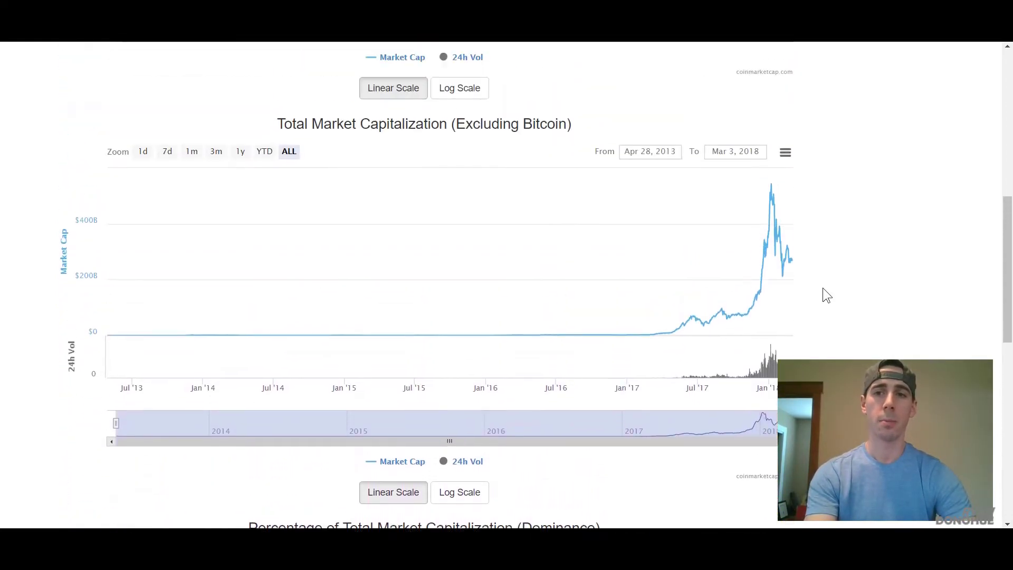
pyautogui.scroll(6, 822, 288)
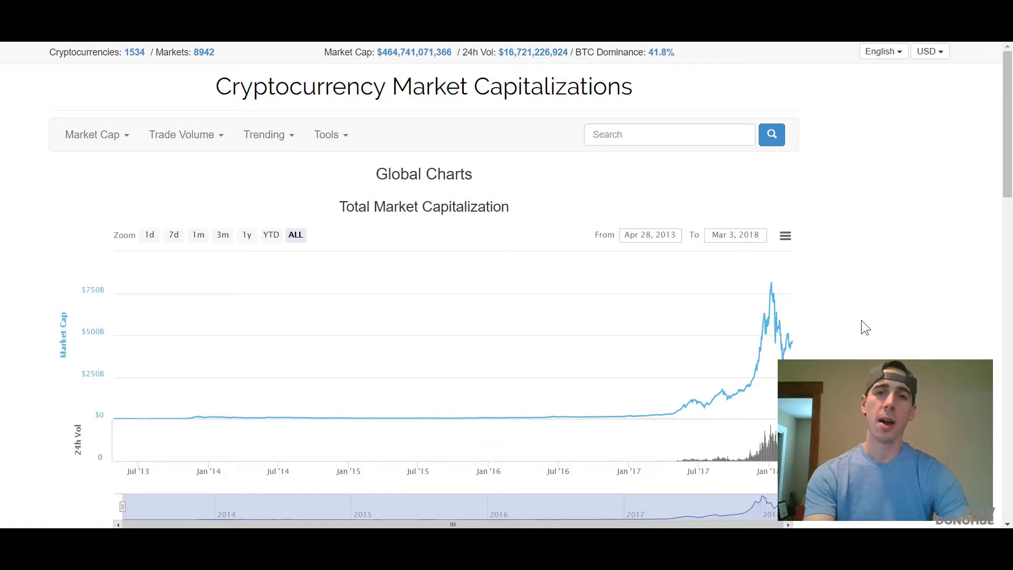
pyautogui.scroll(-1, 861, 320)
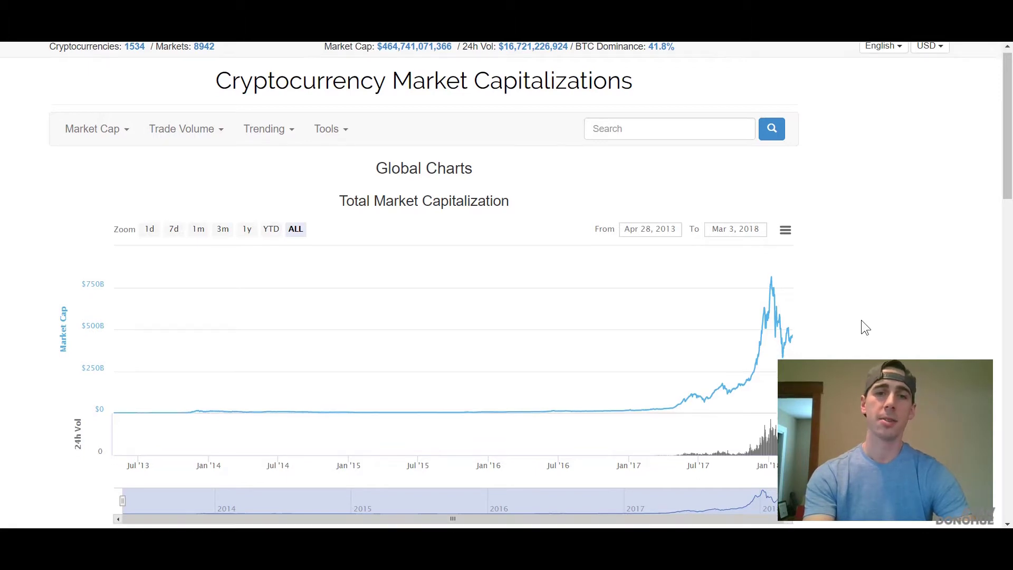
pyautogui.scroll(1, 861, 320)
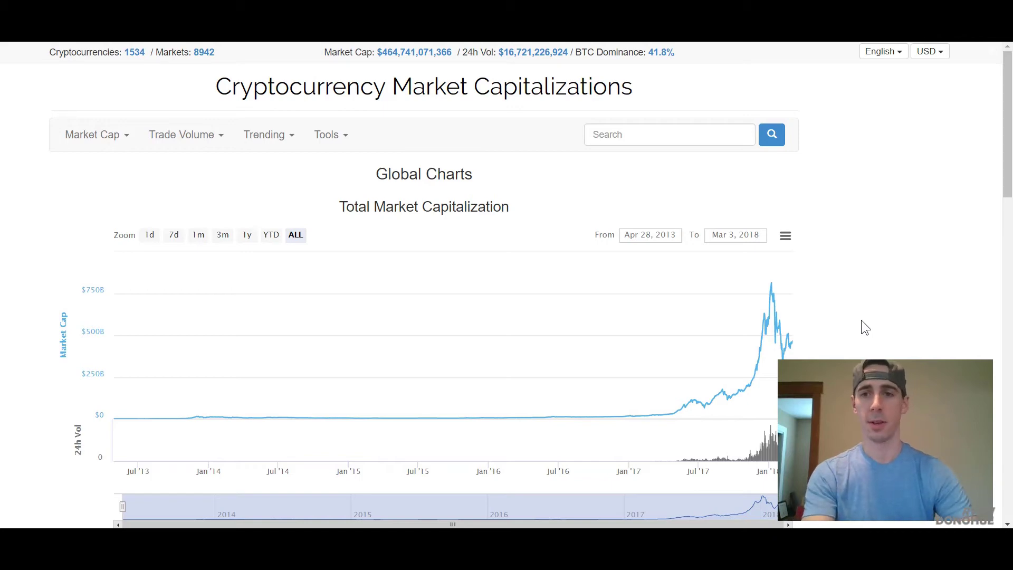
pyautogui.scroll(-4, 861, 320)
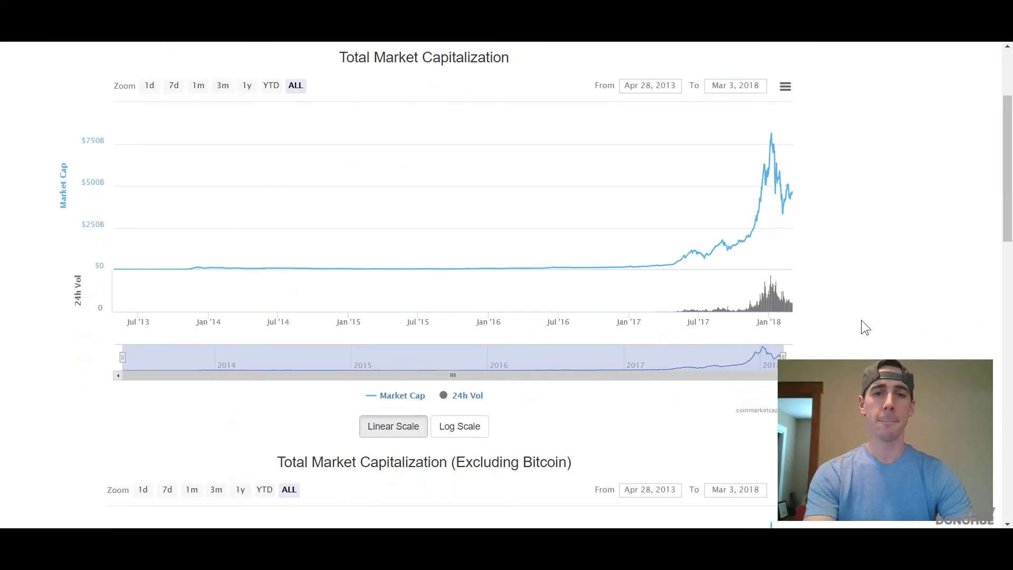
pyautogui.scroll(4, 861, 320)
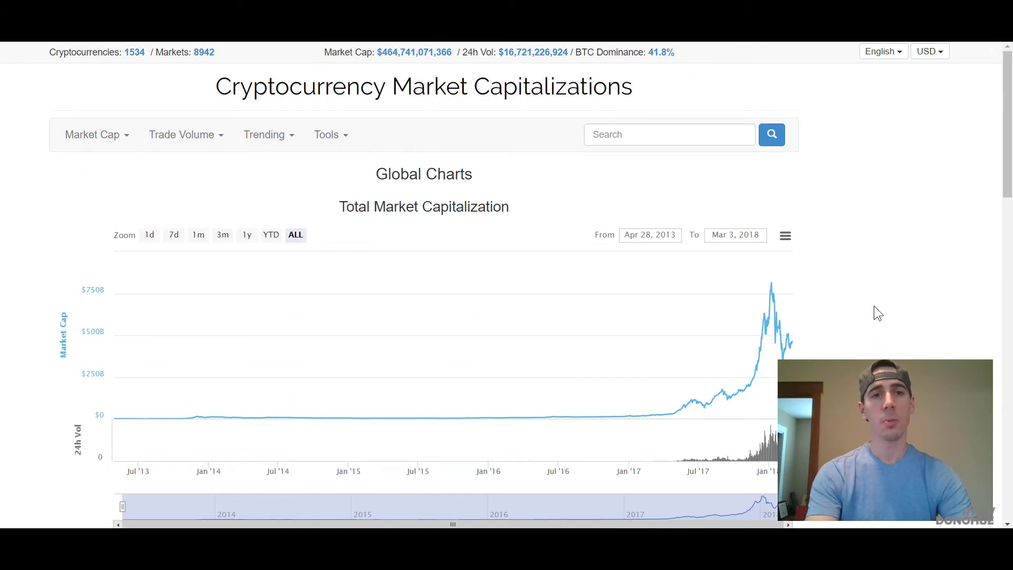
# Step: Switch to the Debut Professional screen recorder window
pyautogui.moveTo(730, 313)
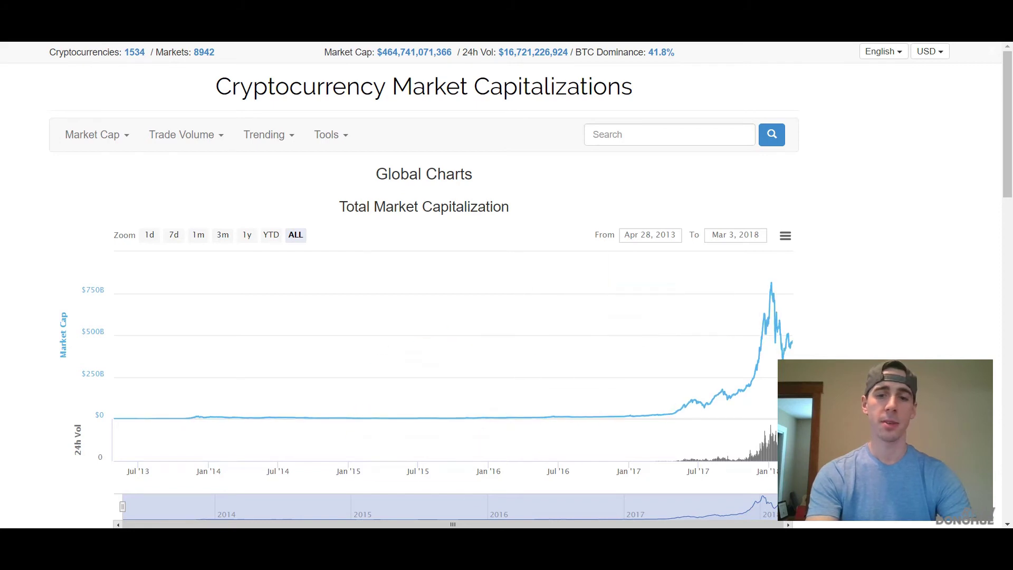
pyautogui.moveTo(473, 527)
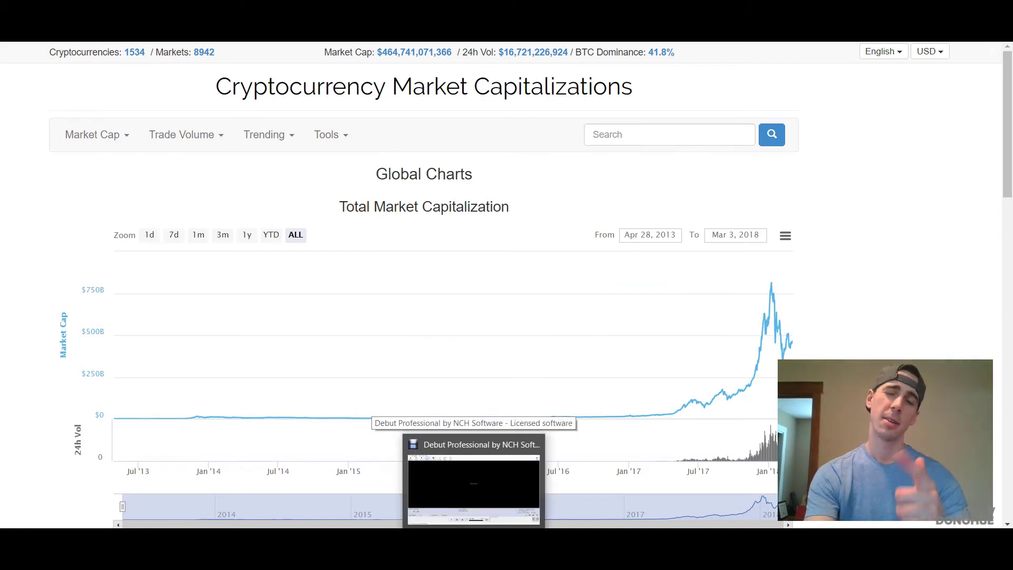
pyautogui.click(506, 457)
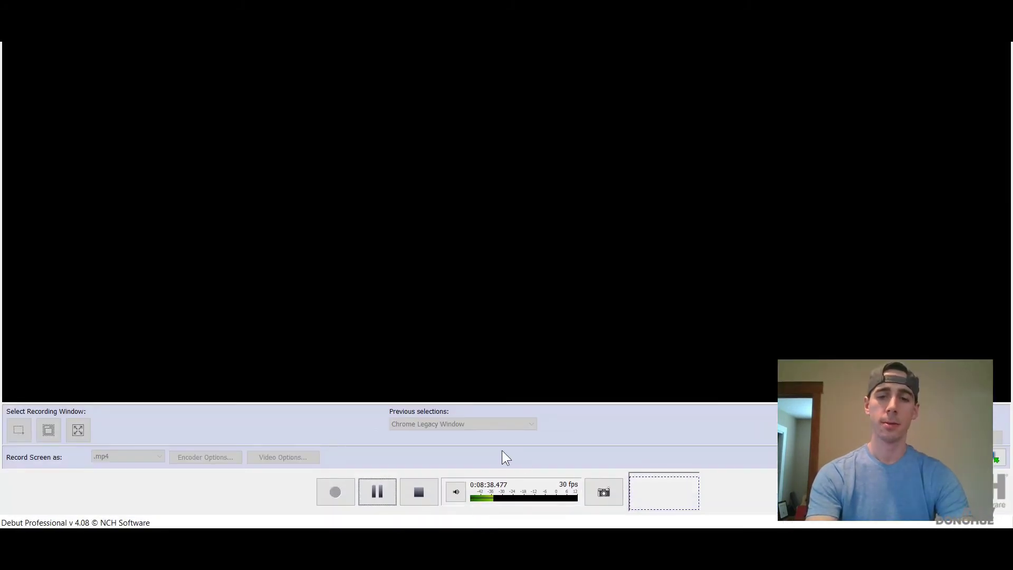